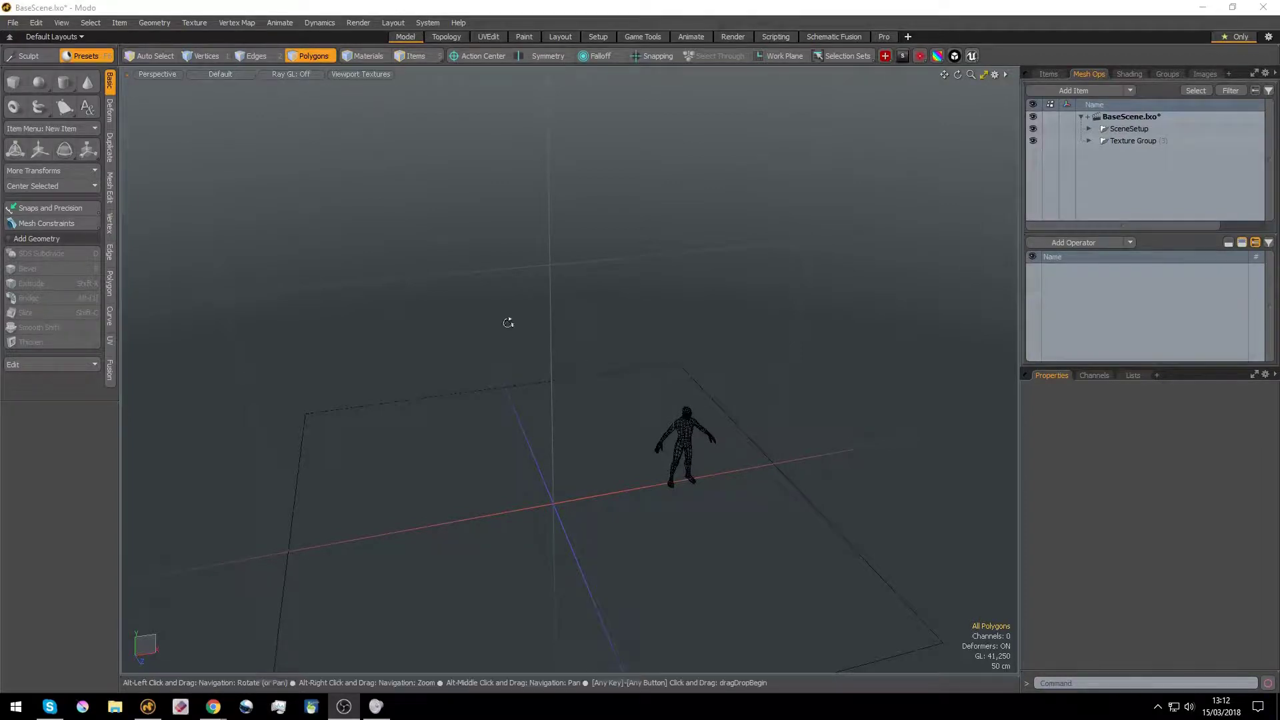
- Add a new mesh item to the scene and name it Tube
alt+drag(508, 320, 463, 350)
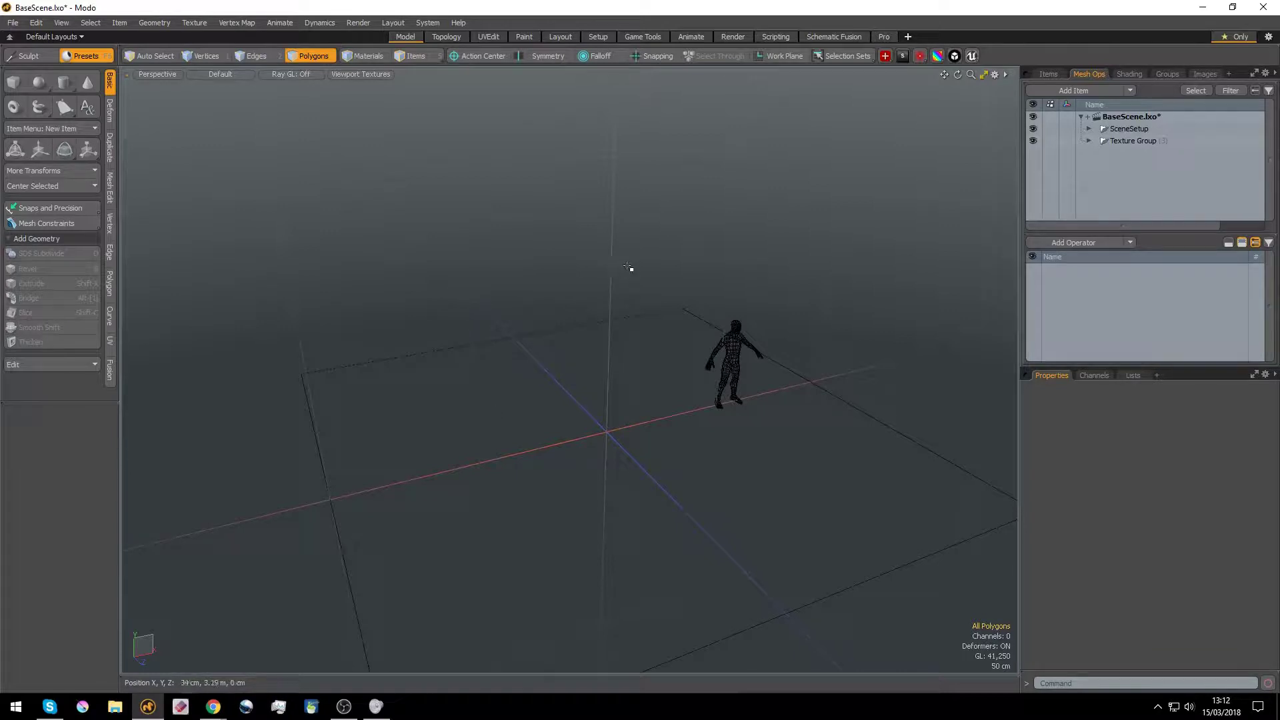
key(n)
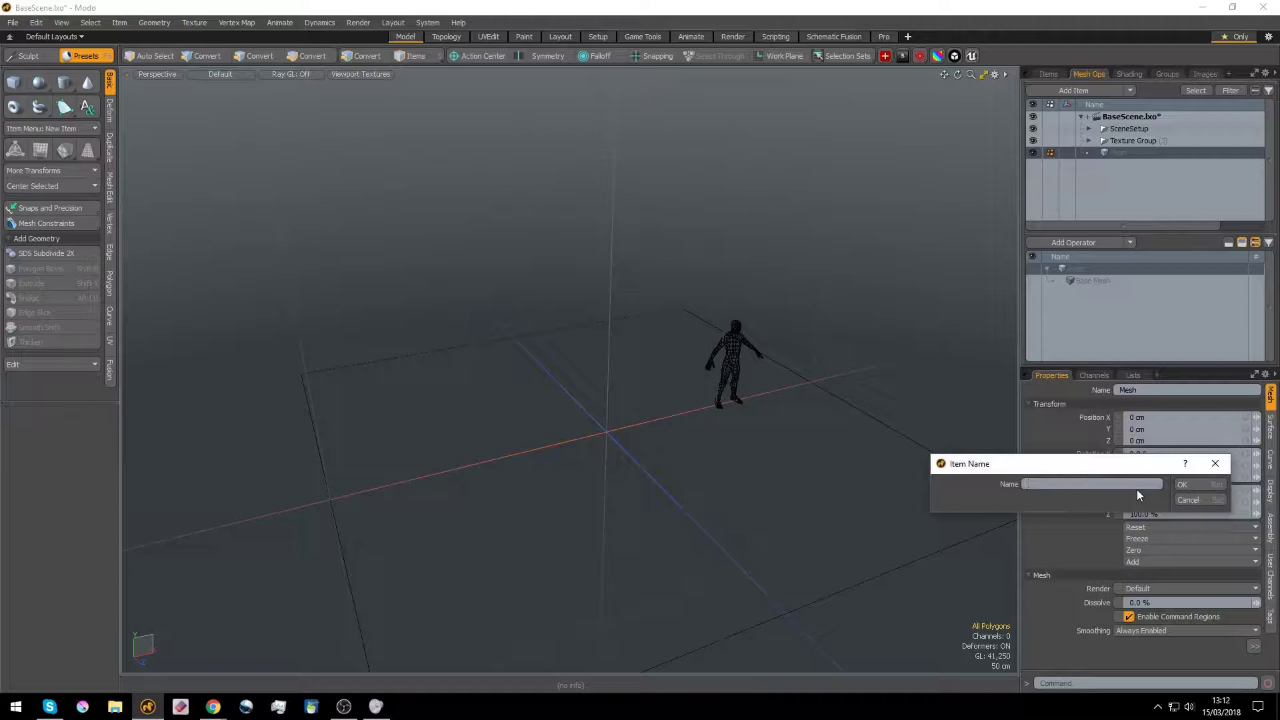
text(Tube)
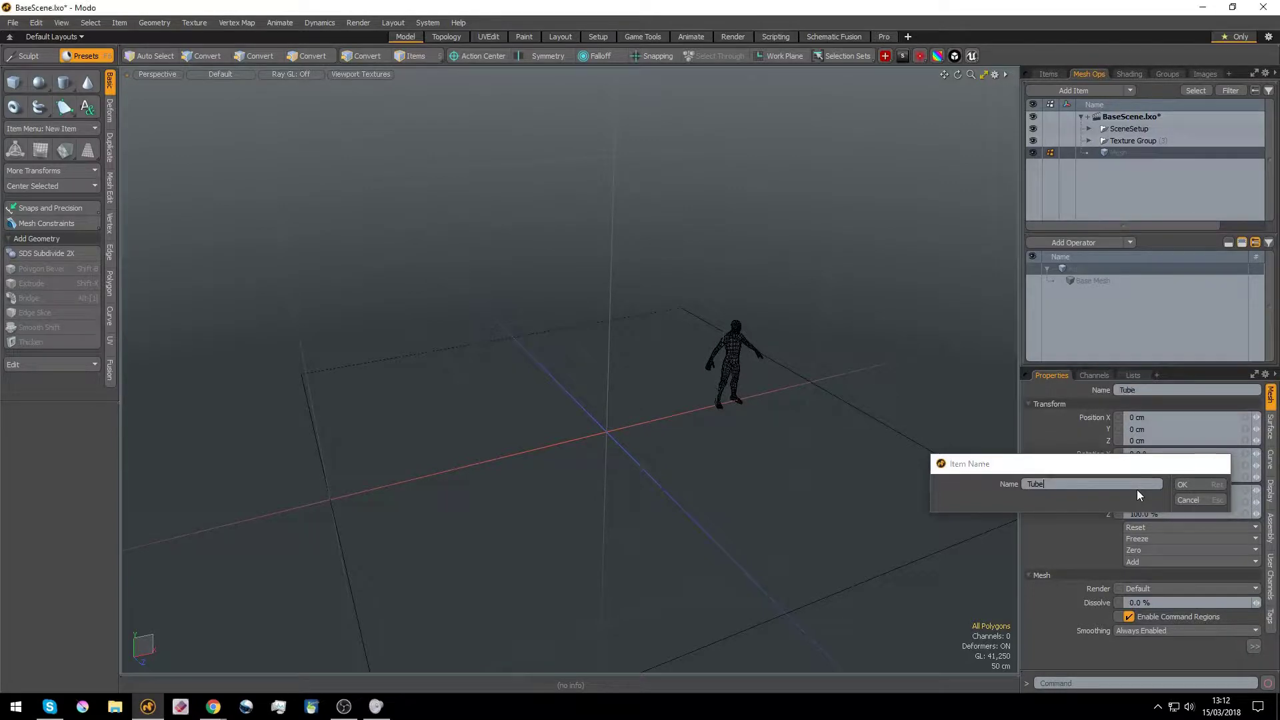
key(Return)
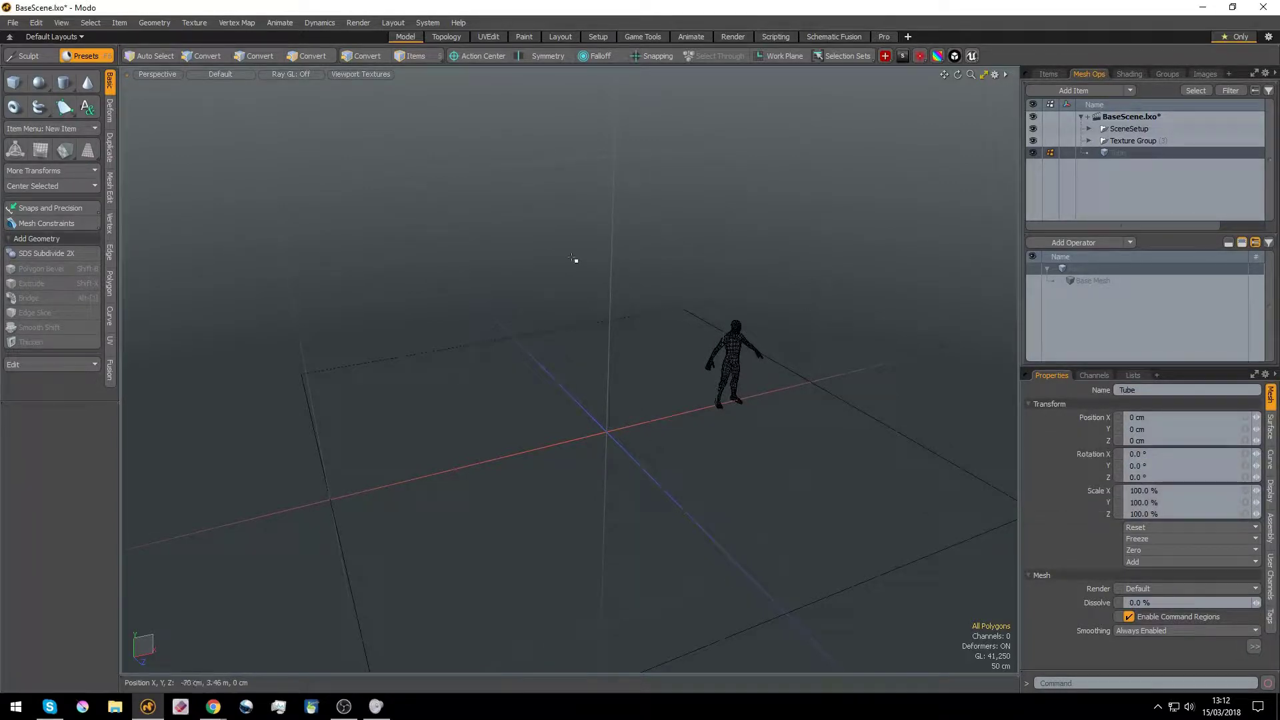
- Draw a winding tube in the Tube mesh with the Tube primitive, up to about X -2.29 m, Y 6.35 m
alt+drag(573, 258, 632, 286)
key(3)
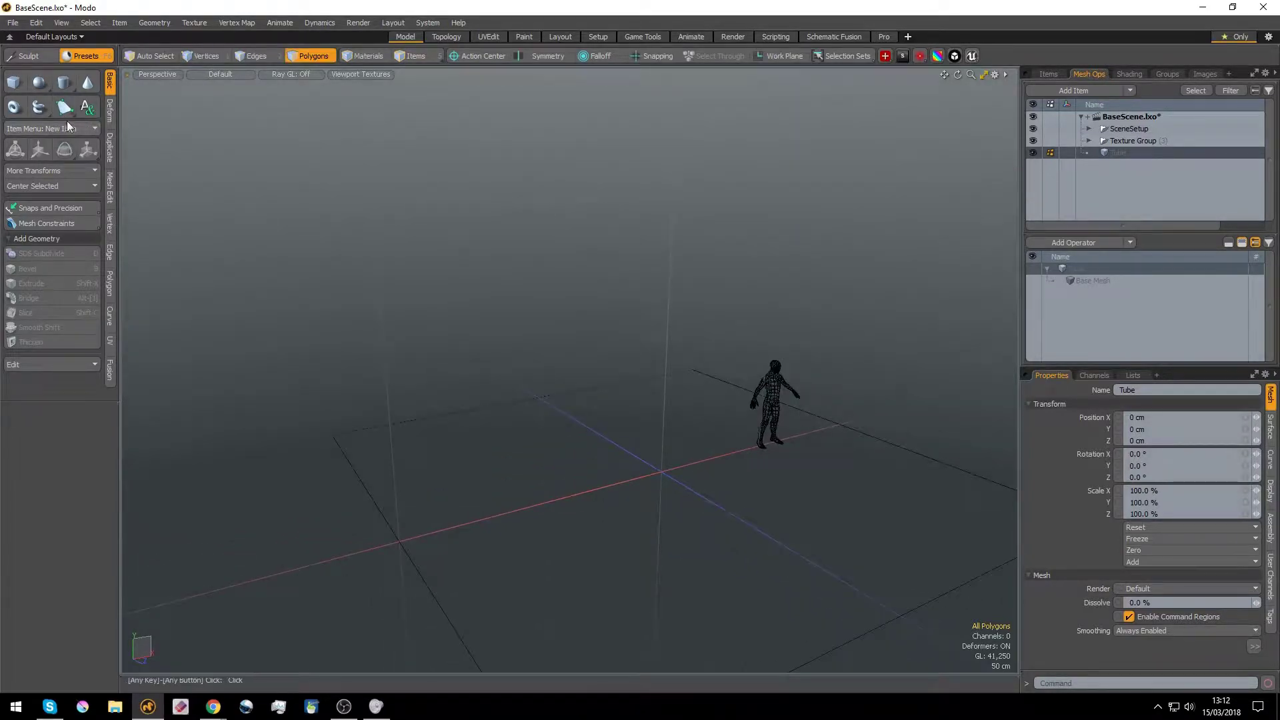
click(46, 114)
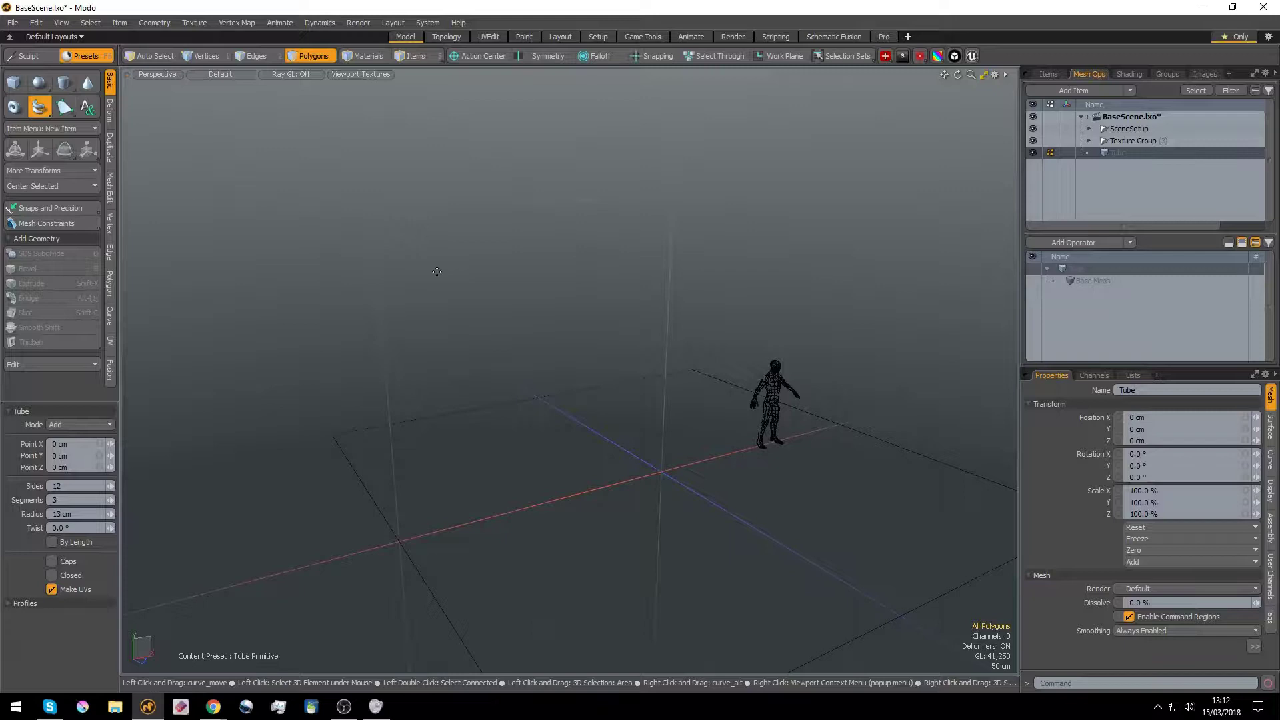
drag(370, 411, 337, 328)
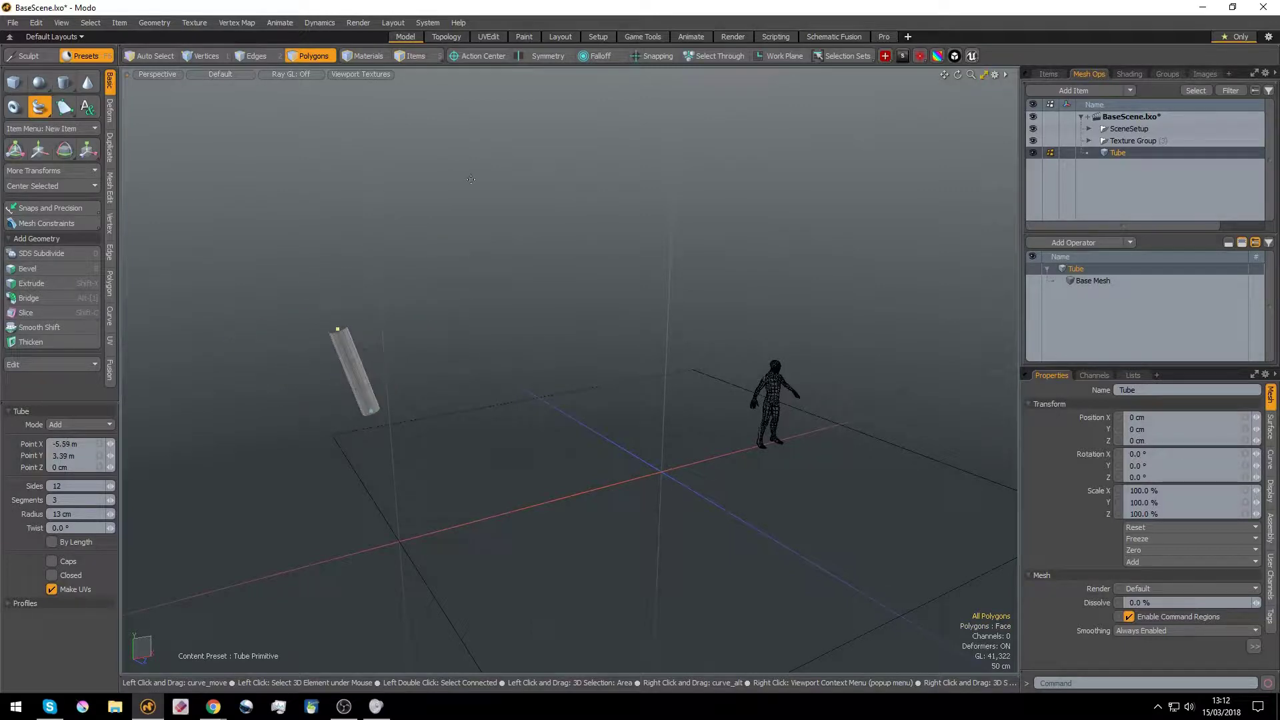
drag(370, 258, 469, 272)
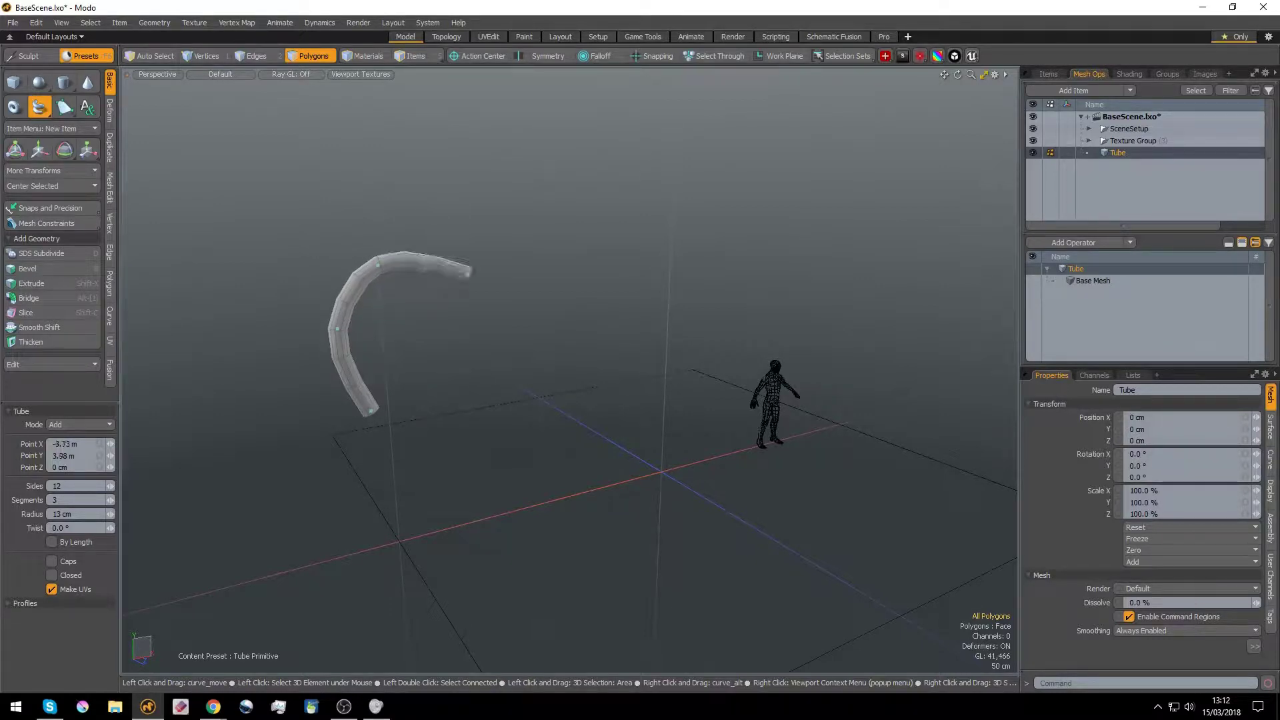
drag(494, 360, 480, 396)
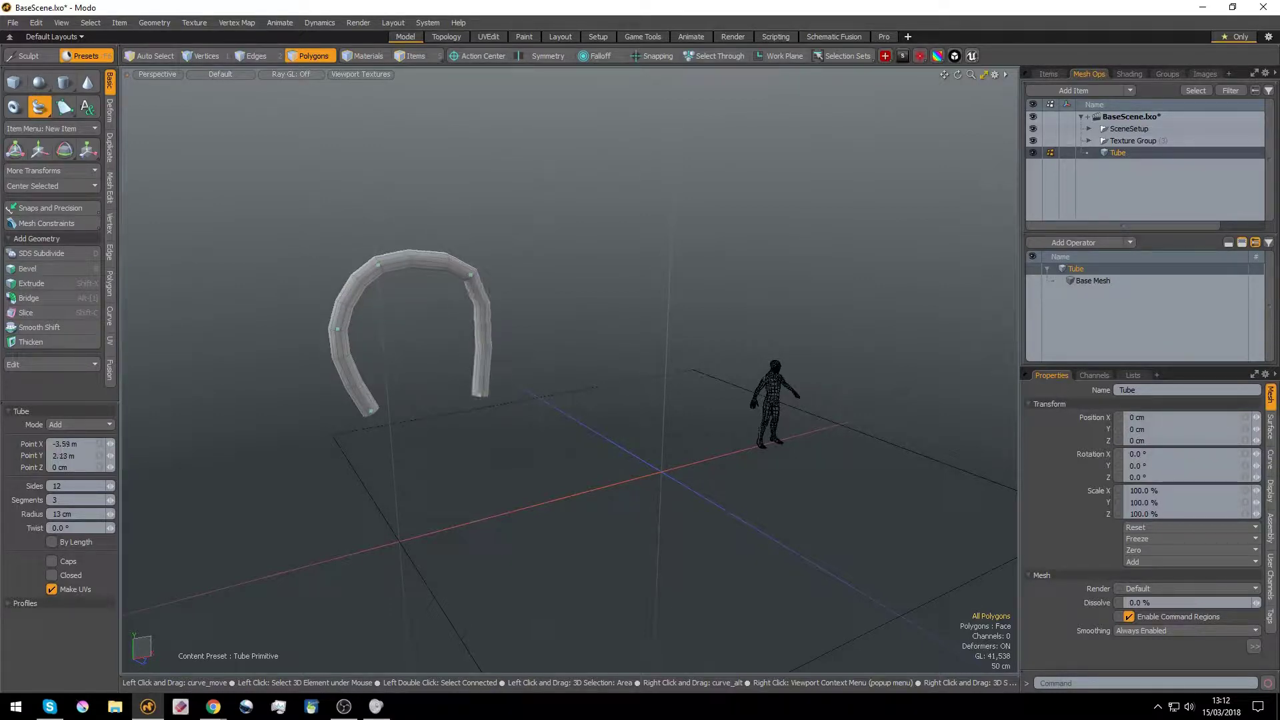
drag(609, 332, 546, 418)
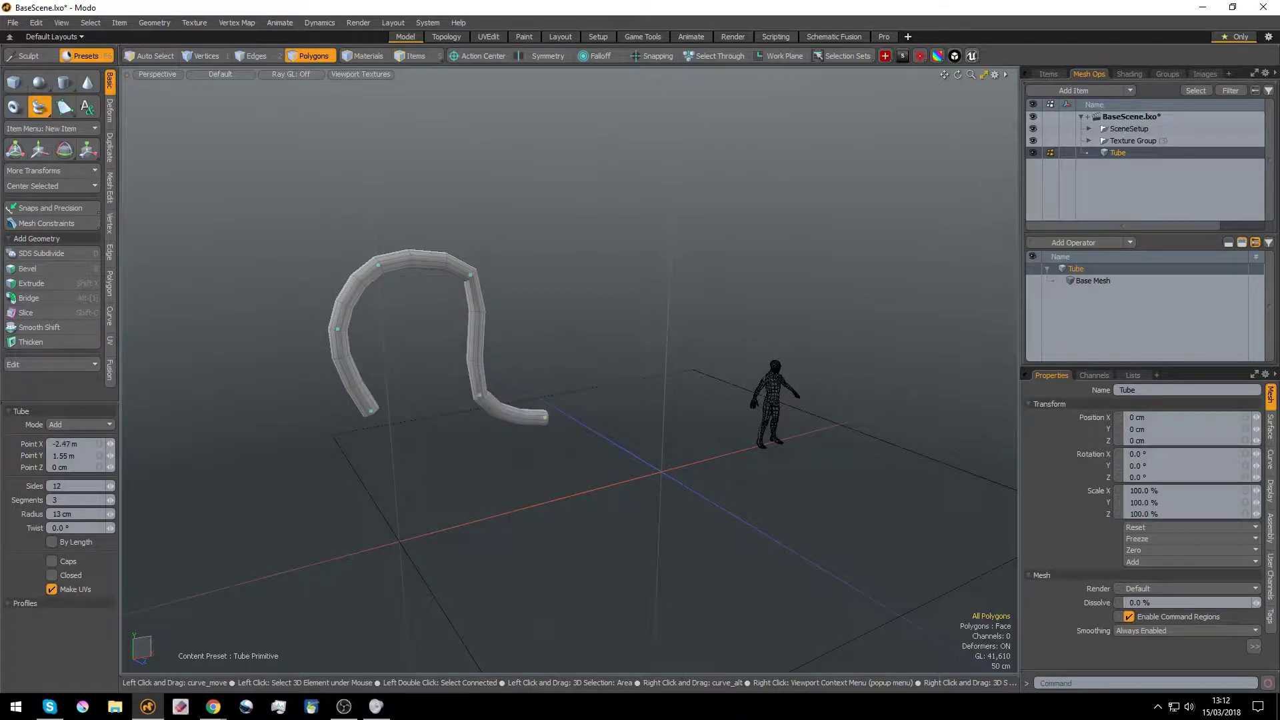
drag(597, 239, 572, 264)
click(487, 189)
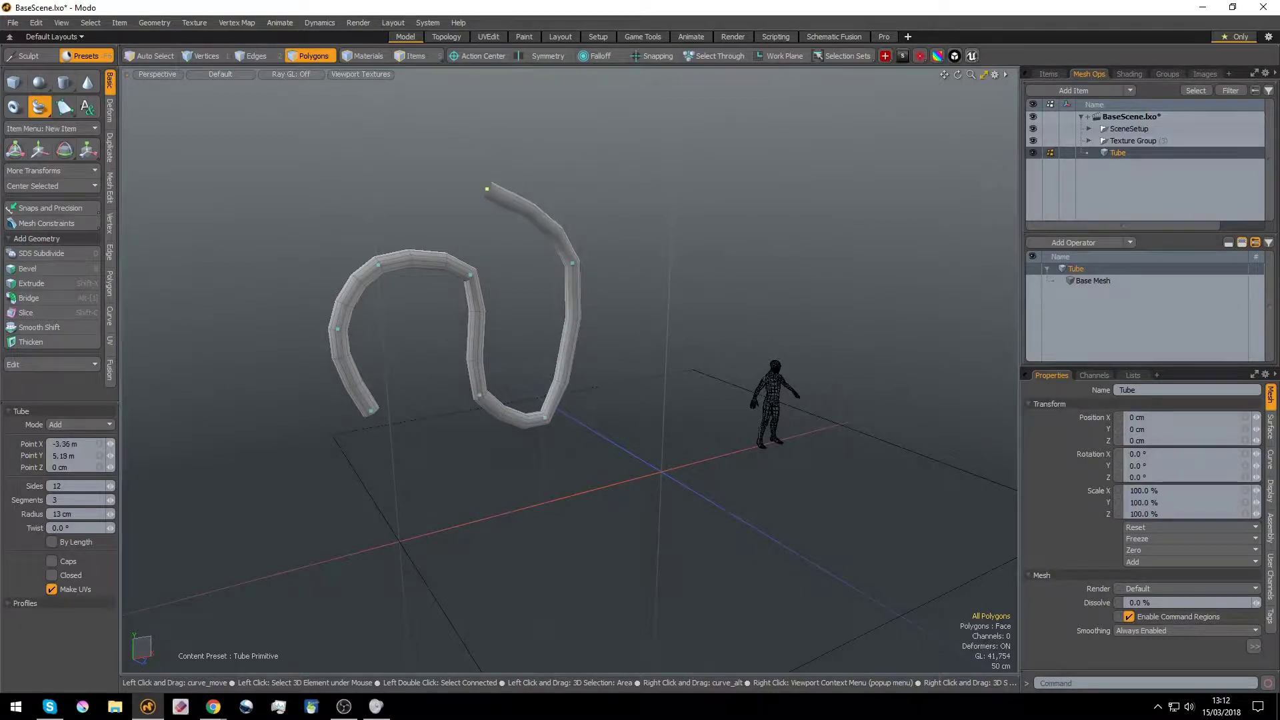
drag(546, 108, 484, 114)
click(651, 166)
drag(651, 166, 552, 104)
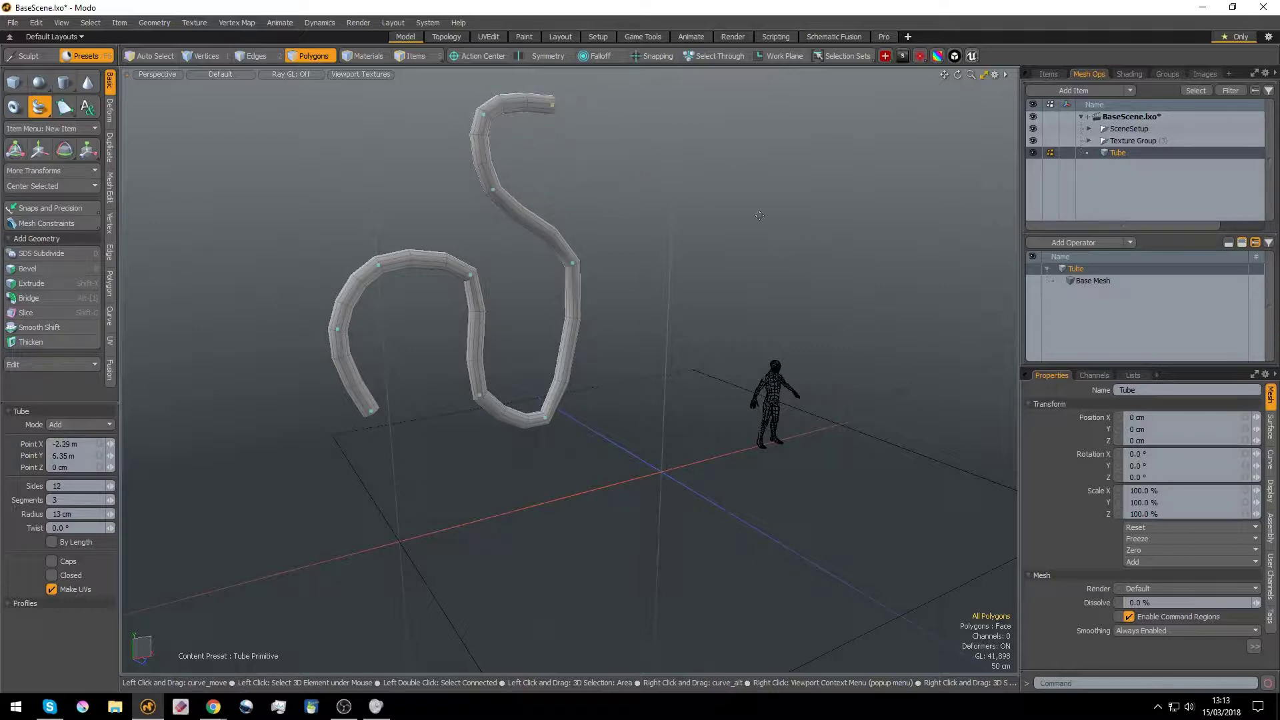
- Extend the tube down through another bend and back up to about X 2.56 m, Y 4.77 m, and finish it
click(673, 180)
alt+drag(651, 214, 578, 274)
drag(737, 307, 677, 310)
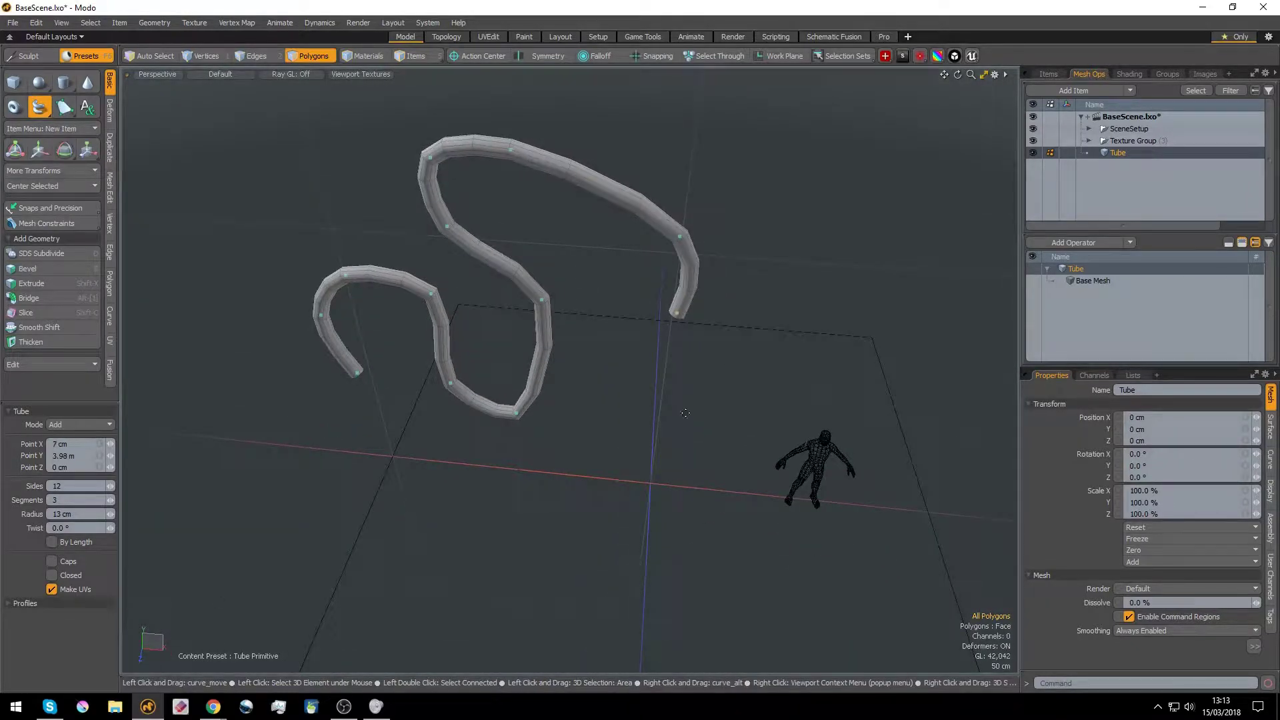
click(686, 381)
drag(728, 361, 787, 390)
click(915, 247)
drag(915, 246, 865, 281)
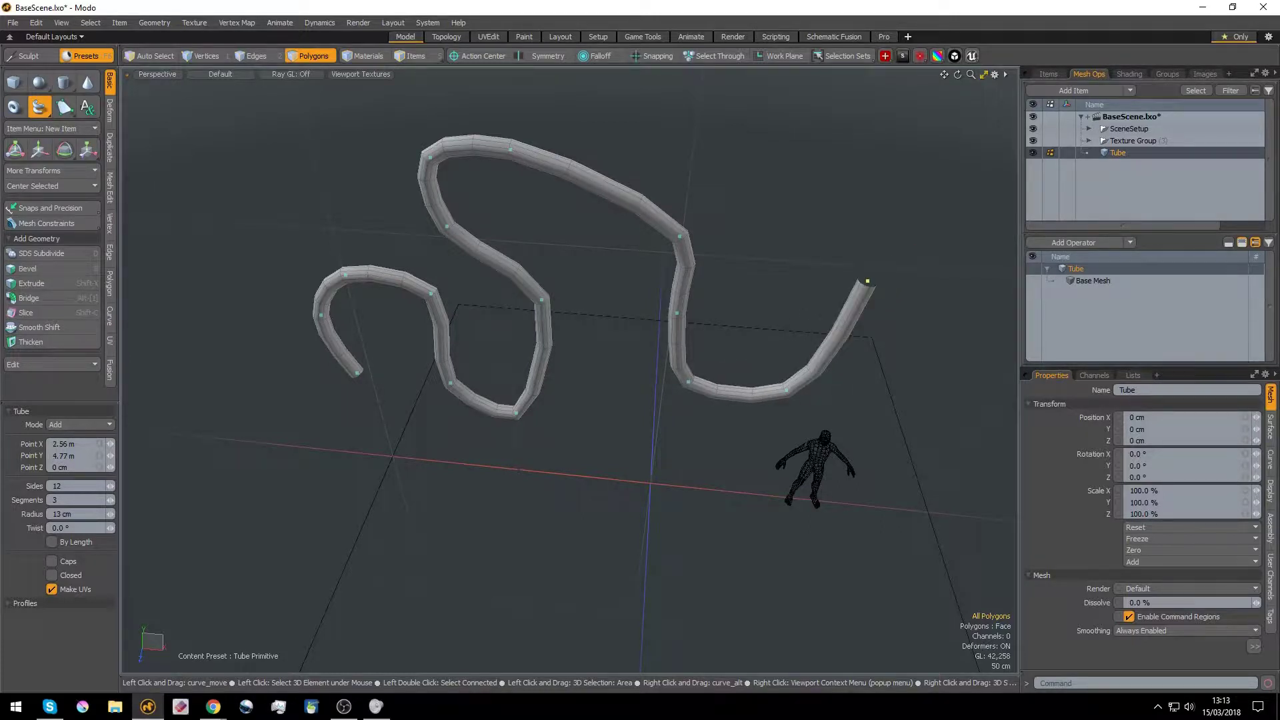
alt+drag(783, 218, 734, 229)
key(space)
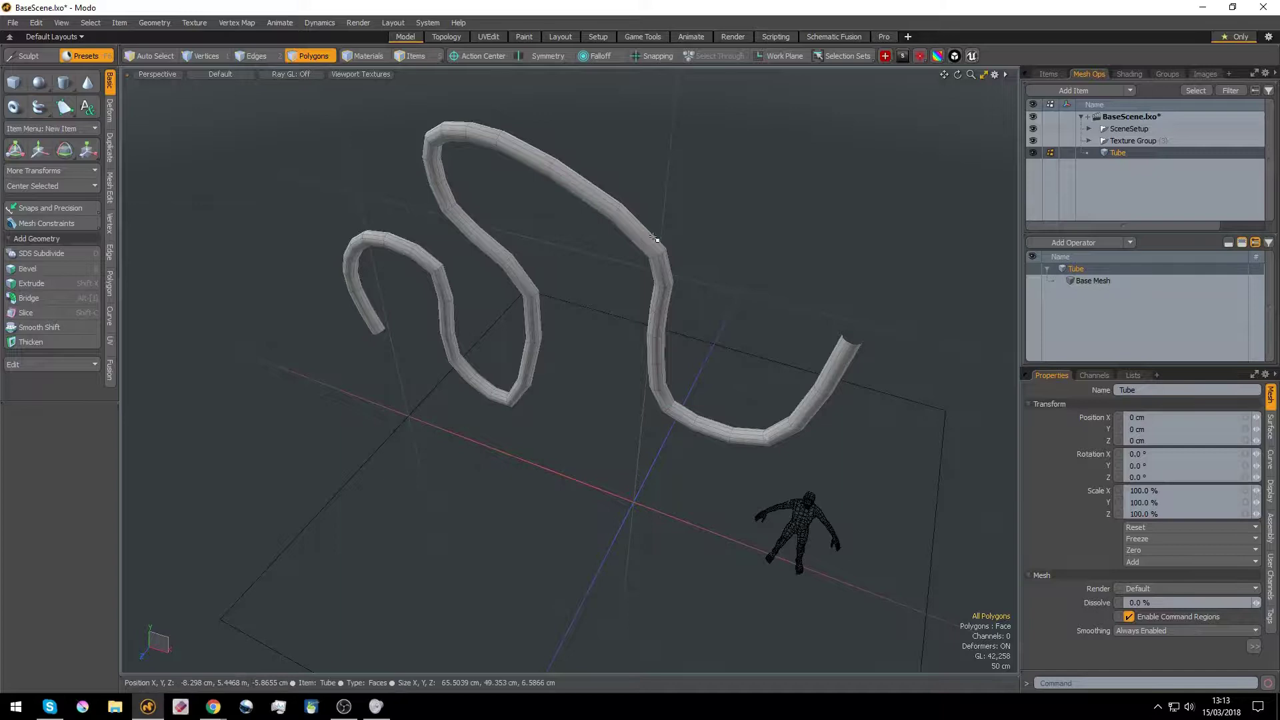
- Delete all of the tube's polygons from the Tube mesh
double_click(652, 239)
key(Delete)
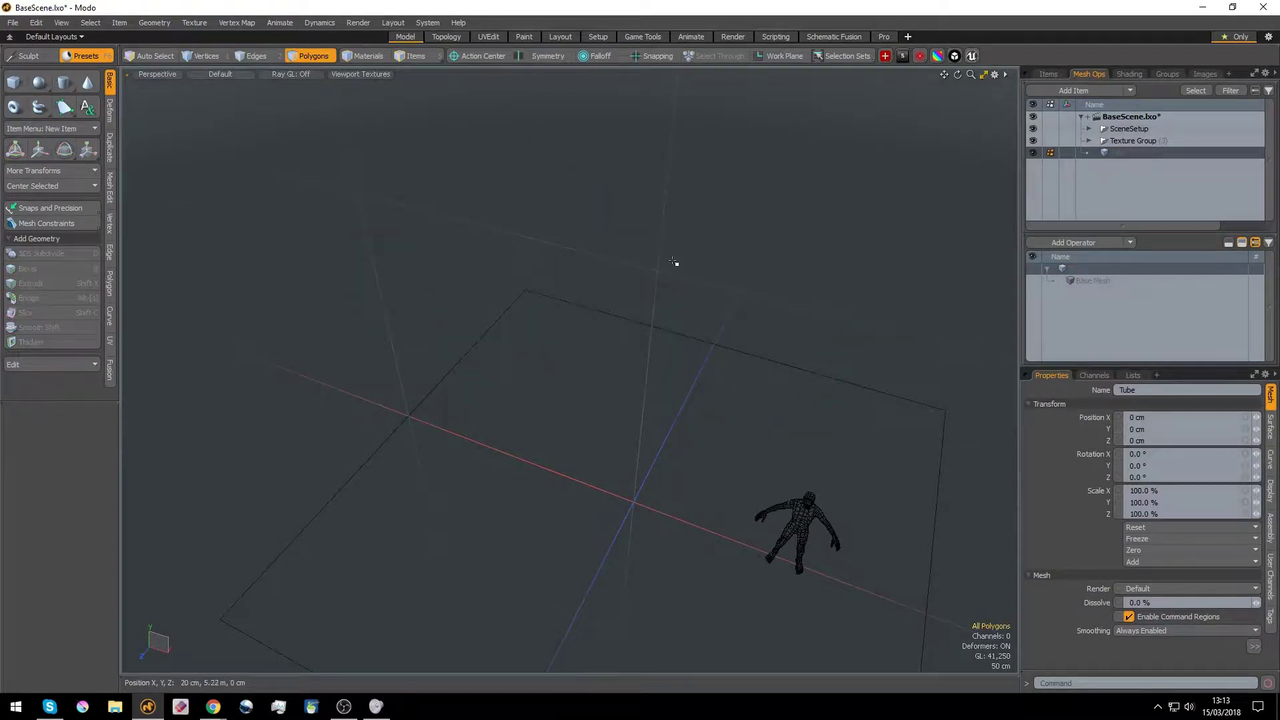
alt+drag(689, 369, 537, 400)
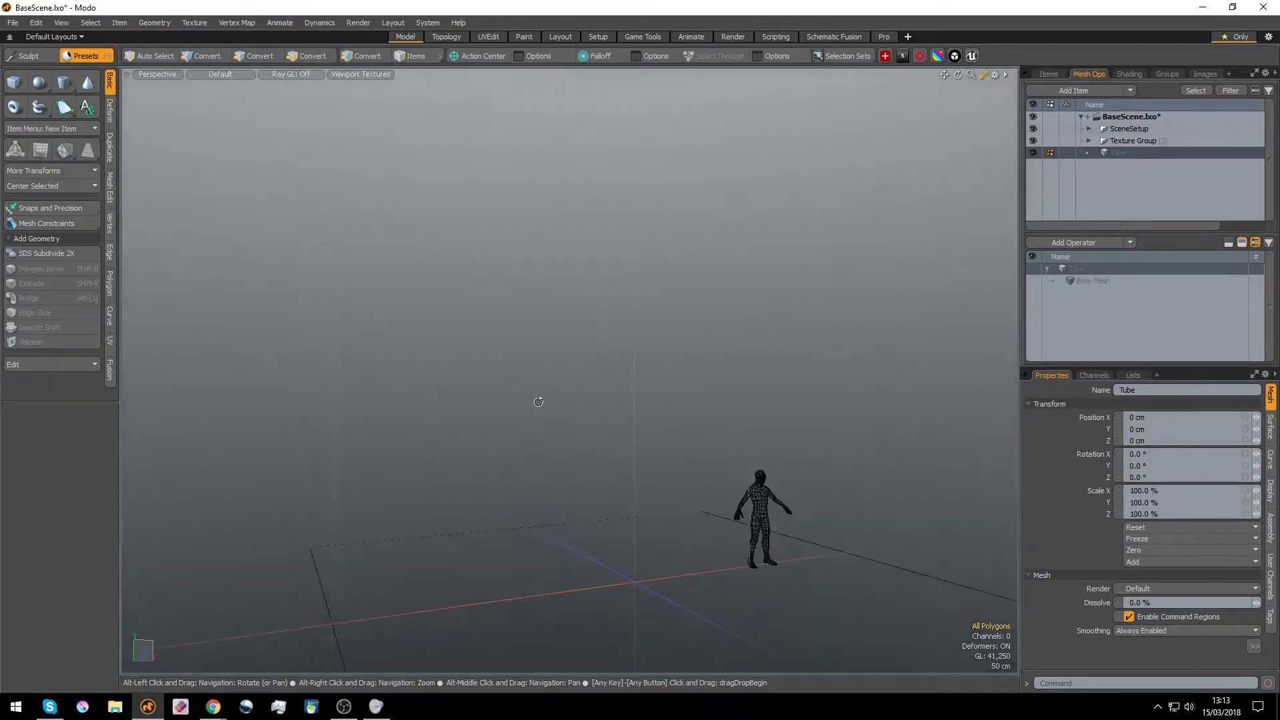
- Activate the B-Spline curve tool for drawing in the empty Tube mesh
click(110, 118)
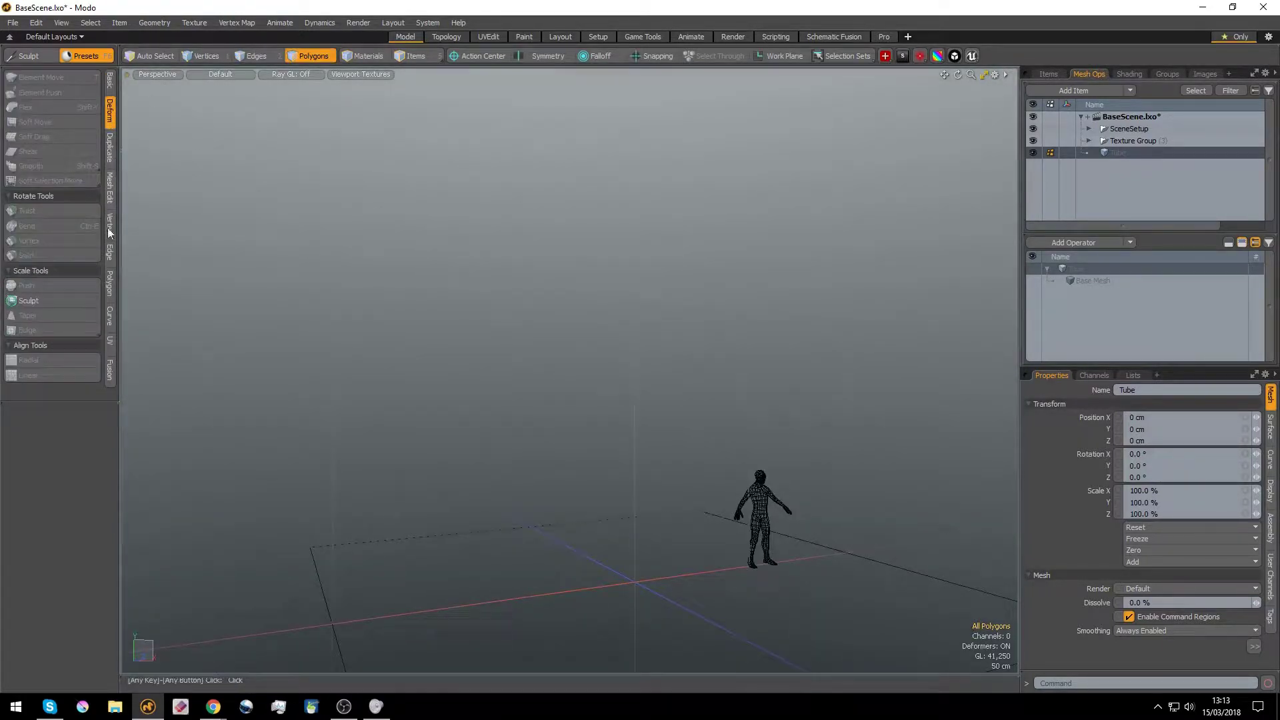
click(110, 314)
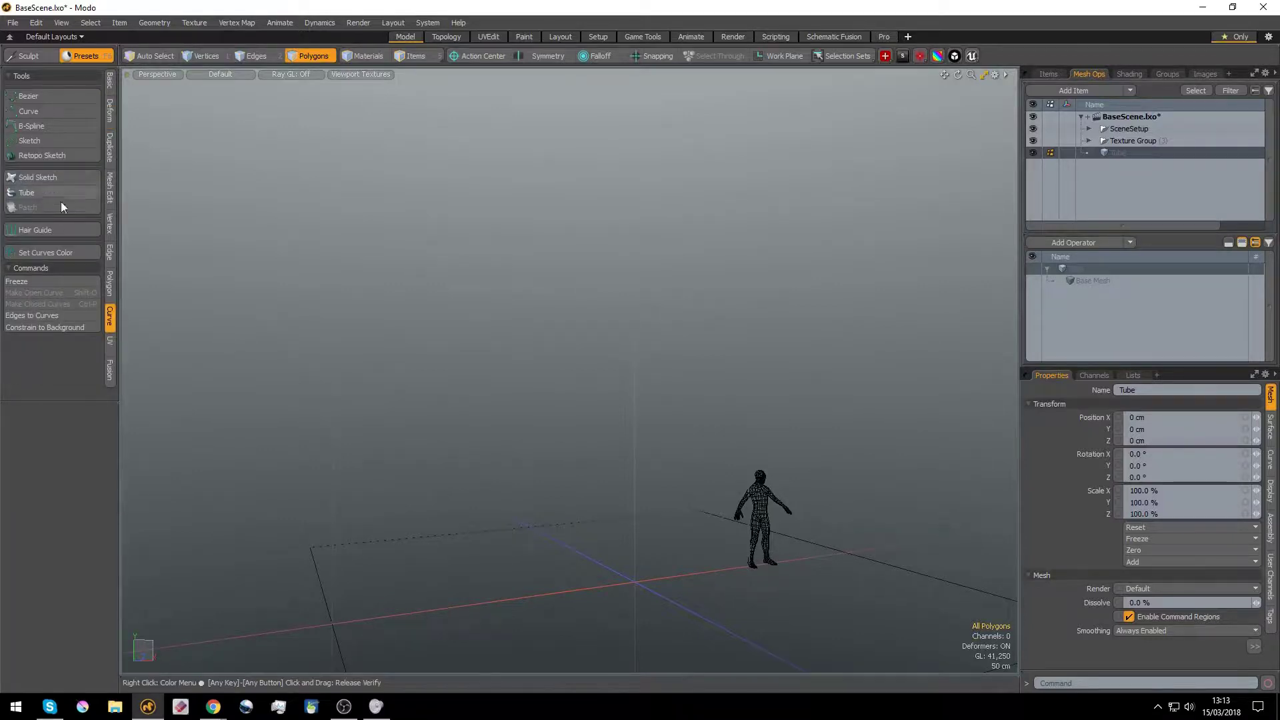
click(59, 108)
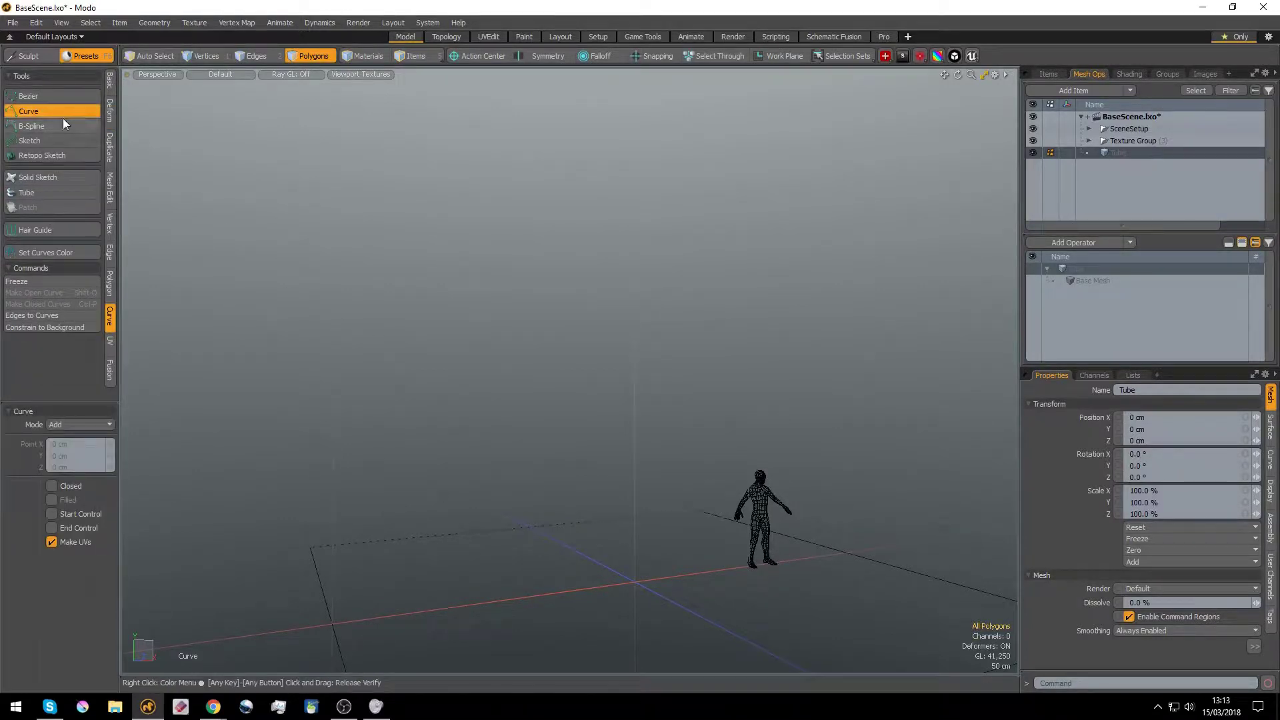
click(63, 124)
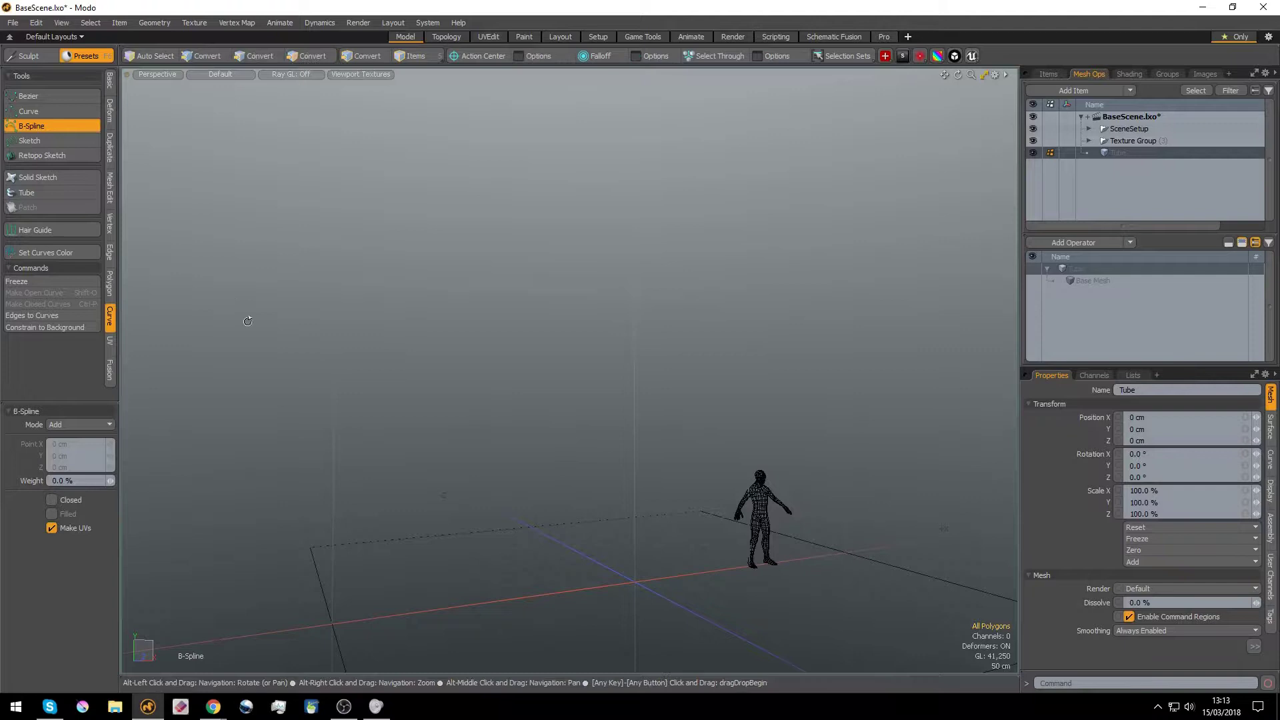
alt+shift+drag(382, 257, 413, 276)
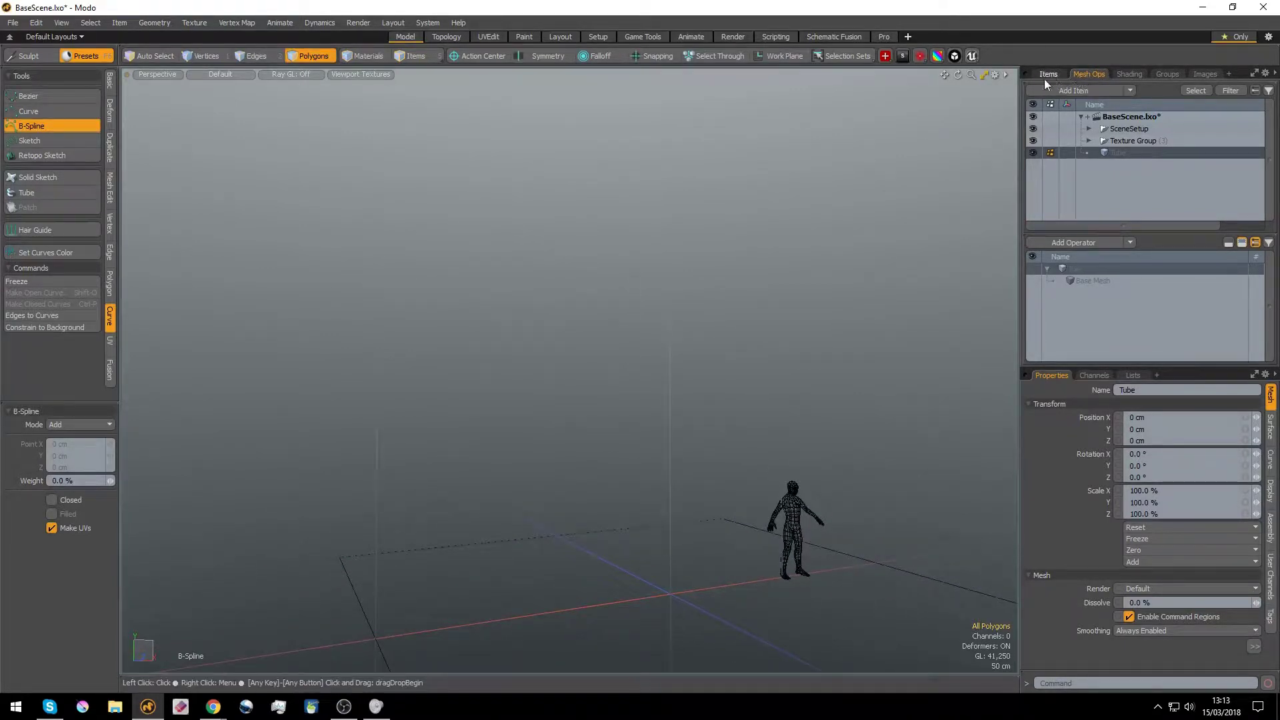
click(1047, 75)
click(1085, 74)
click(1045, 77)
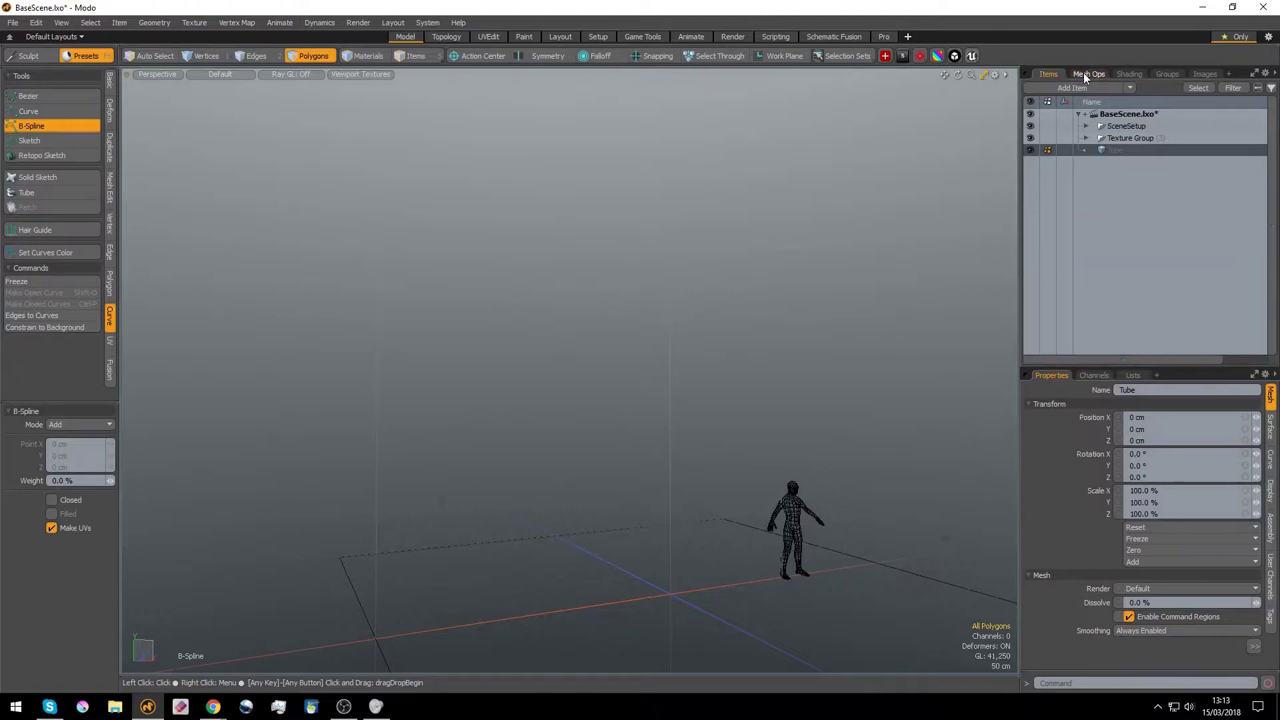
click(1083, 74)
- Draw a wavy B-spline with two arches from about X -5.56 m, Y 1.86 m to about X 46 cm, Y 1.45 m
drag(481, 414, 480, 420)
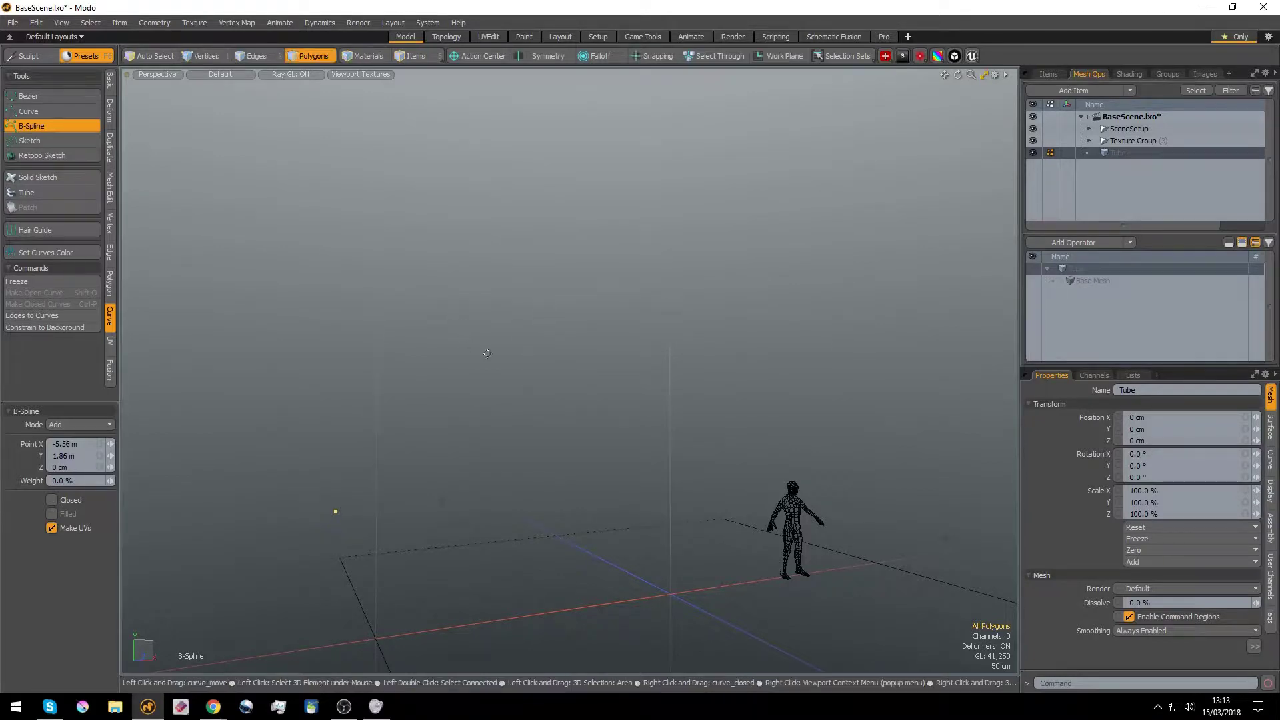
alt+drag(459, 319, 434, 389)
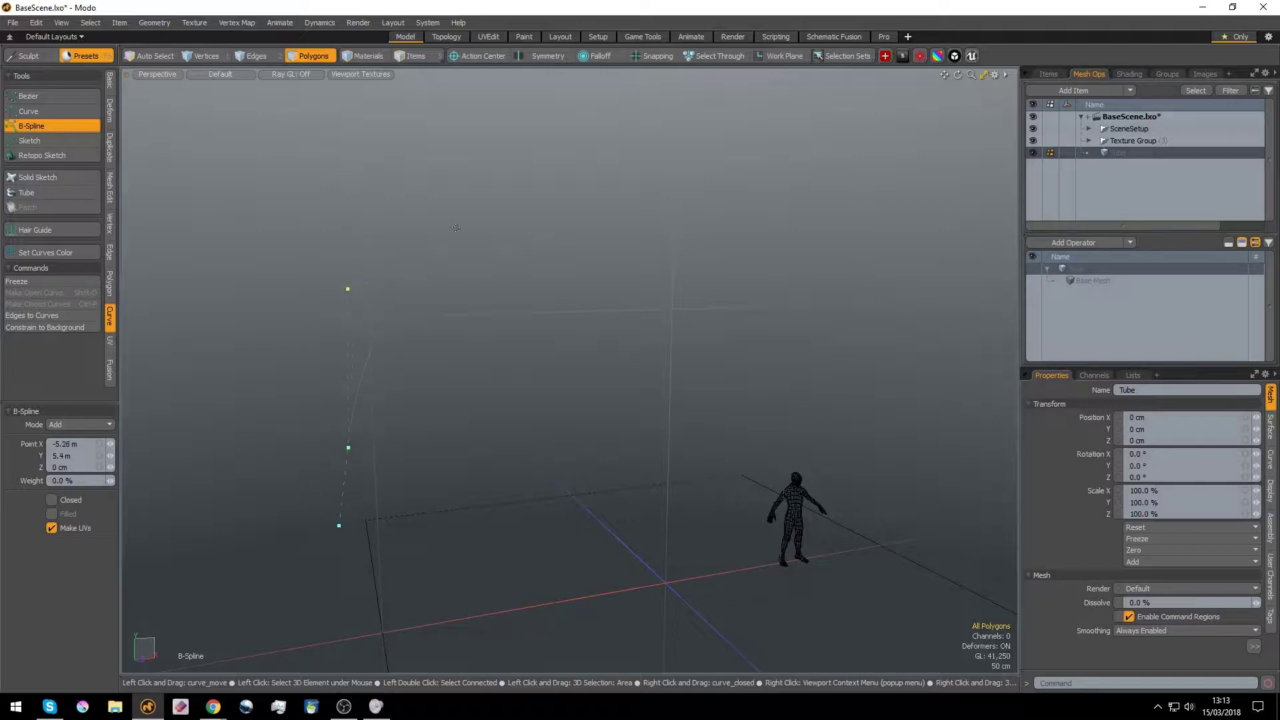
click(475, 271)
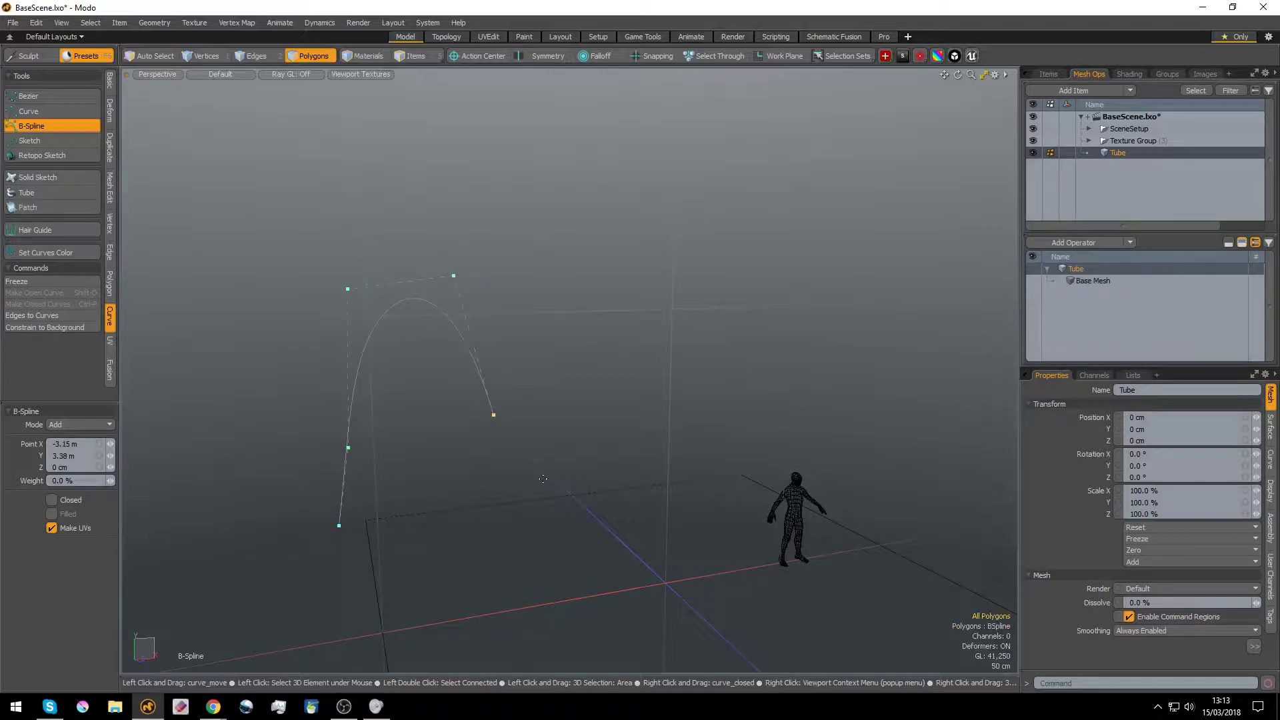
click(566, 298)
drag(689, 545, 739, 482)
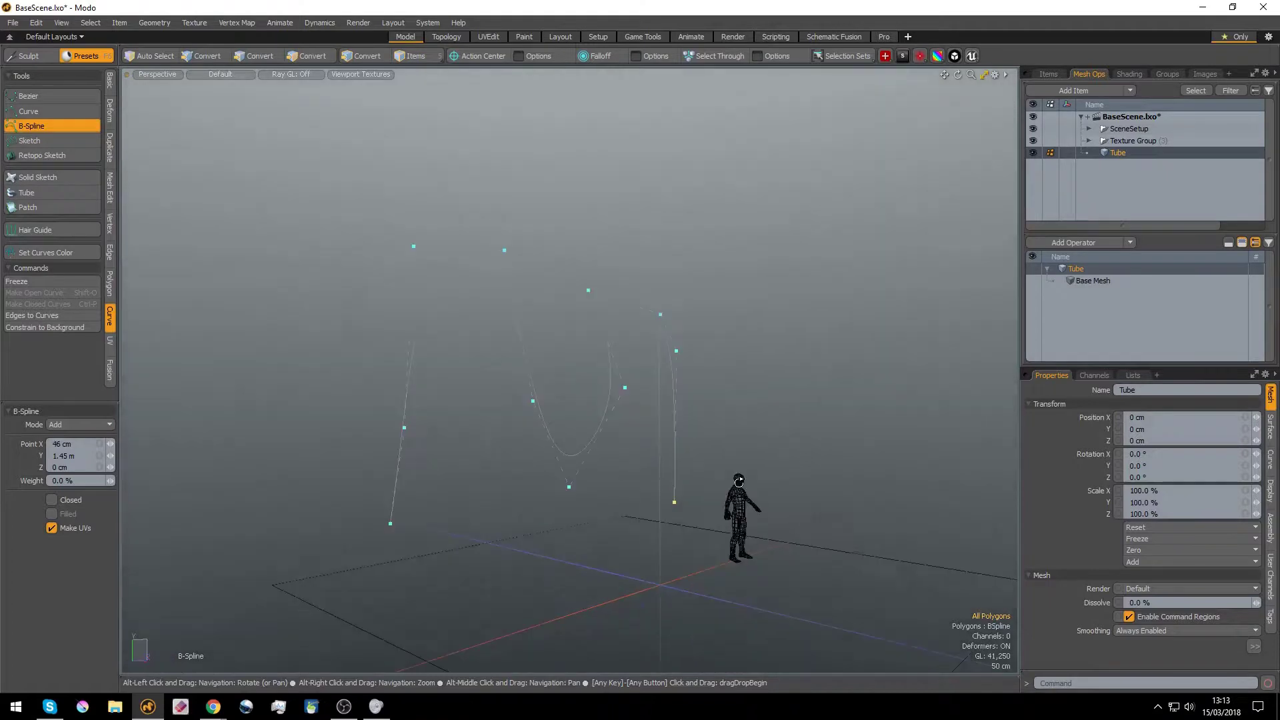
- Rename the Tube mesh item to Curve
right_click(1119, 149)
click(1095, 170)
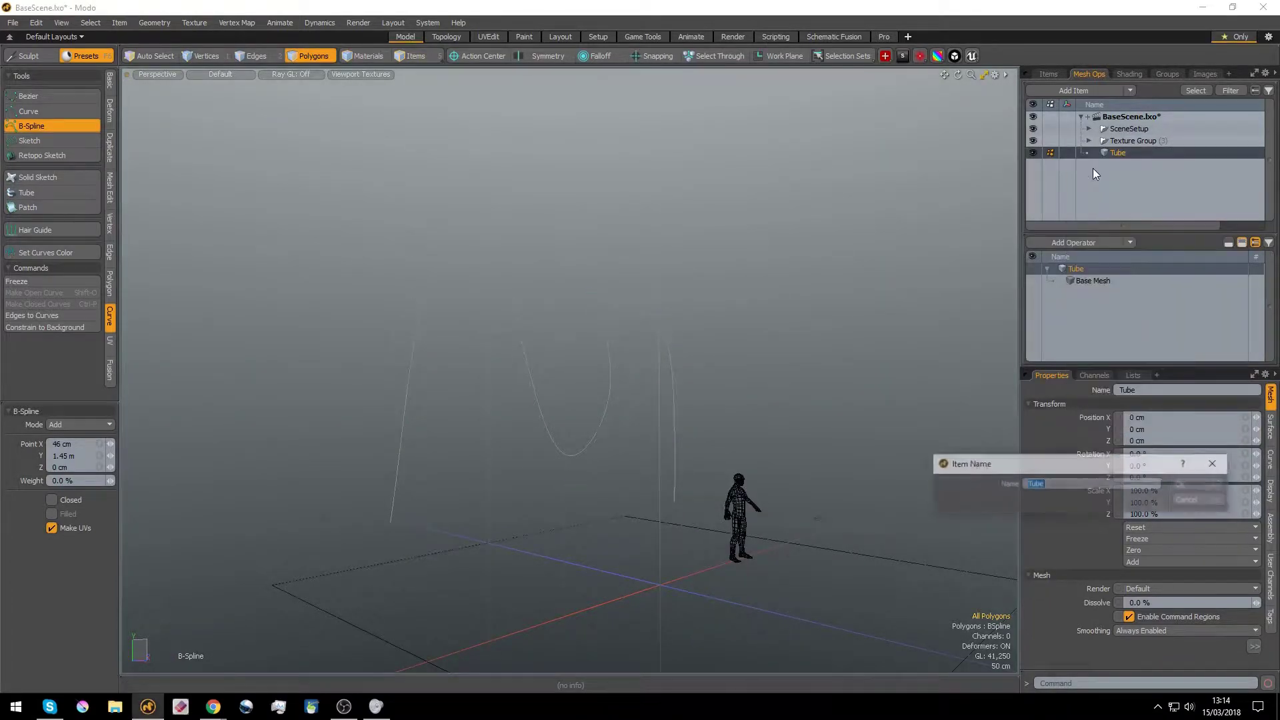
text(Curve)
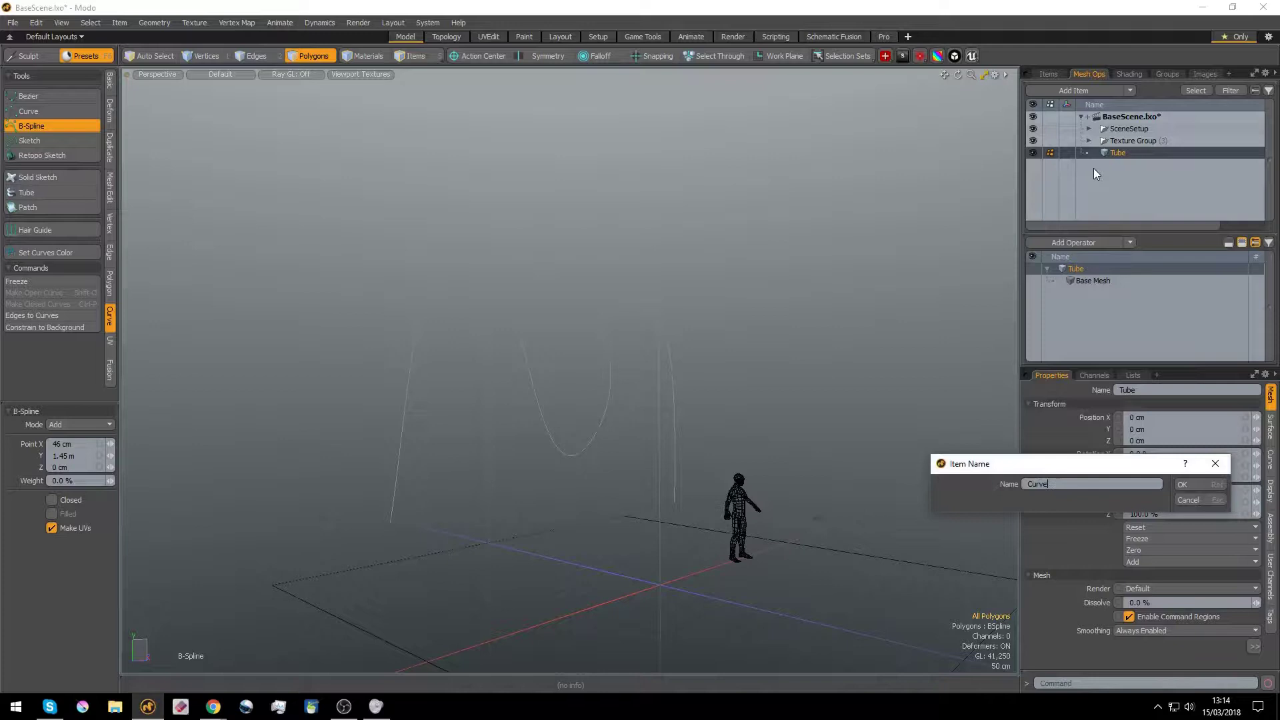
key(Return)
- Add a new mesh item and name it PolyFaceExtrude
alt+drag(887, 173, 628, 342)
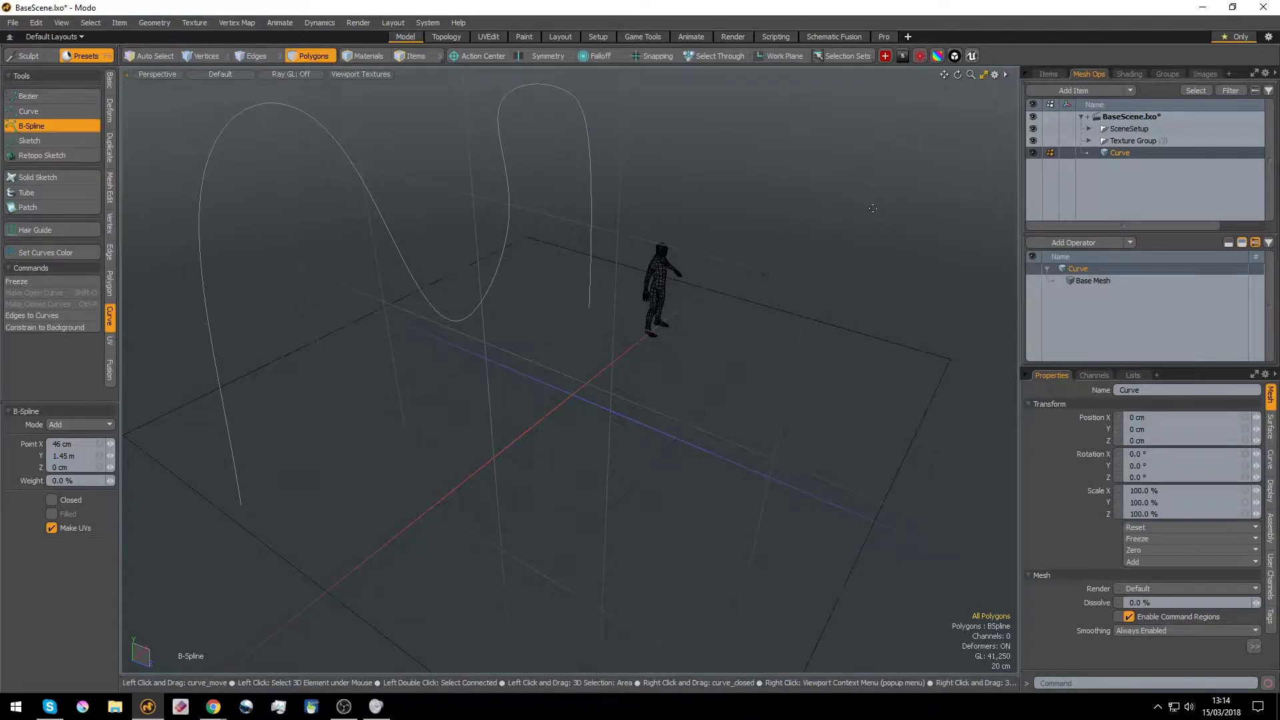
key(alt+n)
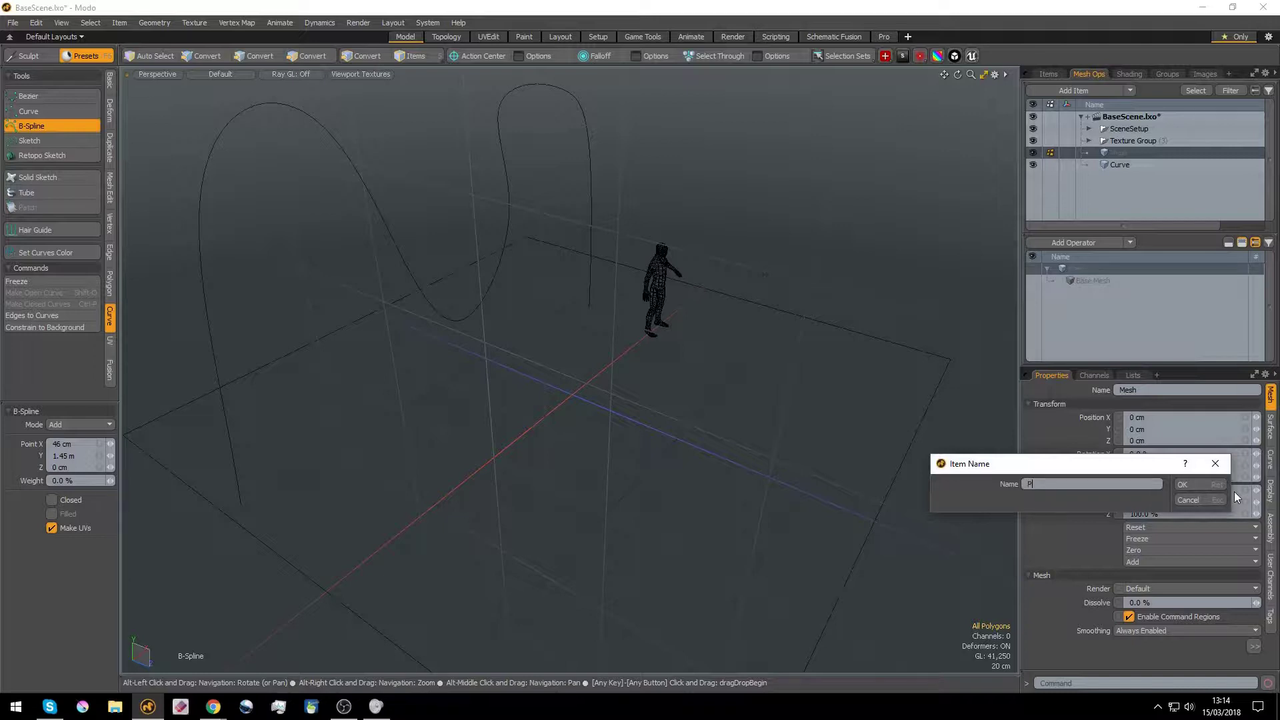
text(PolyFaceExtrude)
key(Return)
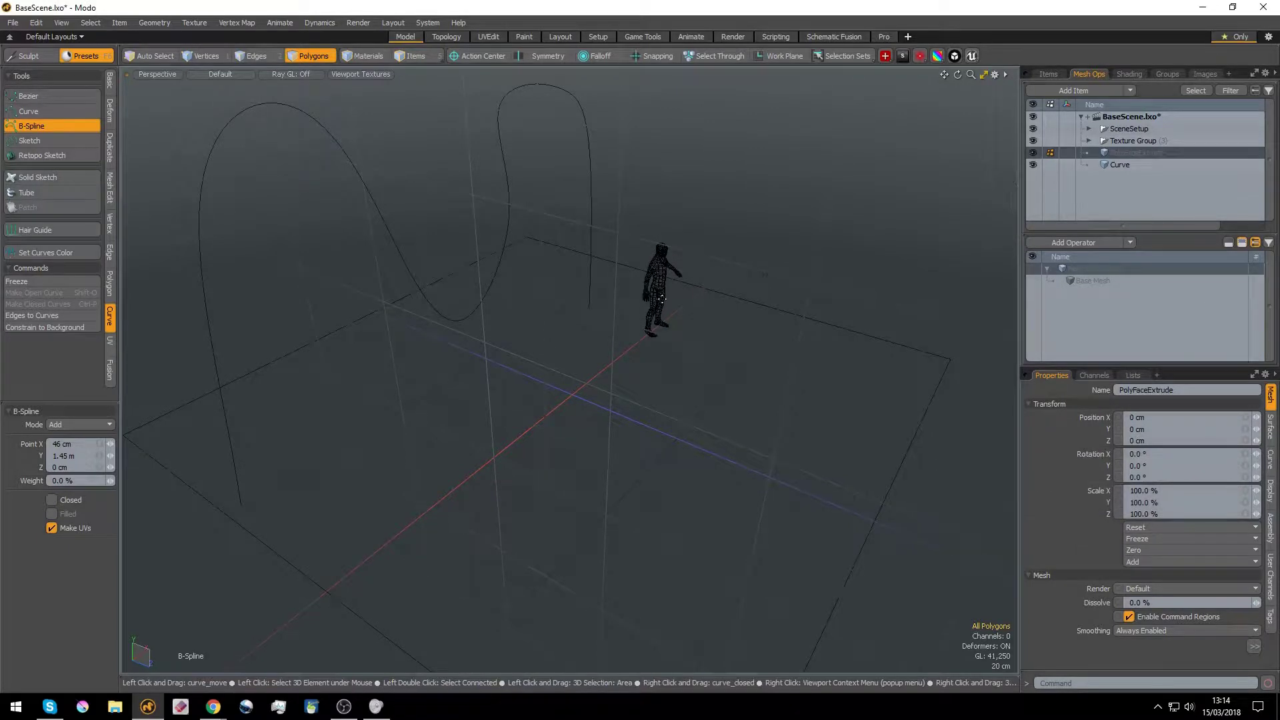
- Create a default cube at the origin in the PolyFaceExtrude mesh
alt+drag(662, 299, 409, 175)
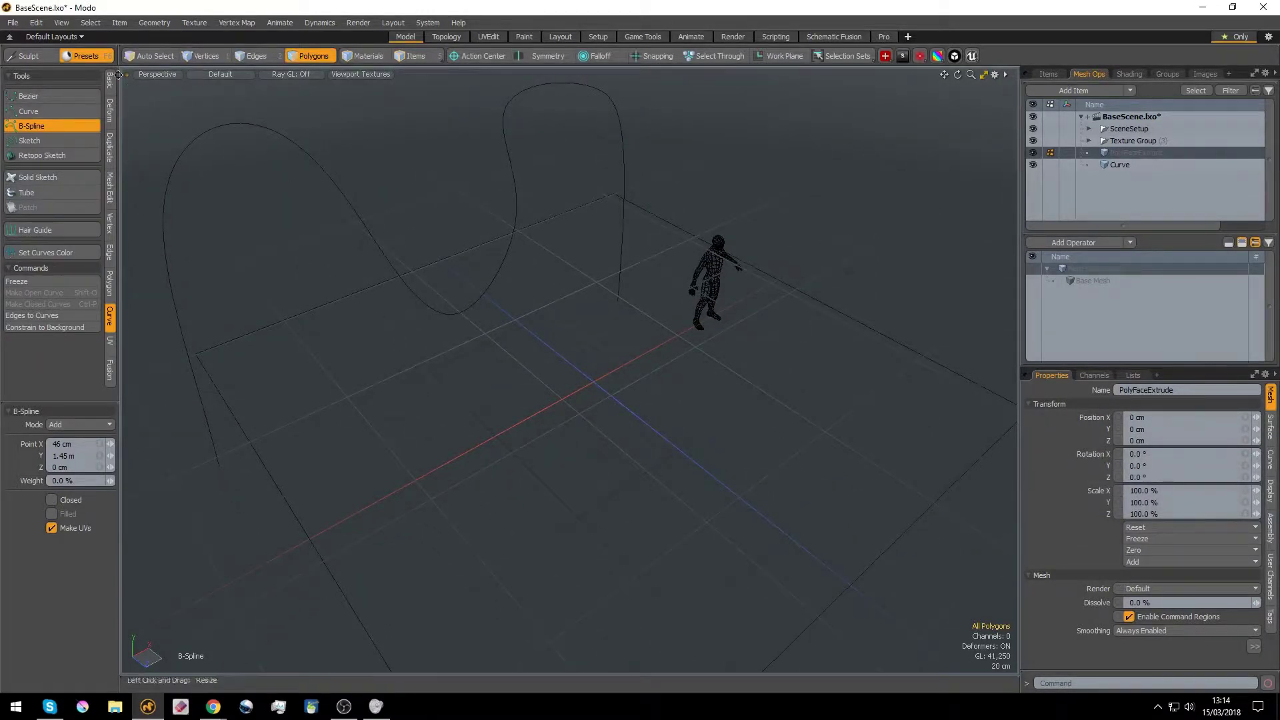
click(109, 81)
click(58, 117)
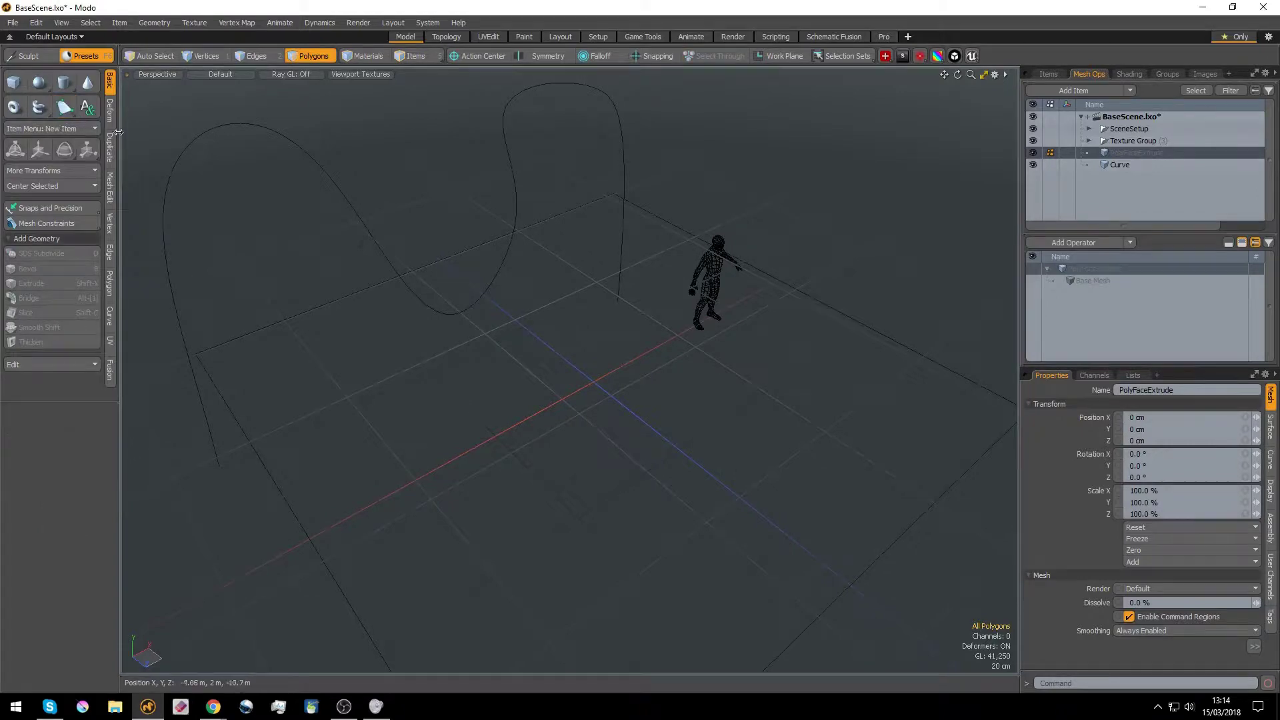
click(15, 83)
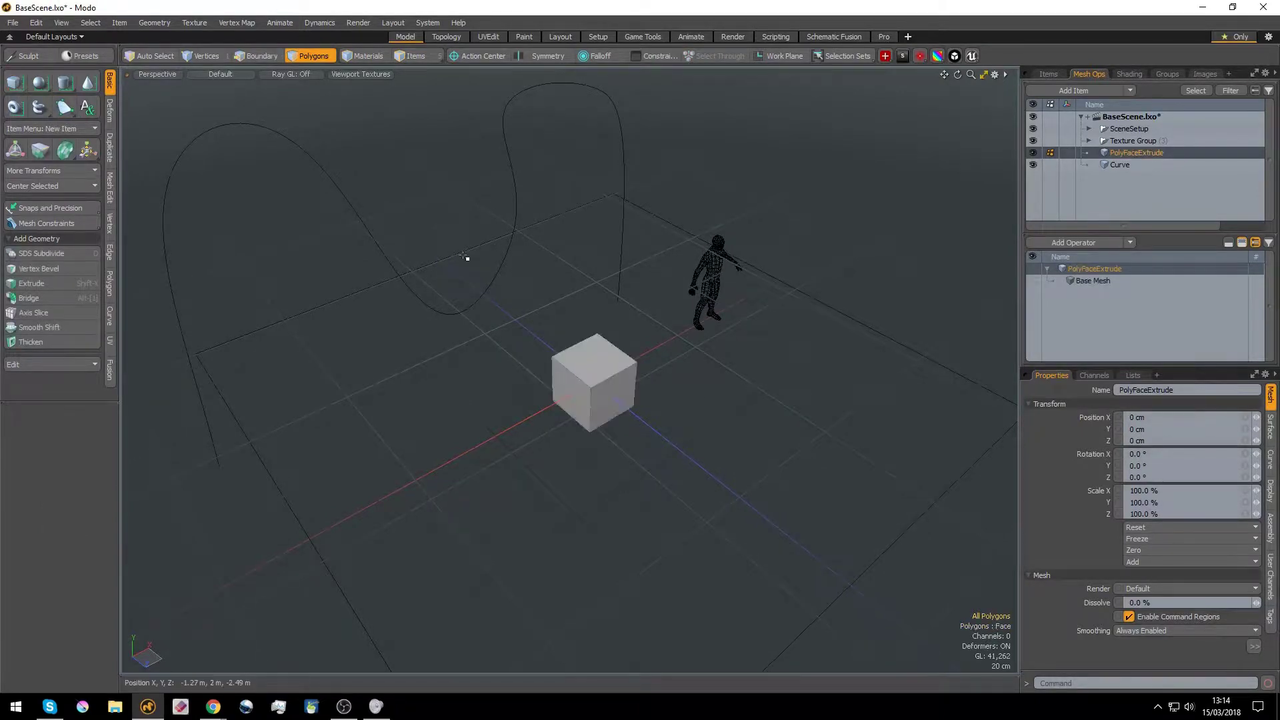
- Delete five faces of the cube, keeping only its top face
alt+drag(510, 439, 562, 361)
alt+right_drag(562, 362, 686, 515)
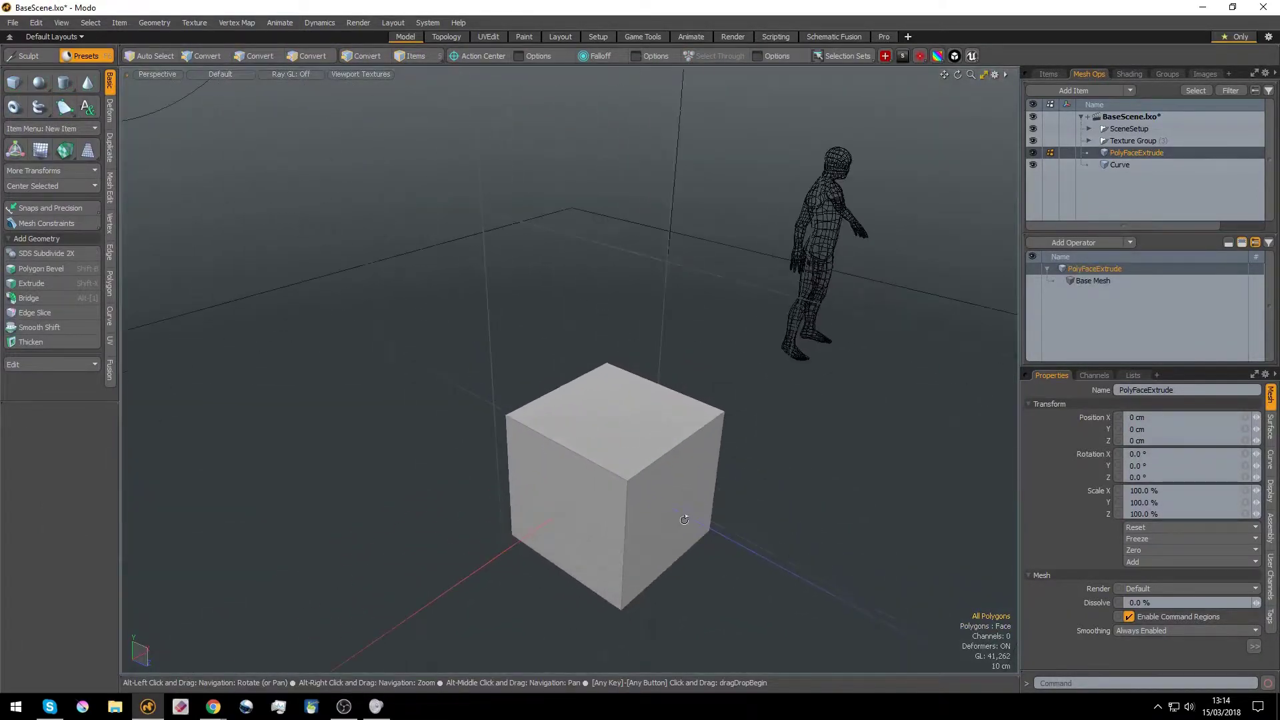
alt+drag(686, 515, 477, 210)
drag(597, 492, 516, 651)
shift+click(785, 391)
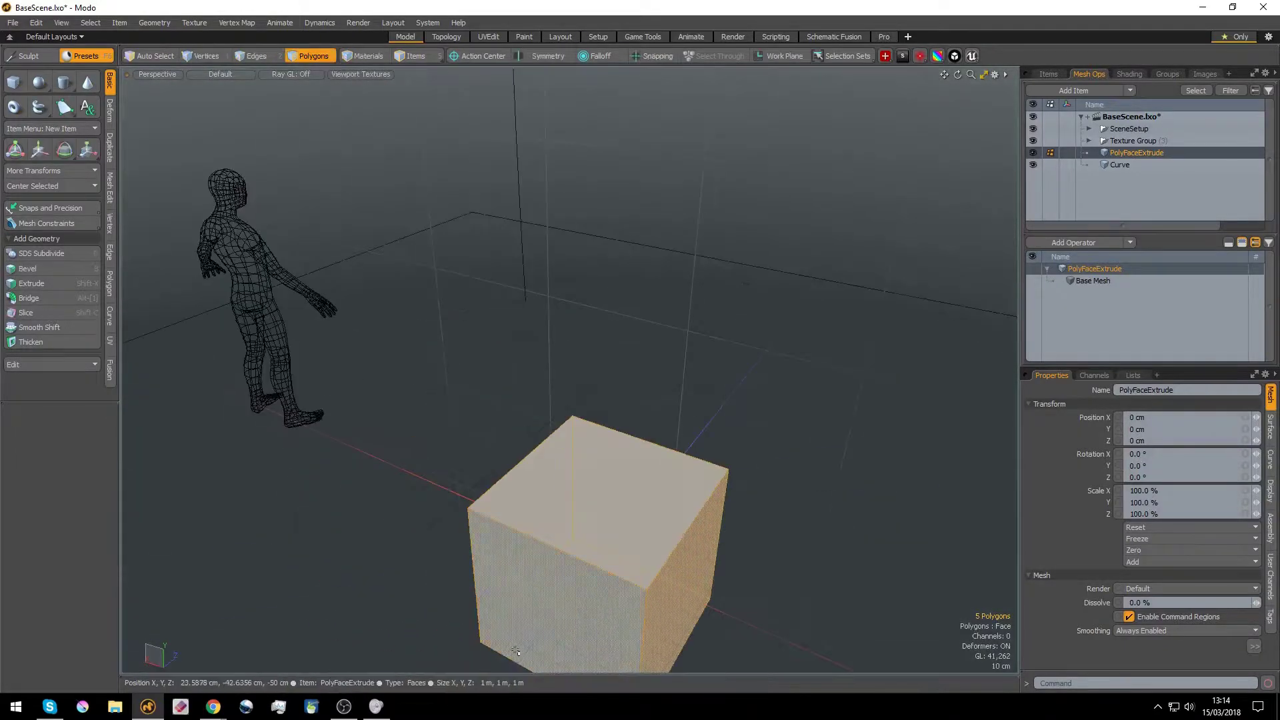
key(Delete)
- Move the remaining square polygon straight down to ground level at the scene origin
click(583, 503)
alt+drag(583, 503, 557, 486)
key(w)
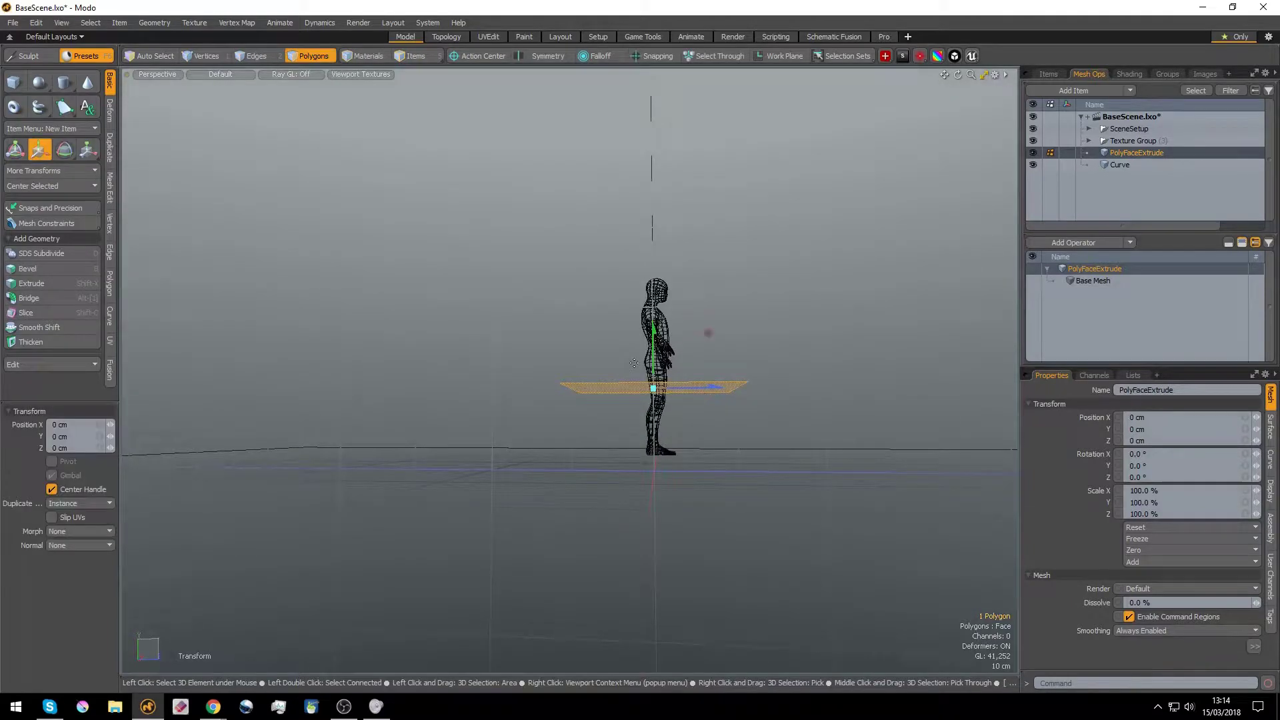
drag(656, 342, 598, 512)
- Scale the square polygon to about 39.5% in X and Z and clear the selection
key(e)
key(r)
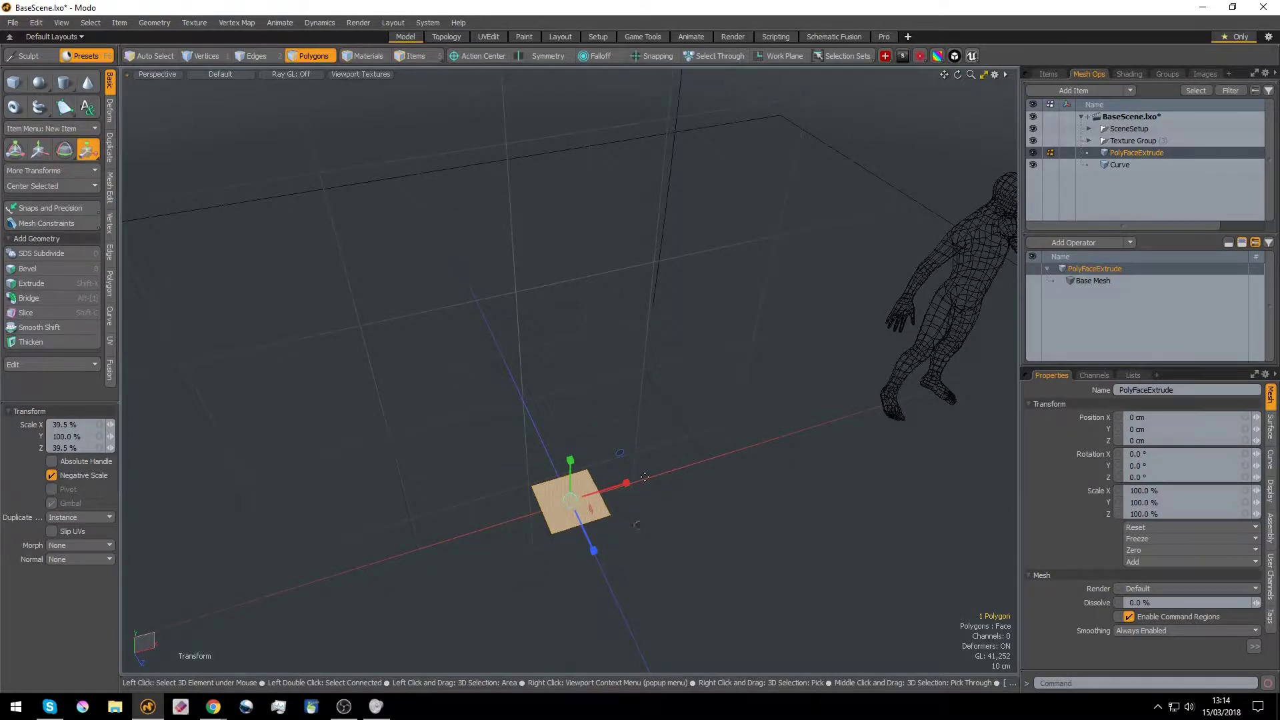
key(q)
click(458, 389)
alt+shift+drag(427, 433, 693, 447)
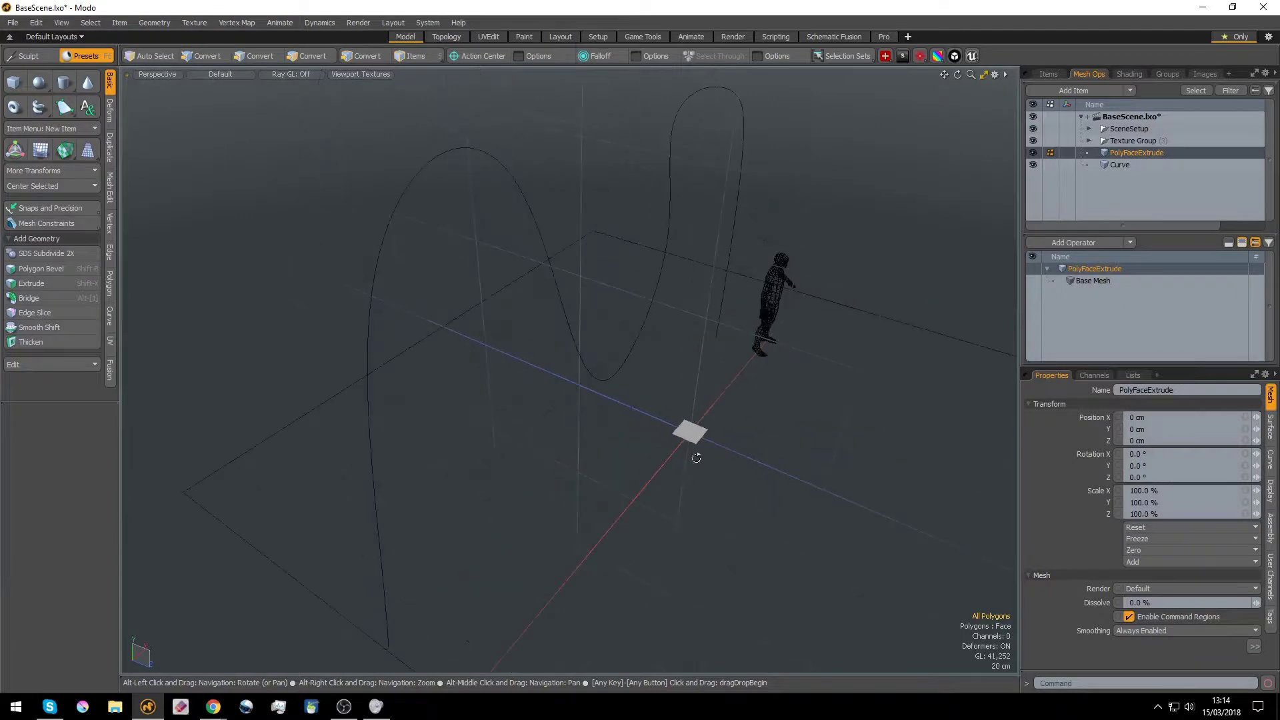
- Add a Curve Extrude mesh operation to the PolyFaceExtrude mesh, using the Curve mesh as its path
double_click(1158, 153)
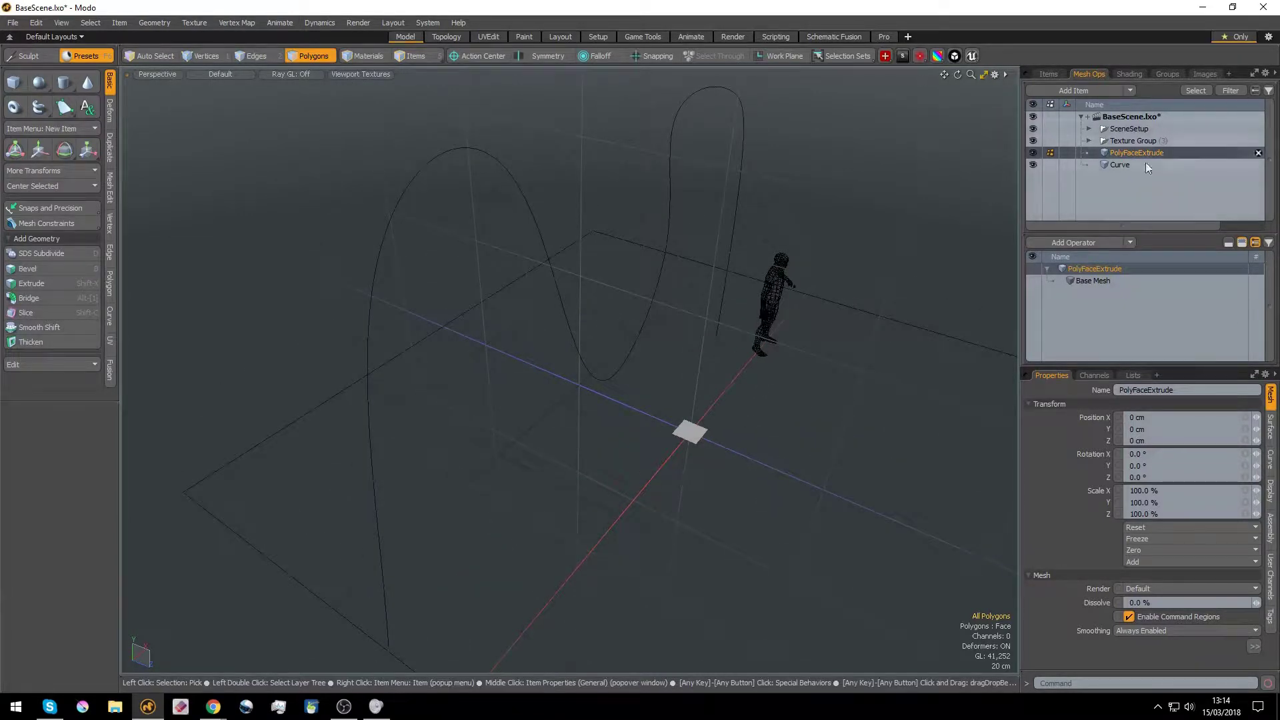
click(1173, 300)
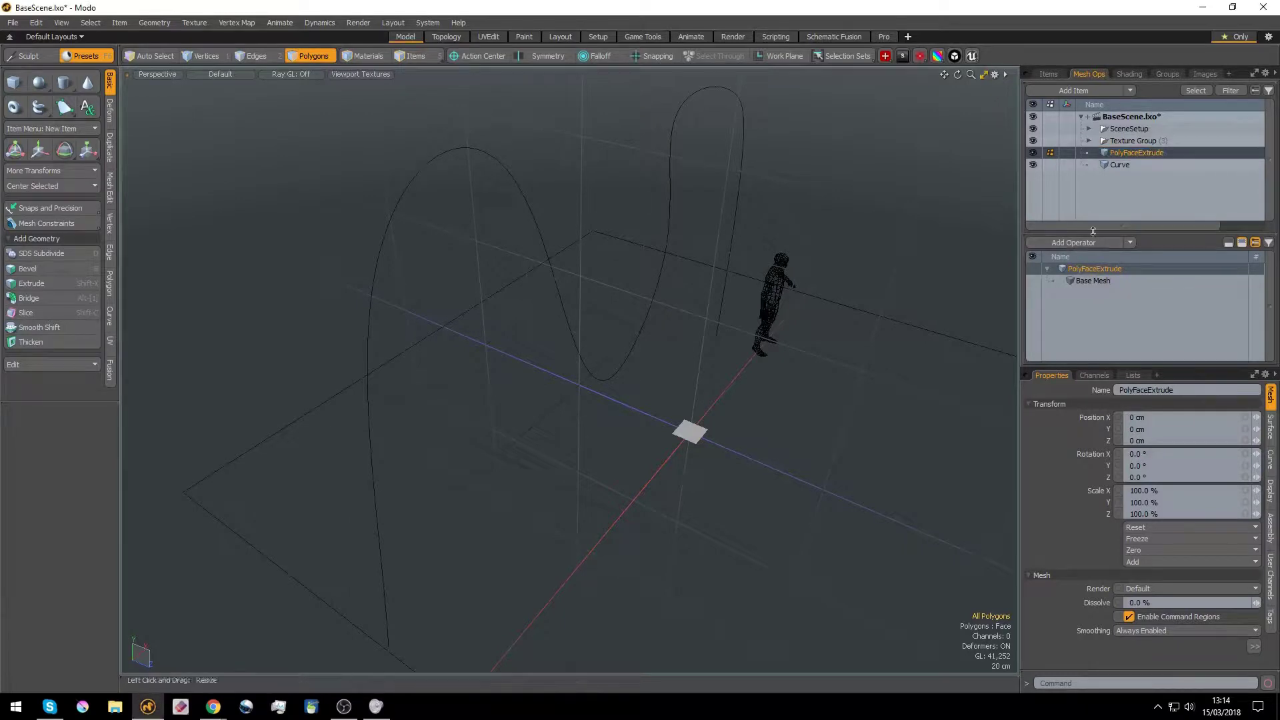
click(1114, 243)
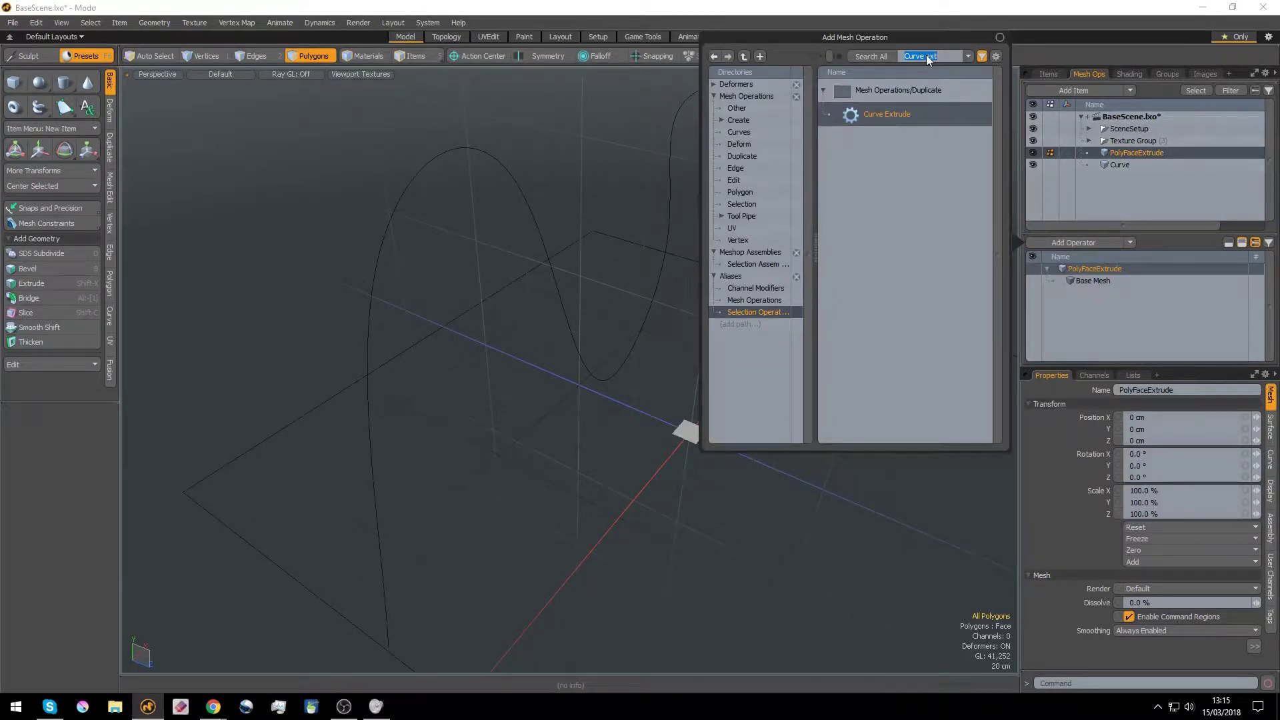
key(BackSpace)
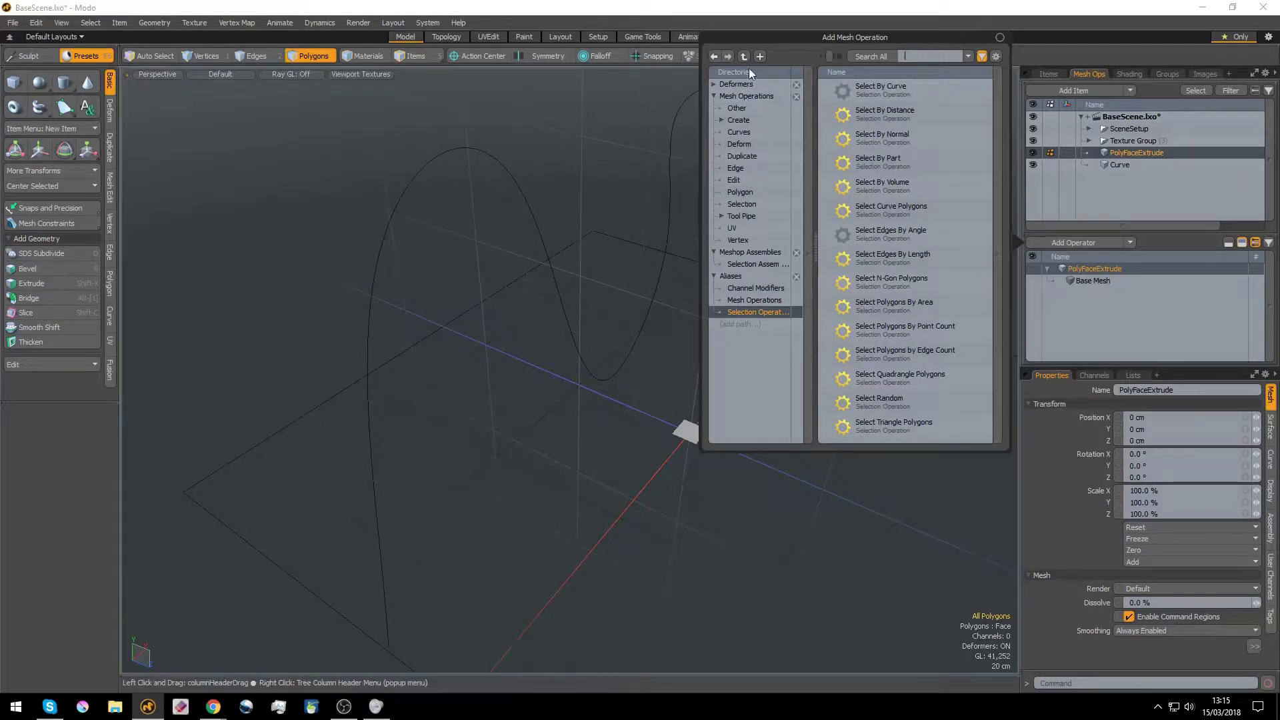
click(747, 85)
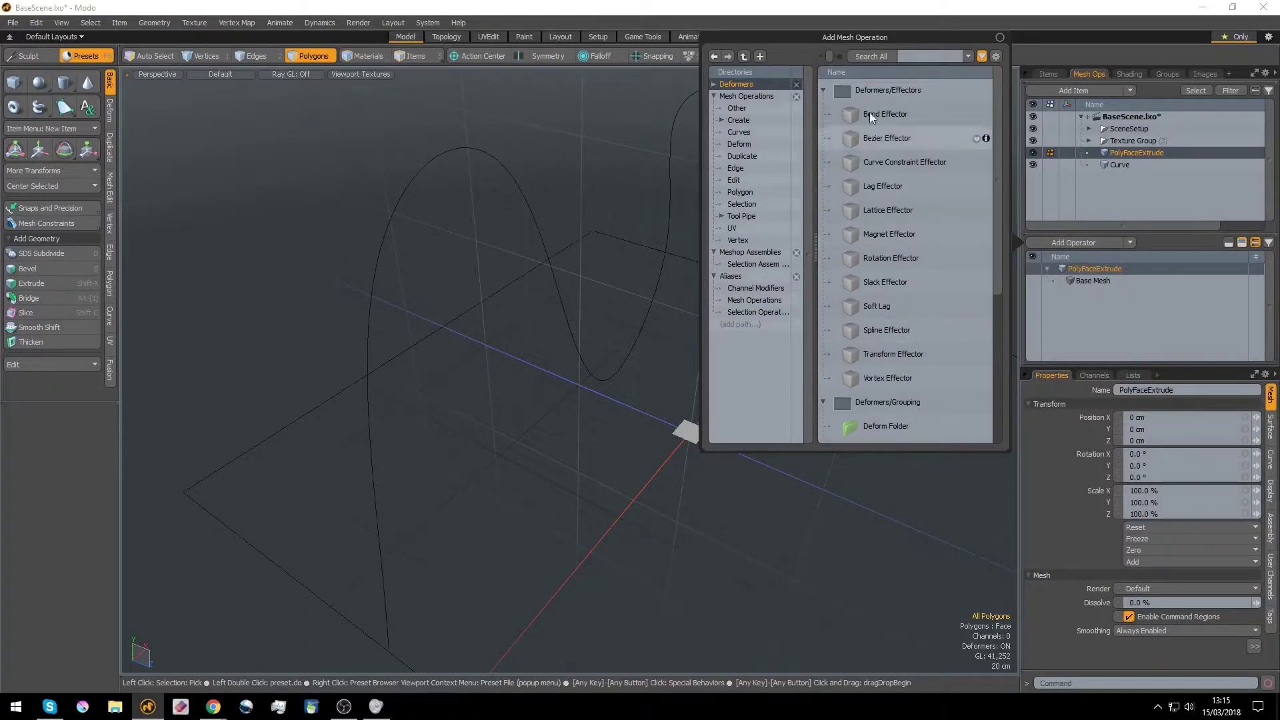
text(Curve ex)
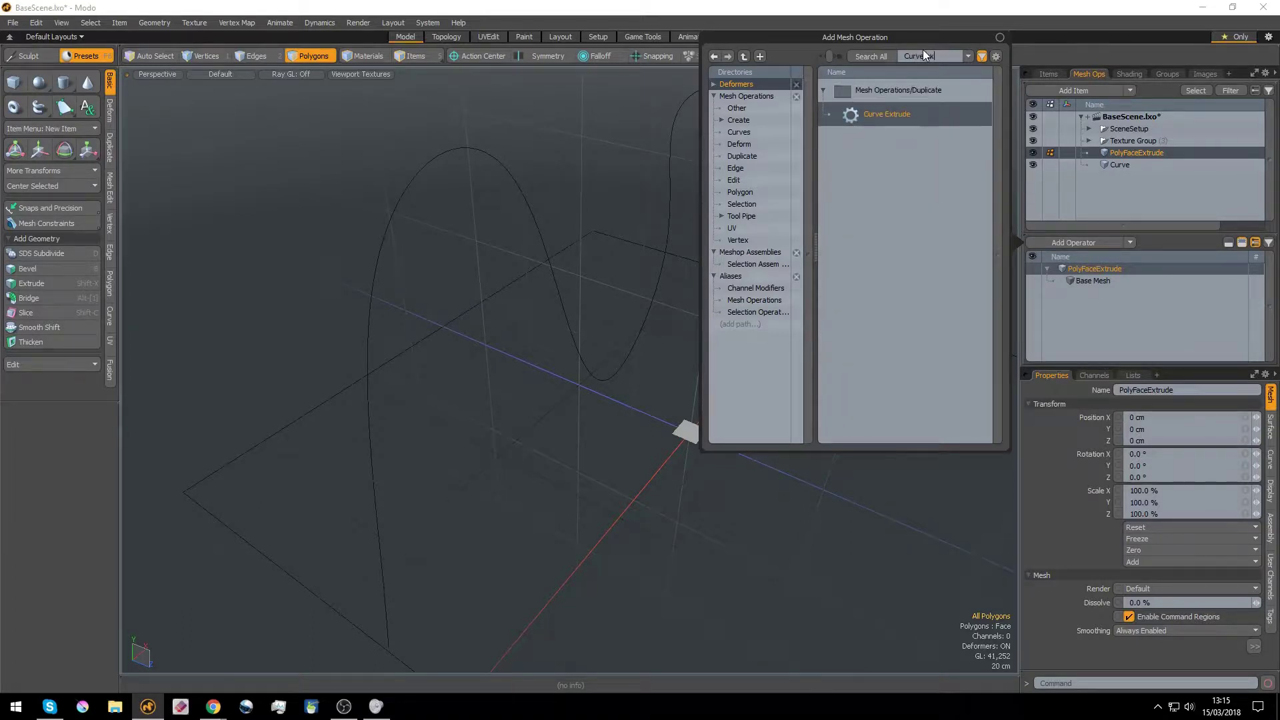
double_click(919, 112)
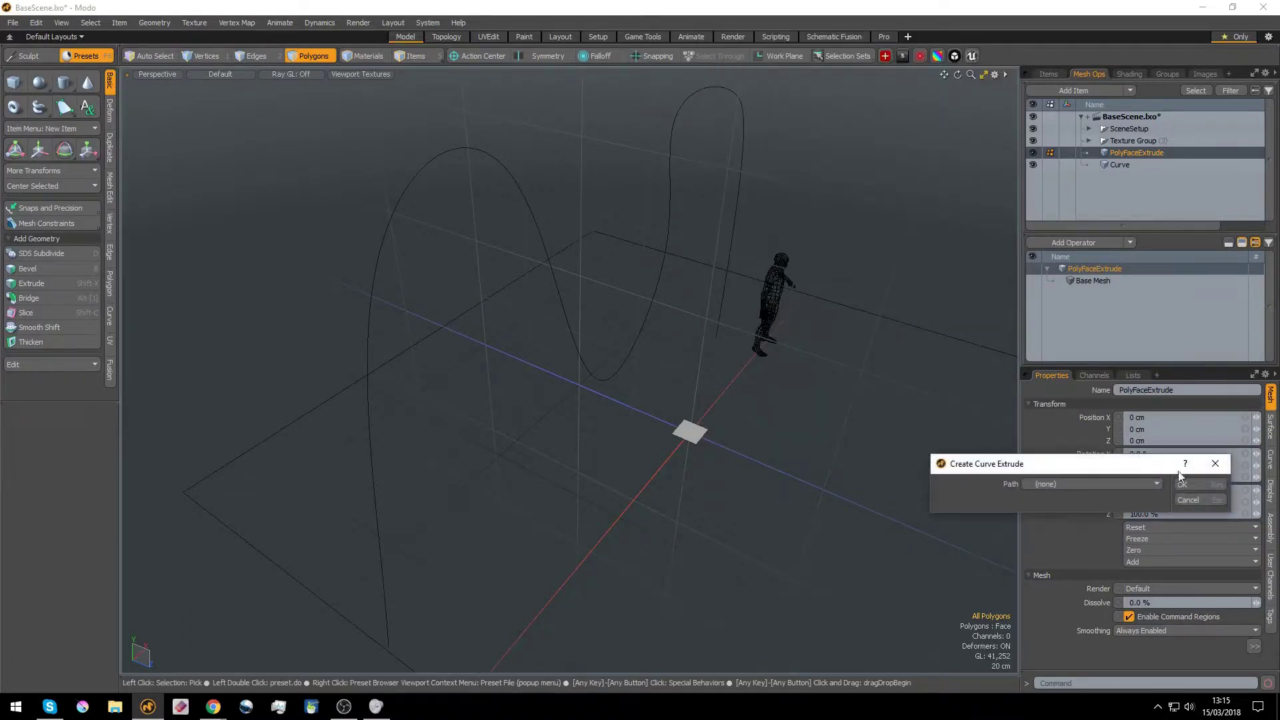
click(1103, 486)
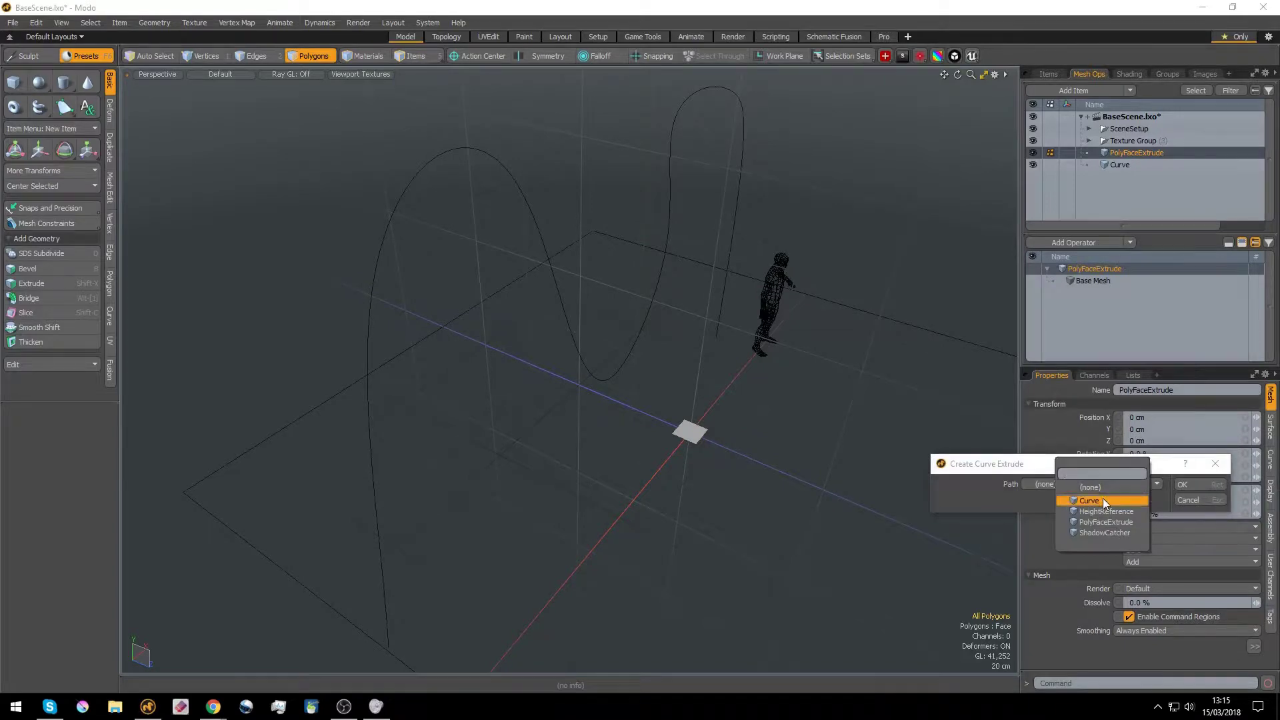
click(1103, 499)
click(1208, 491)
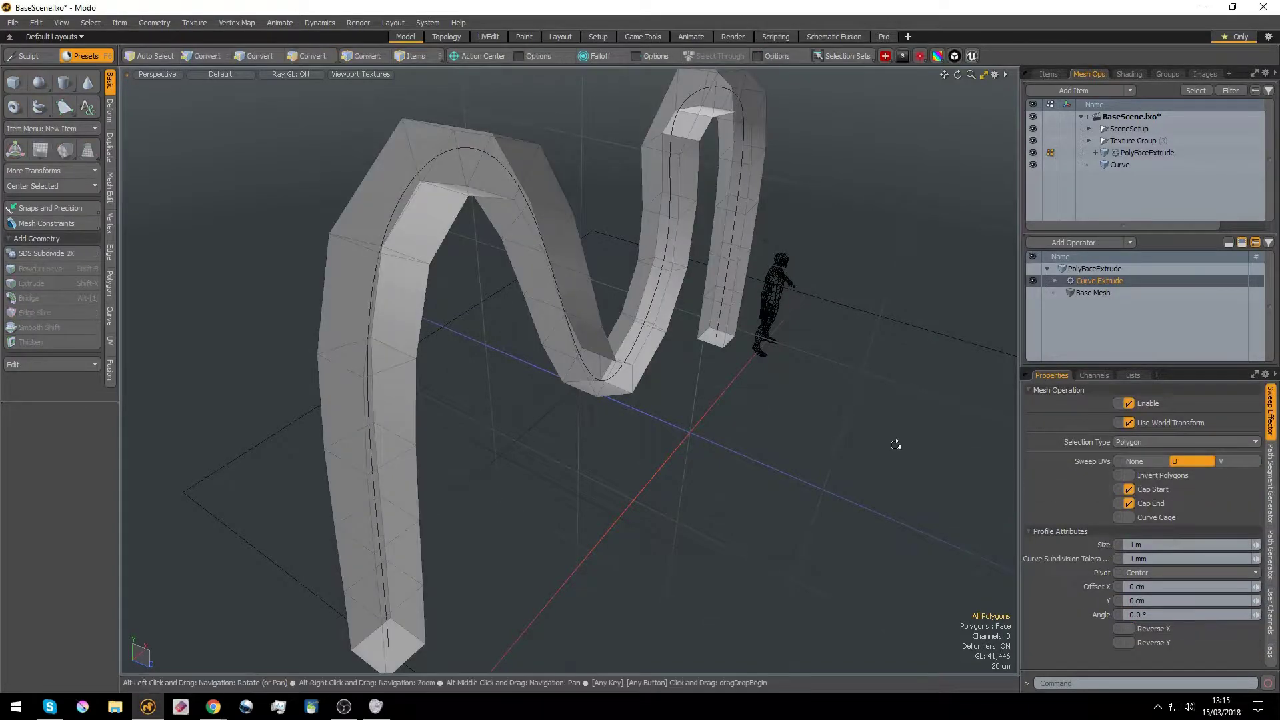
- Enable Invert Polygons on the Curve Extrude operation and check the swept faces
alt+drag(896, 444, 737, 401)
alt+shift+drag(626, 357, 877, 452)
key(3)
click(1136, 477)
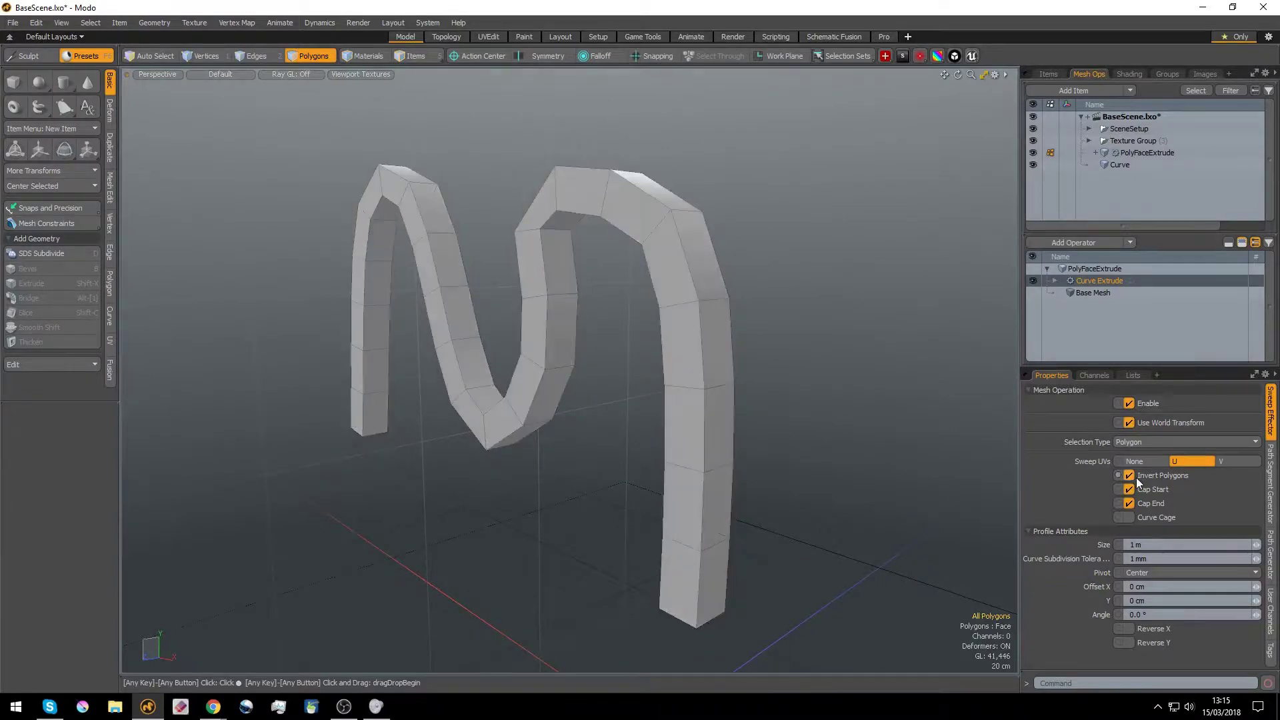
mouse_move(767, 460)
alt+mouse_down()
mouse_move(675, 486)
mouse_move(680, 434)
mouse_move(820, 492)
mouse_move(849, 460)
mouse_move(632, 415)
mouse_move(658, 514)
mouse_move(640, 468)
alt+mouse_up()
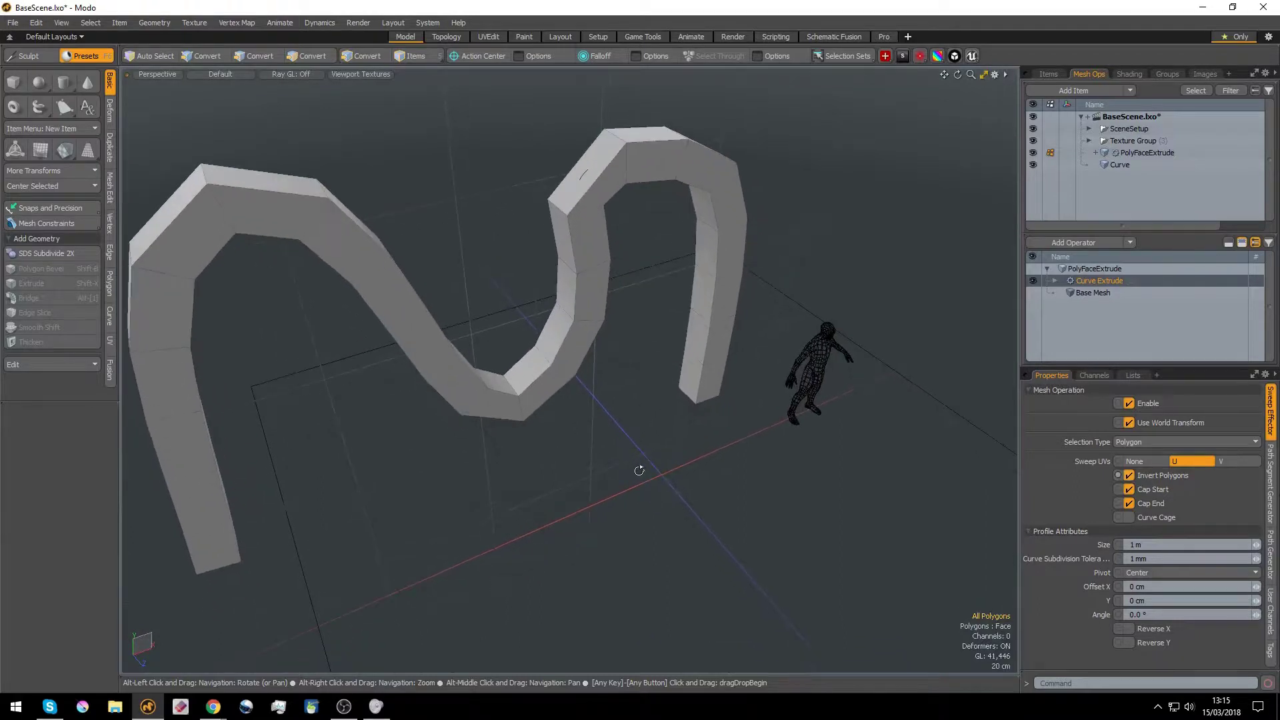
- Set the Curve Extrude's selection type to Edge and disable Invert Polygons
click(1171, 442)
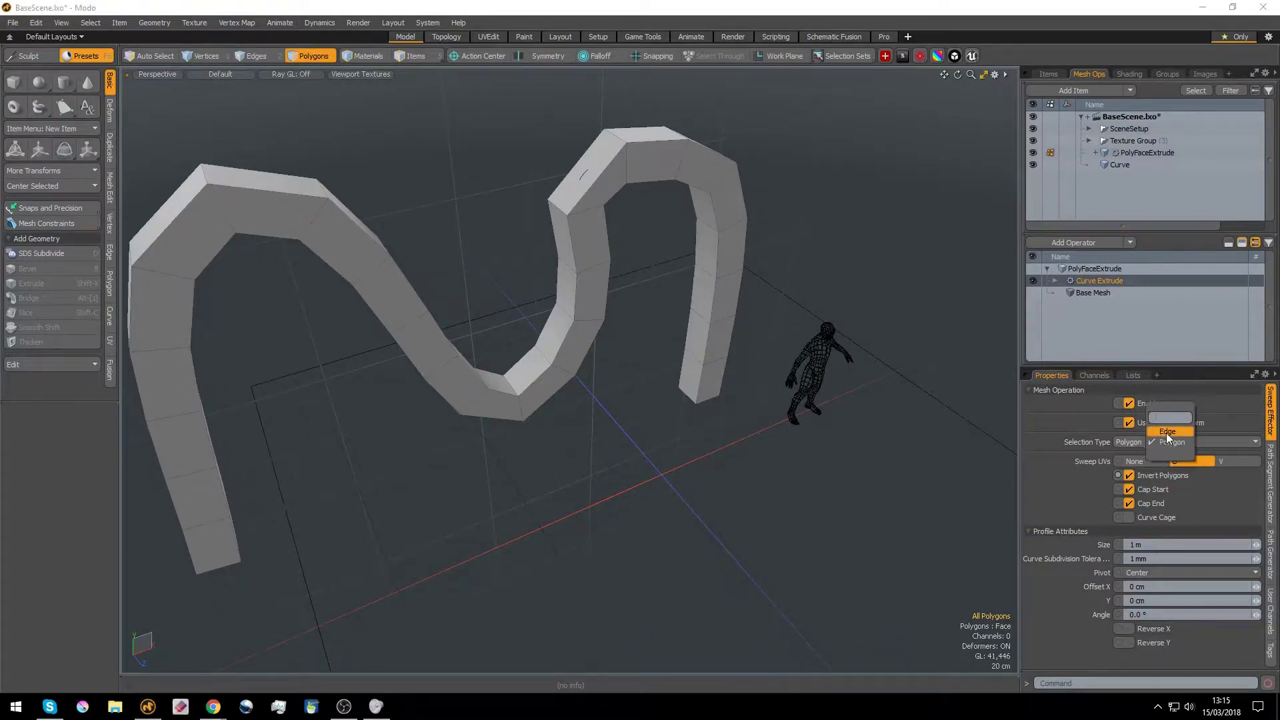
click(1167, 434)
alt+drag(686, 512, 738, 422)
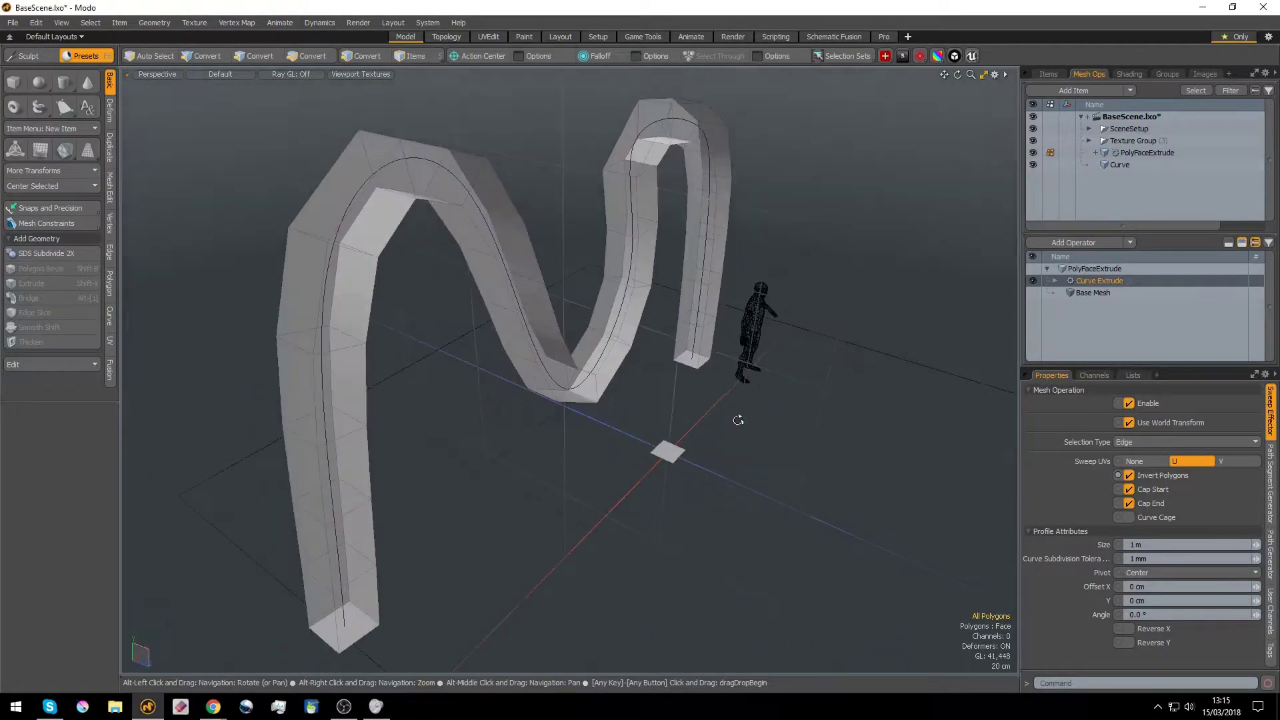
click(1163, 476)
alt+drag(829, 458, 656, 391)
alt+middle_drag(678, 408, 592, 255)
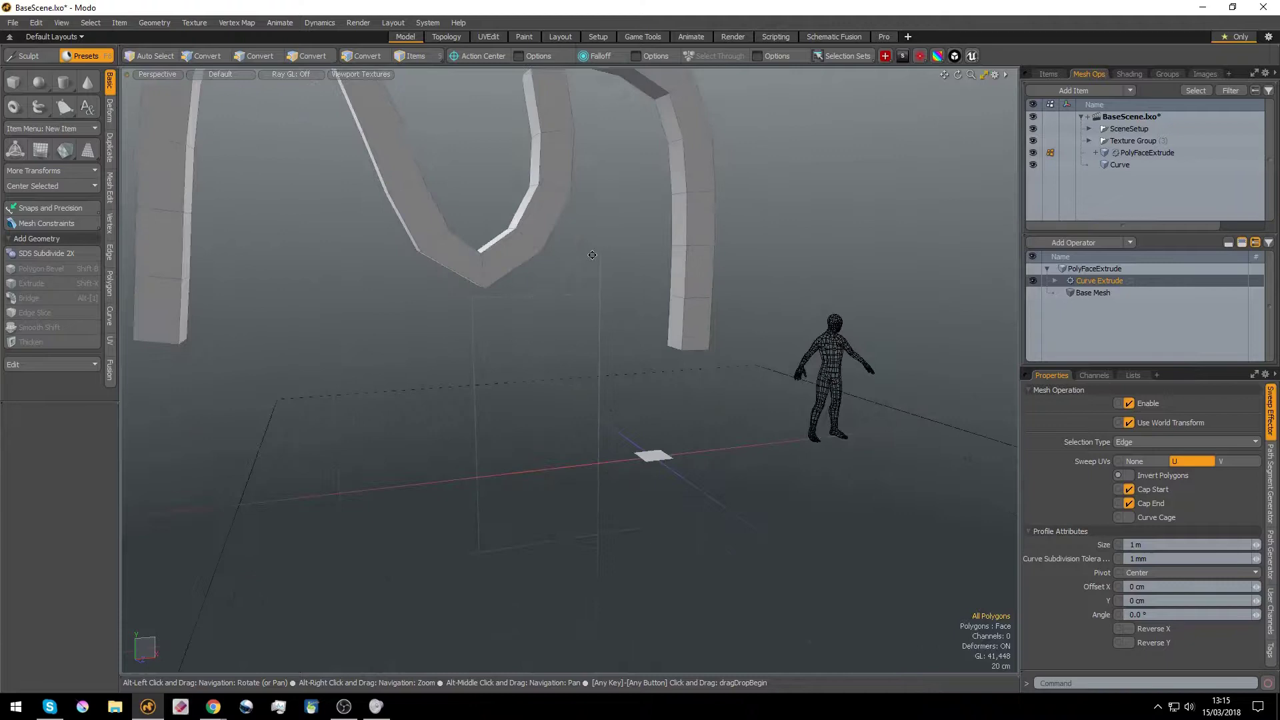
- Select the square polygon in the Base Mesh and scale it to about 66% in X and Z
click(1087, 293)
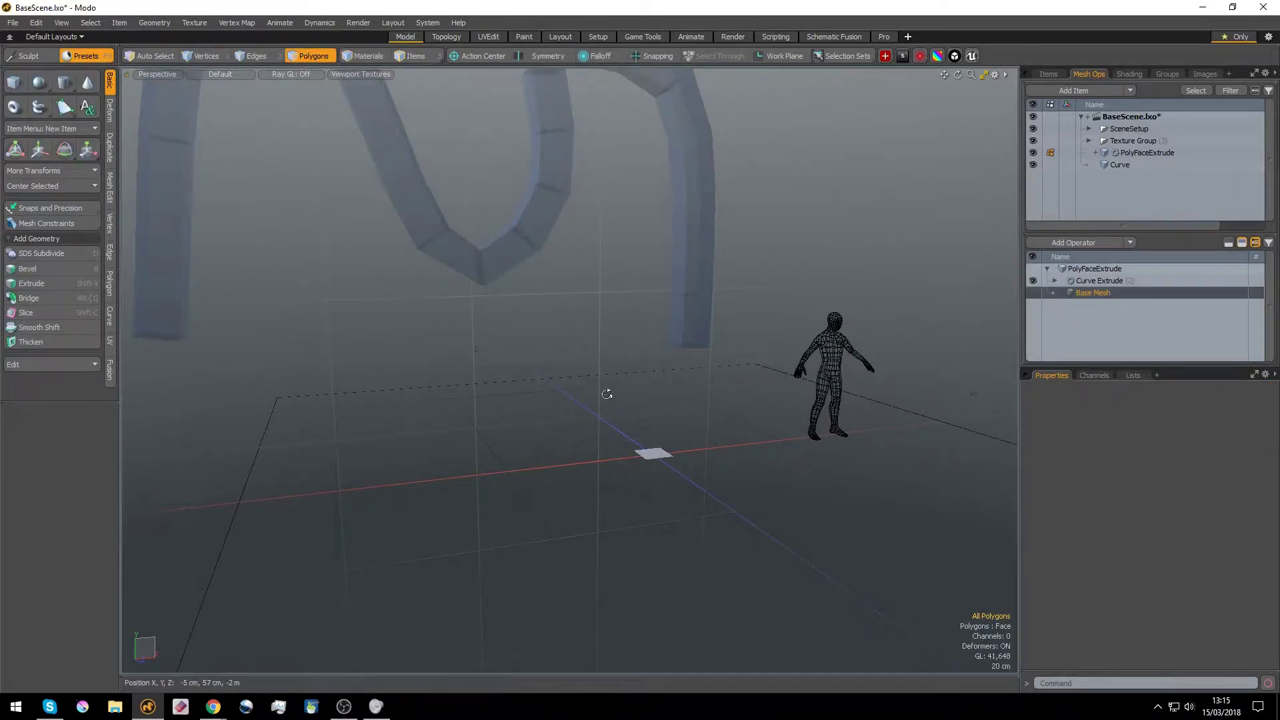
alt+drag(606, 394, 646, 470)
scroll(645, 469, up, 8)
click(626, 466)
scroll(695, 450, down, 5)
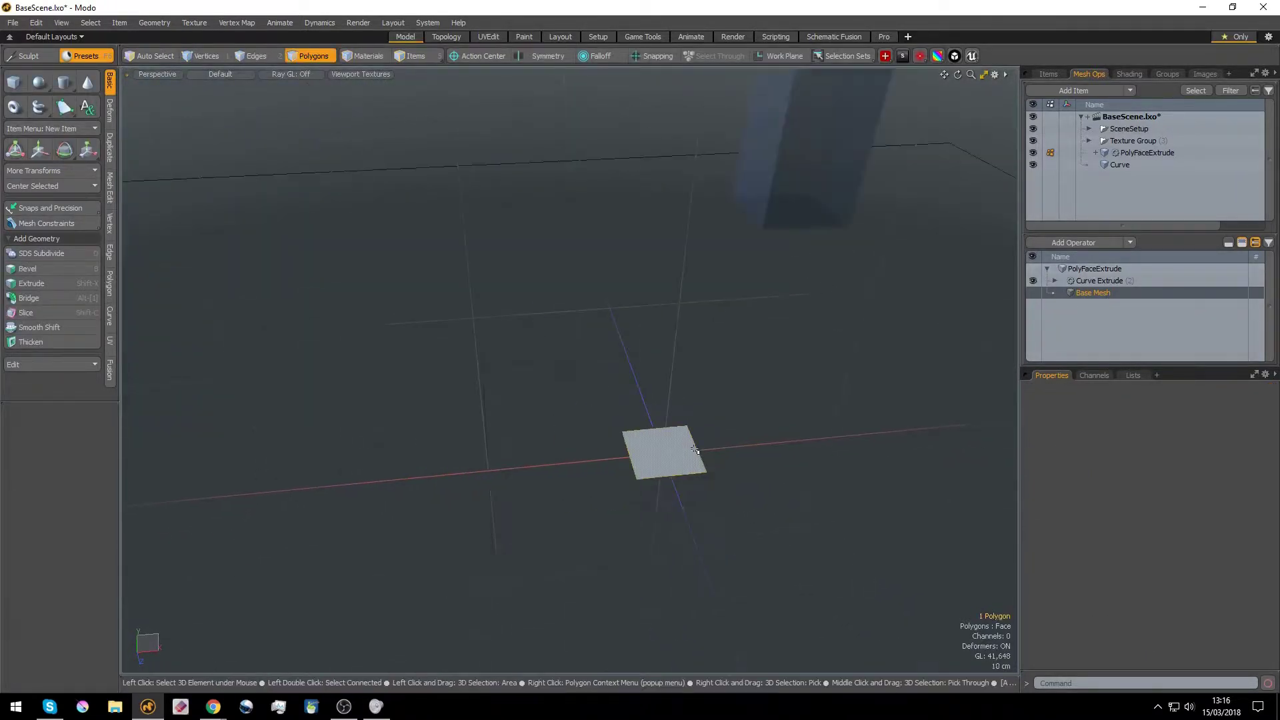
scroll(695, 450, down, 3)
mouse_move(665, 403)
alt+mouse_down()
mouse_move(512, 357)
mouse_move(554, 366)
mouse_move(571, 490)
mouse_move(572, 467)
mouse_move(511, 365)
mouse_move(518, 311)
mouse_move(657, 604)
mouse_move(672, 409)
alt+mouse_up()
scroll(672, 409, up, 6)
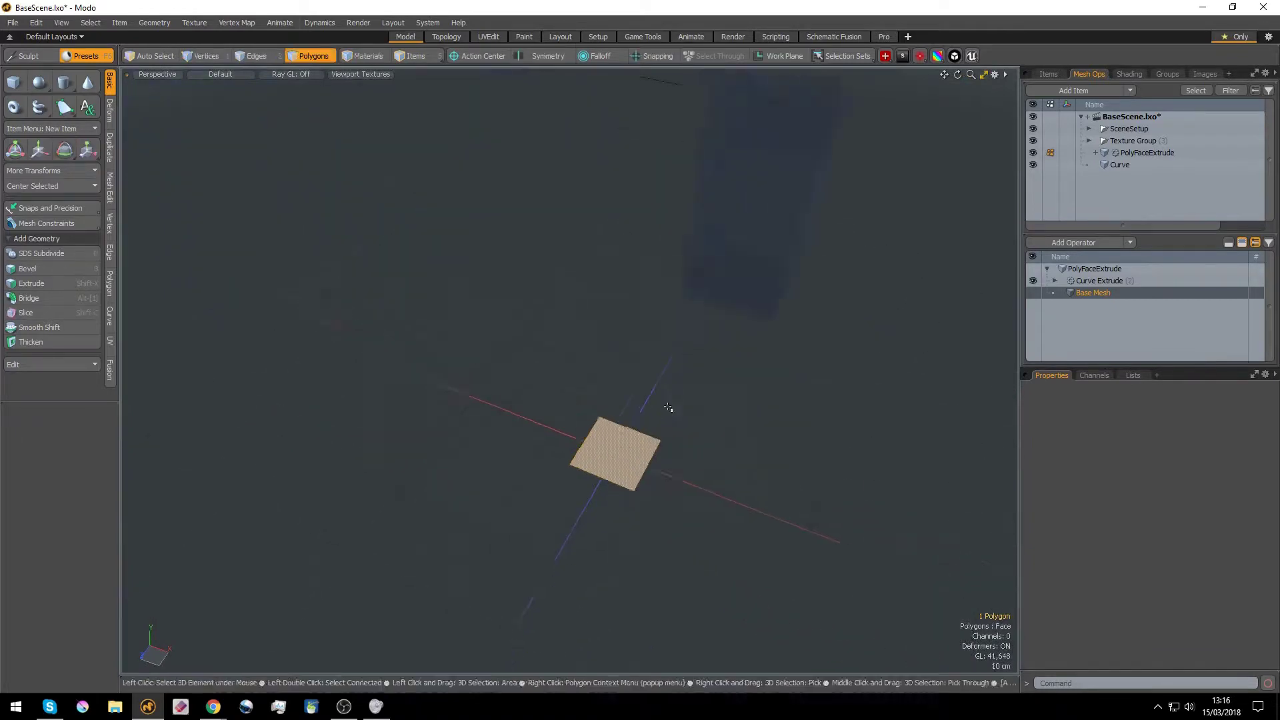
key(r)
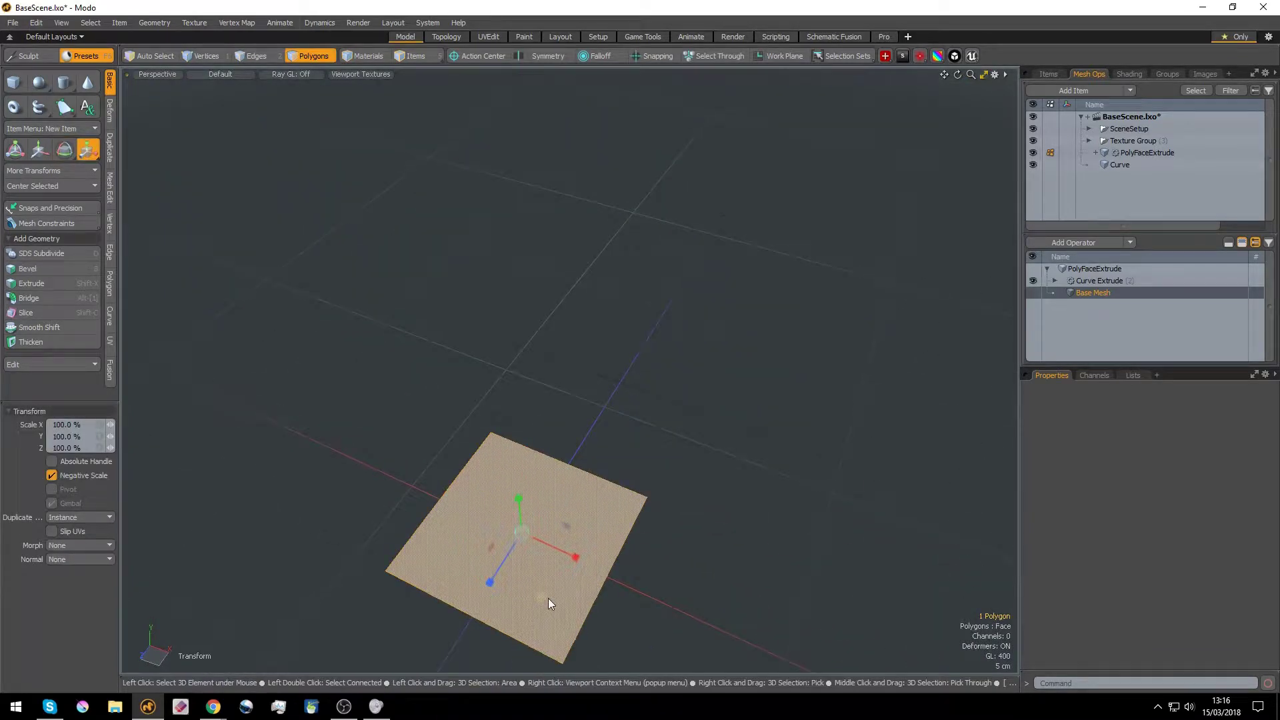
drag(549, 604, 509, 526)
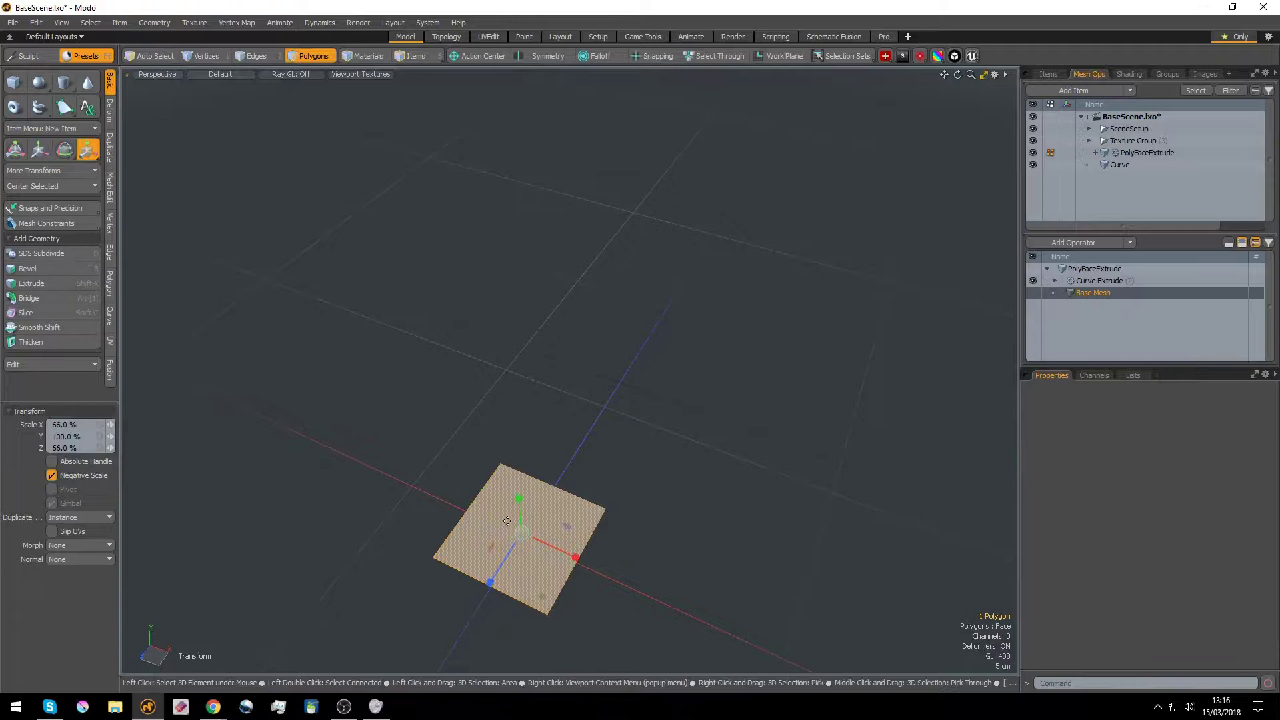
- Copy and paste the square three times, spreading the copies into a spaced cluster of four, the last moved about 65.2 cm in Z
key(w)
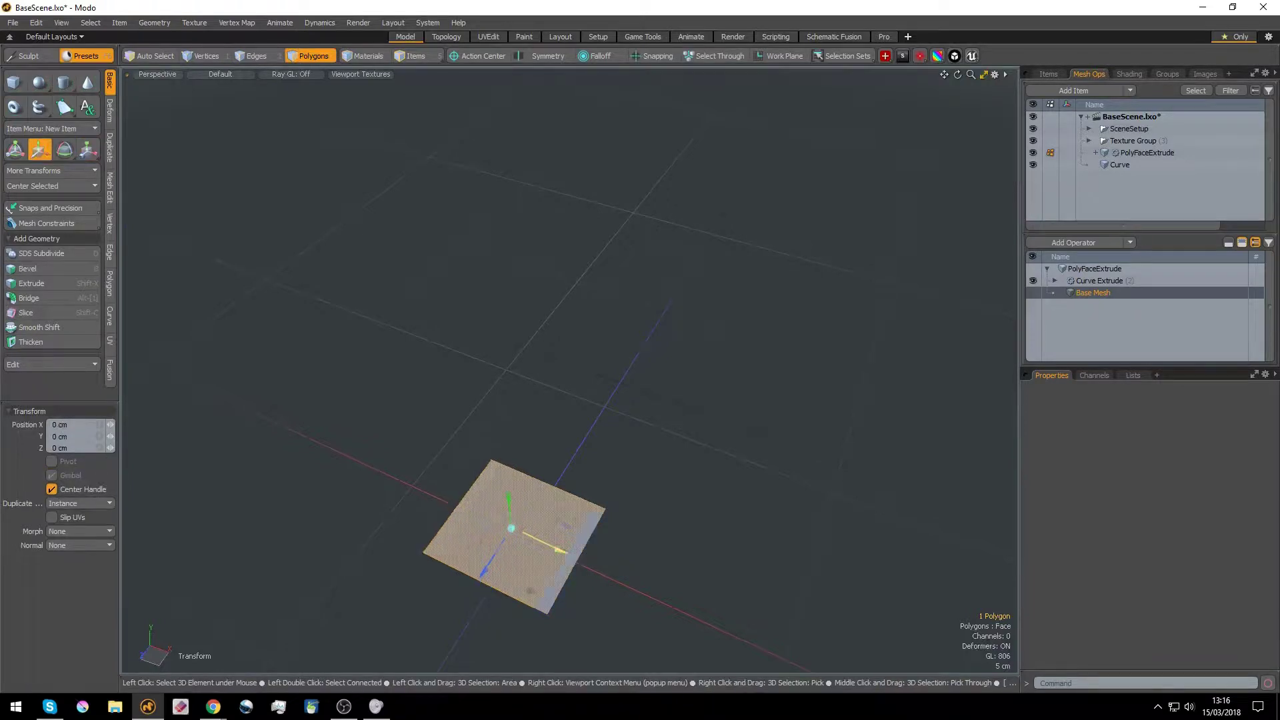
drag(561, 550, 432, 435)
key(ctrl)
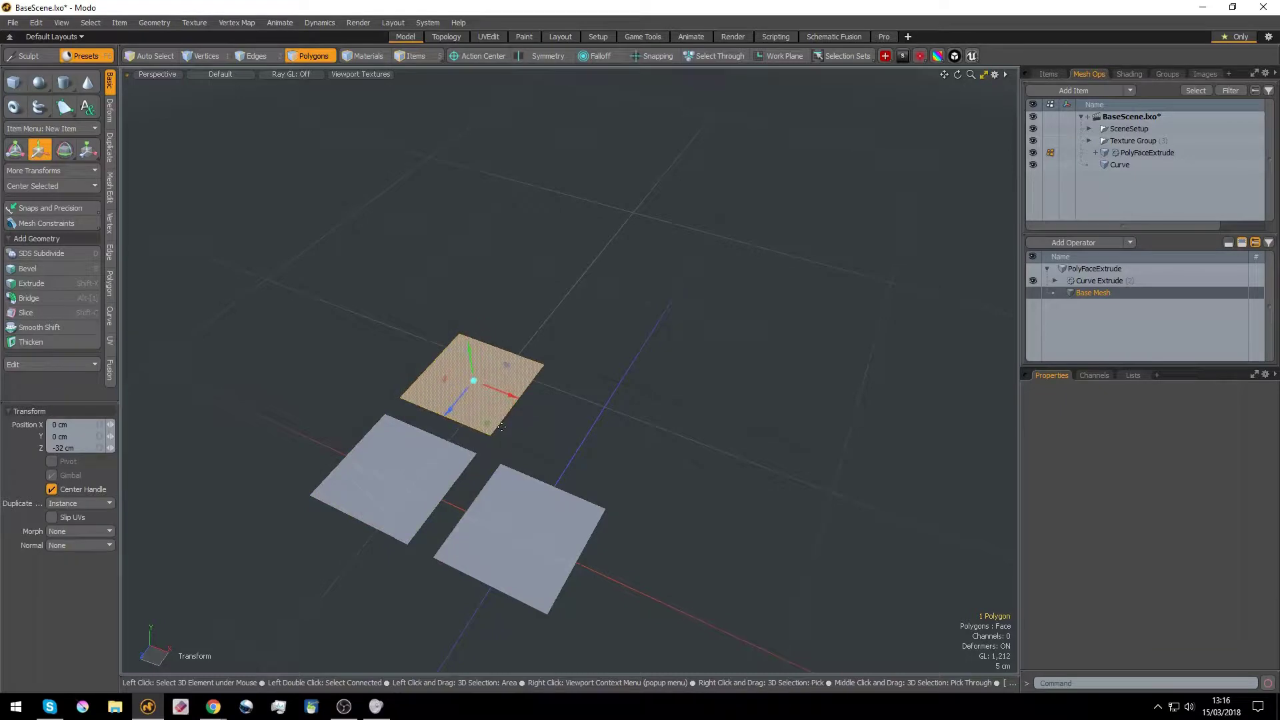
drag(512, 396, 429, 592)
key(ctrl+c)
key(ctrl+v)
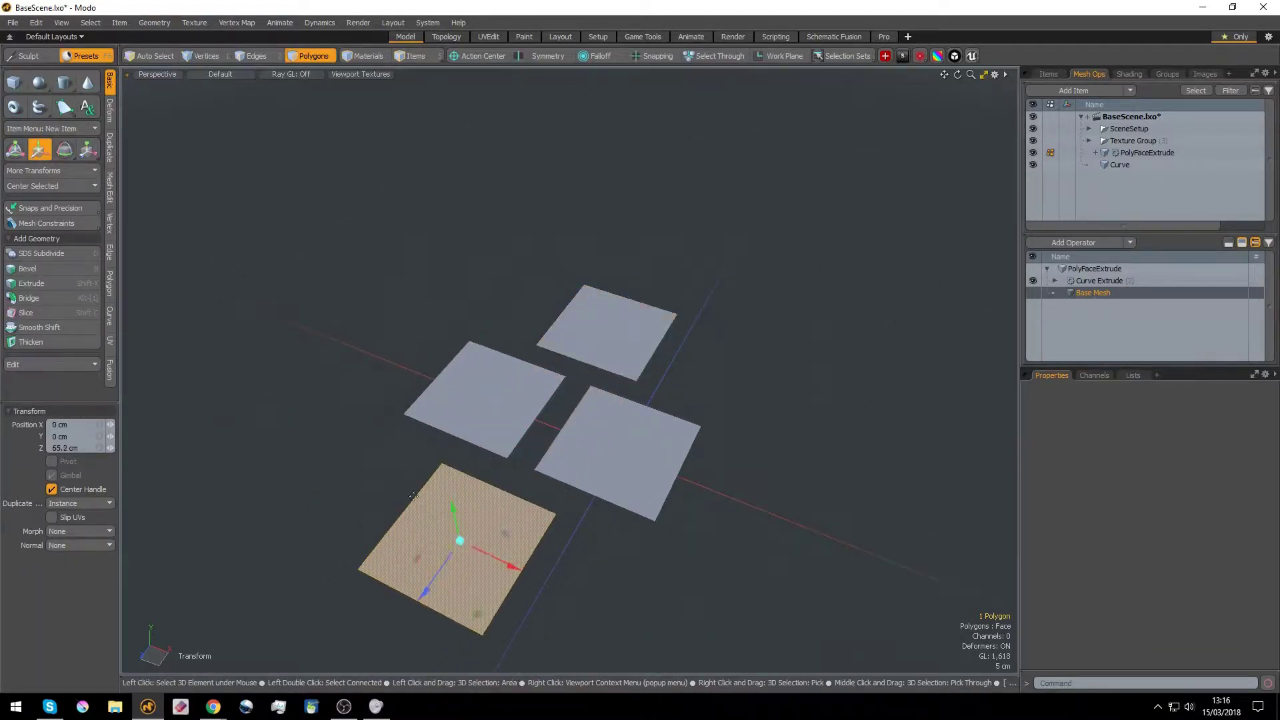
key(space)
- Select all four square polygons and convert them to subdivision surfaces
scroll(466, 317, down, 3)
drag(398, 231, 692, 530)
alt+drag(579, 427, 701, 366)
alt+right_drag(701, 367, 573, 201)
alt+shift+drag(573, 201, 683, 427)
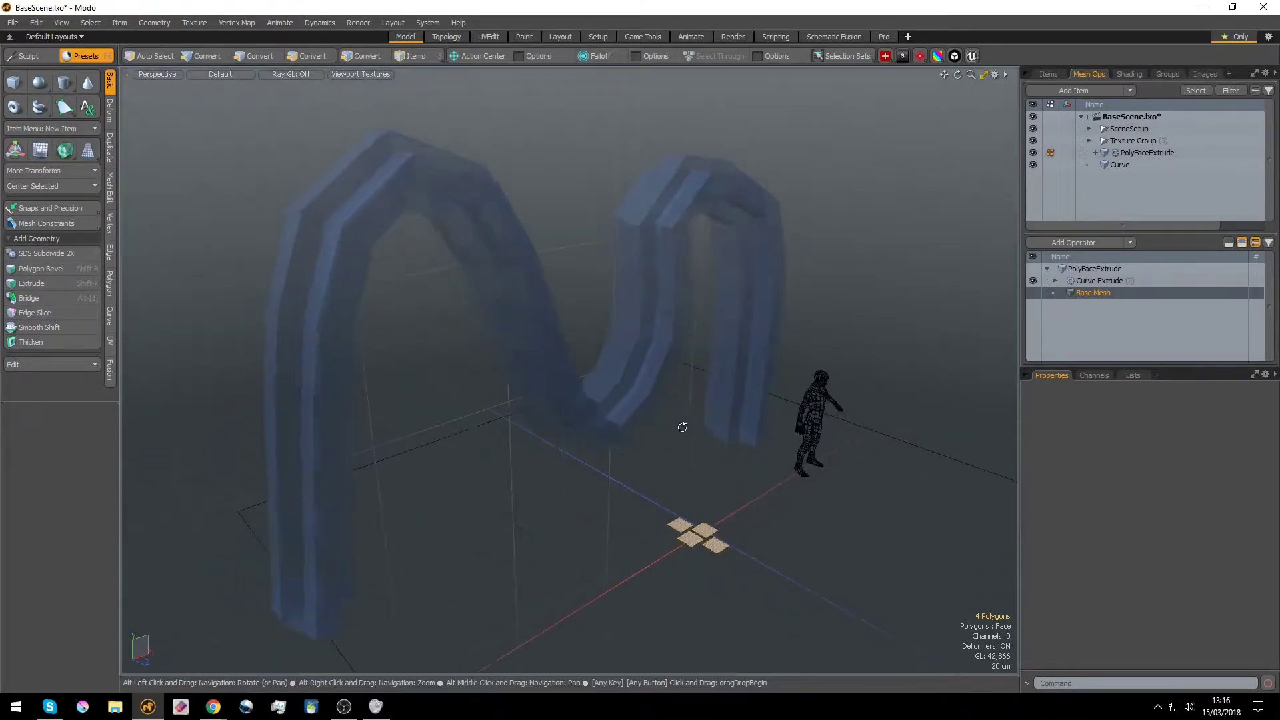
key(Tab)
alt+drag(726, 498, 617, 470)
alt+shift+drag(687, 546, 642, 366)
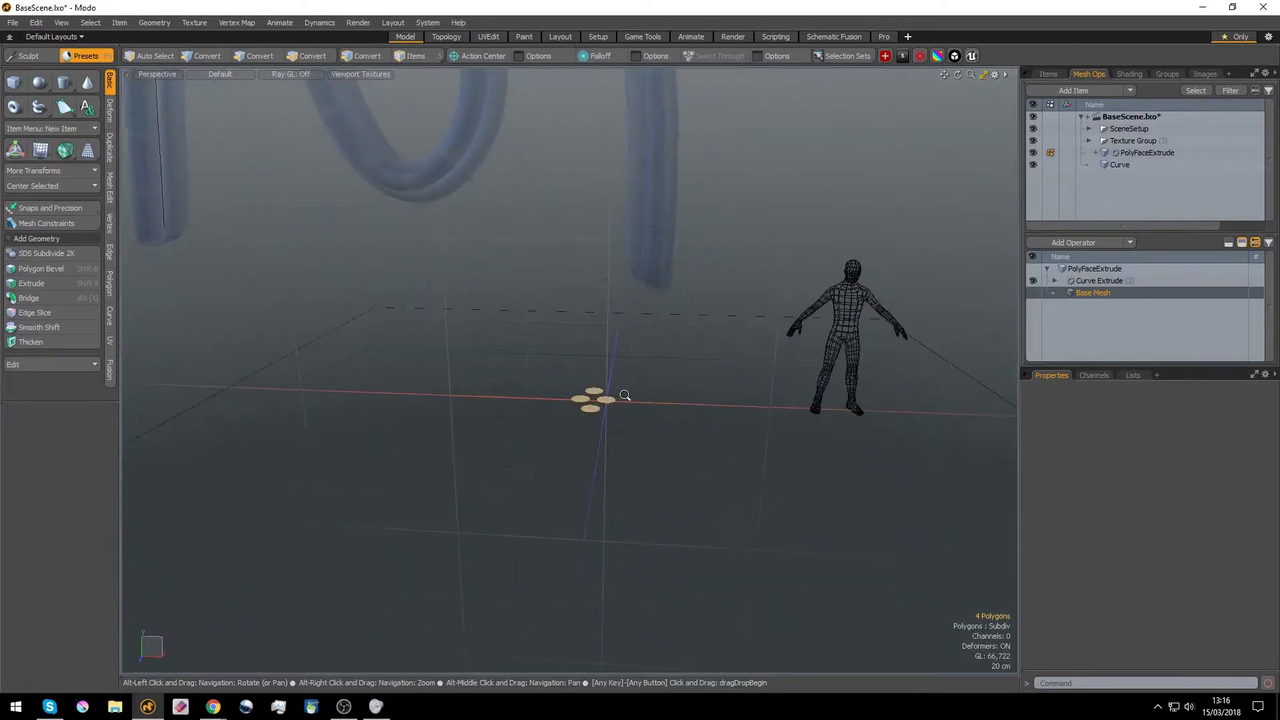
- Bevel the four subdivision polygons with an inset of about 1.5 cm and no shift, and clear the selection
alt+right_drag(626, 396, 764, 281)
alt+drag(764, 281, 754, 463)
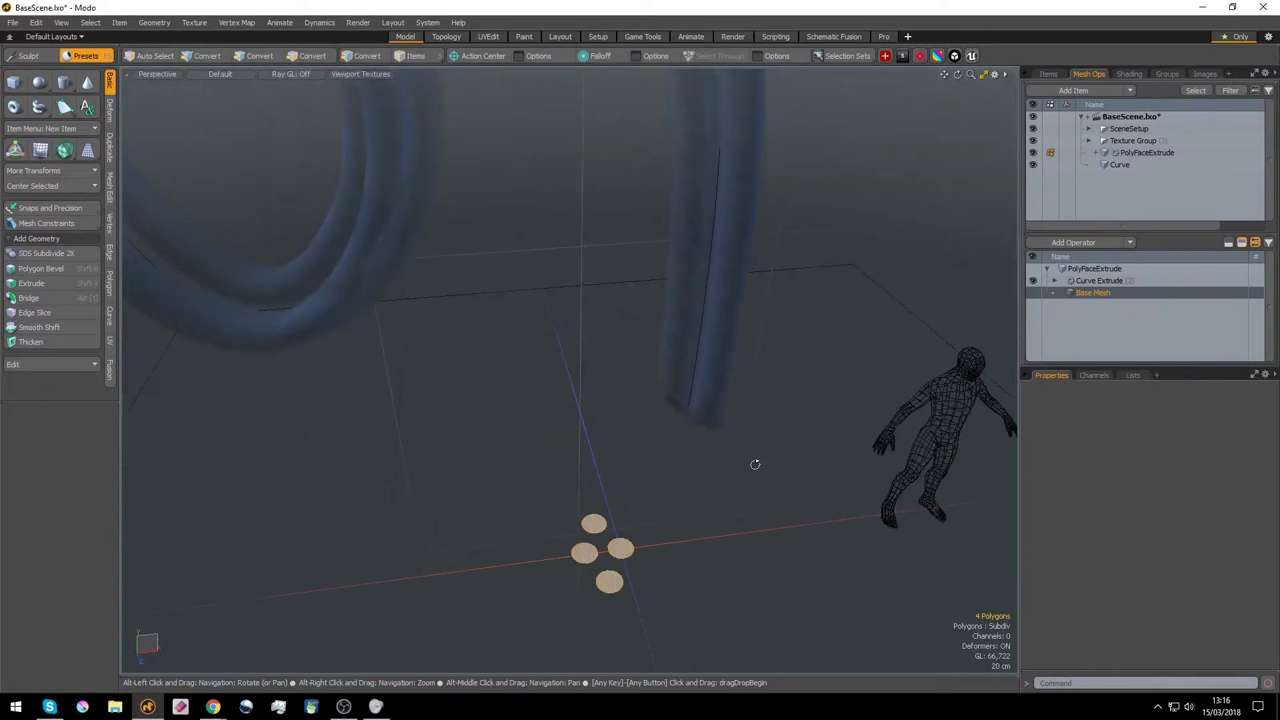
alt+right_drag(754, 463, 738, 362)
alt+drag(744, 364, 678, 300)
scroll(632, 488, up, 10)
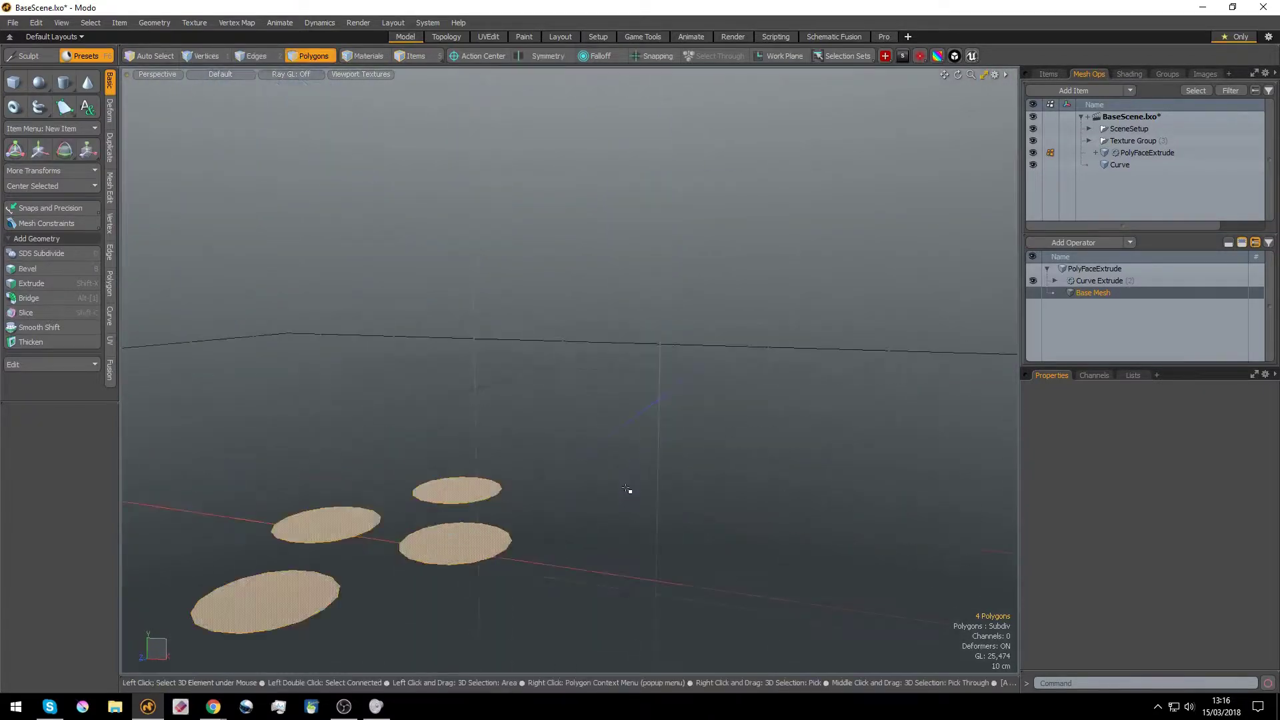
alt+middle_drag(535, 495, 678, 479)
alt+right_drag(678, 479, 649, 417)
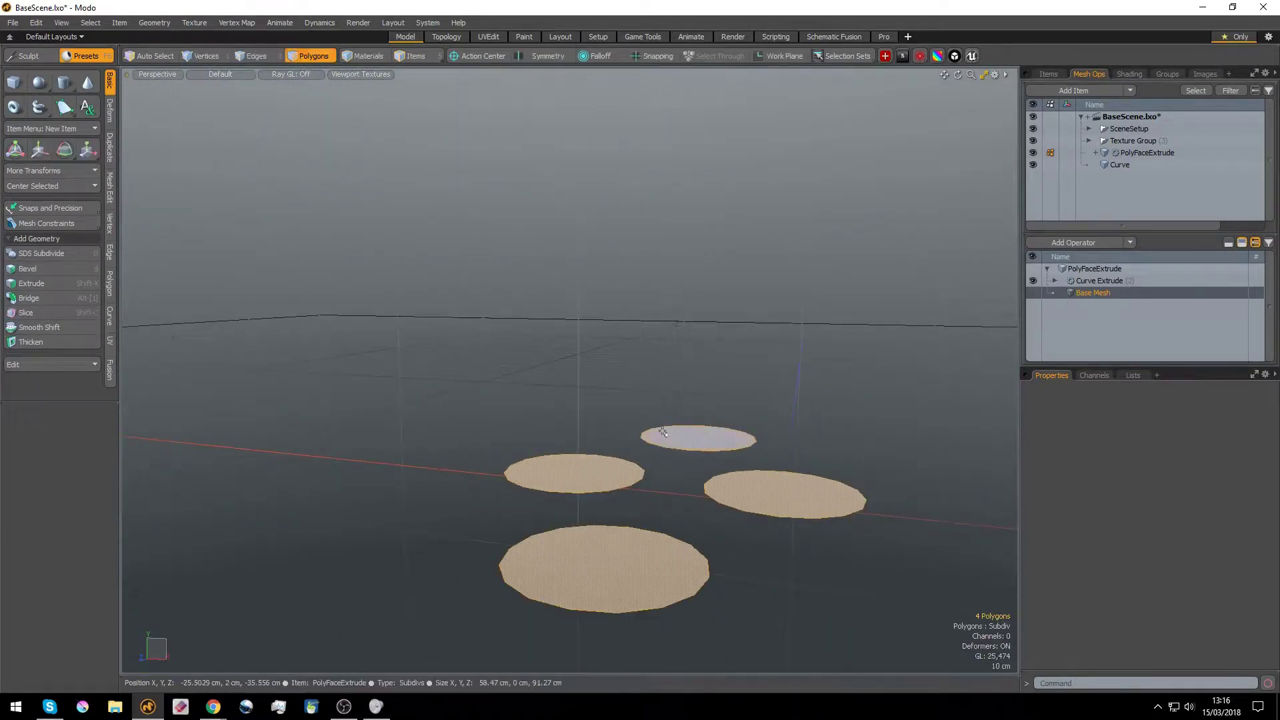
key(b)
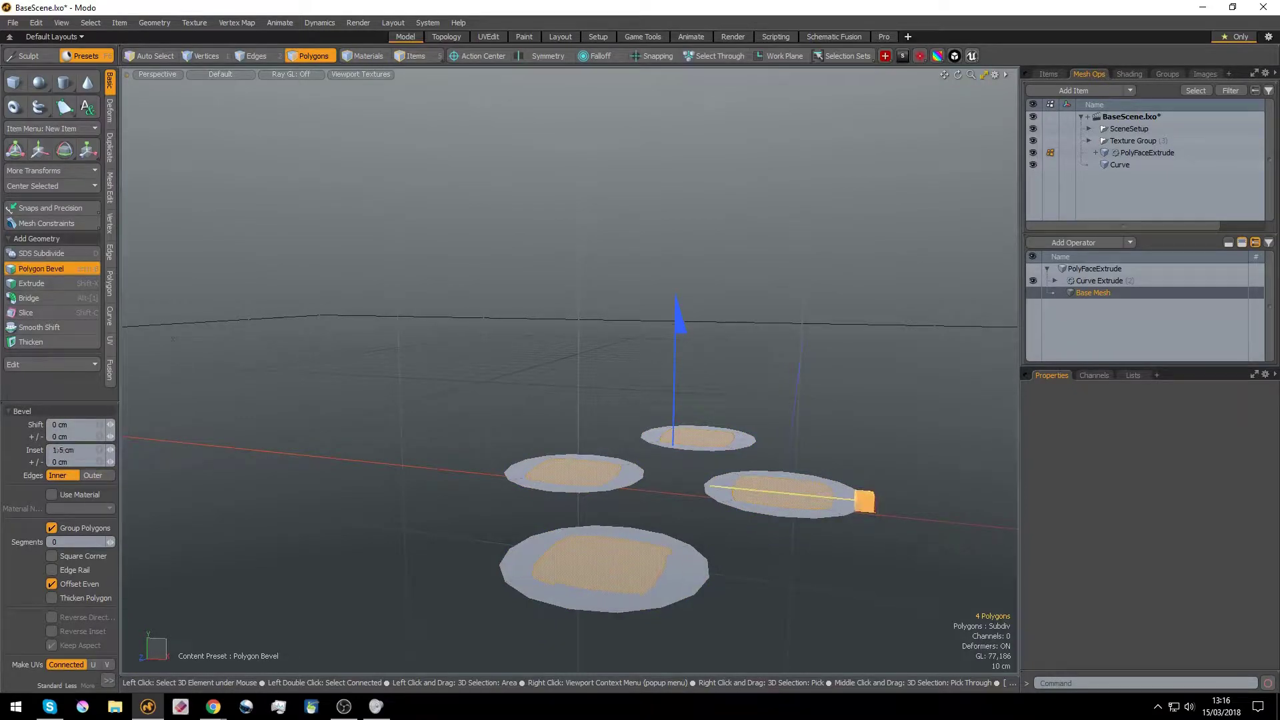
key(space)
click(518, 391)
- Switch from the Base Mesh to the PolyFaceExtrude item to show the full extruded result
scroll(518, 391, down, 10)
alt+middle_drag(487, 333, 578, 447)
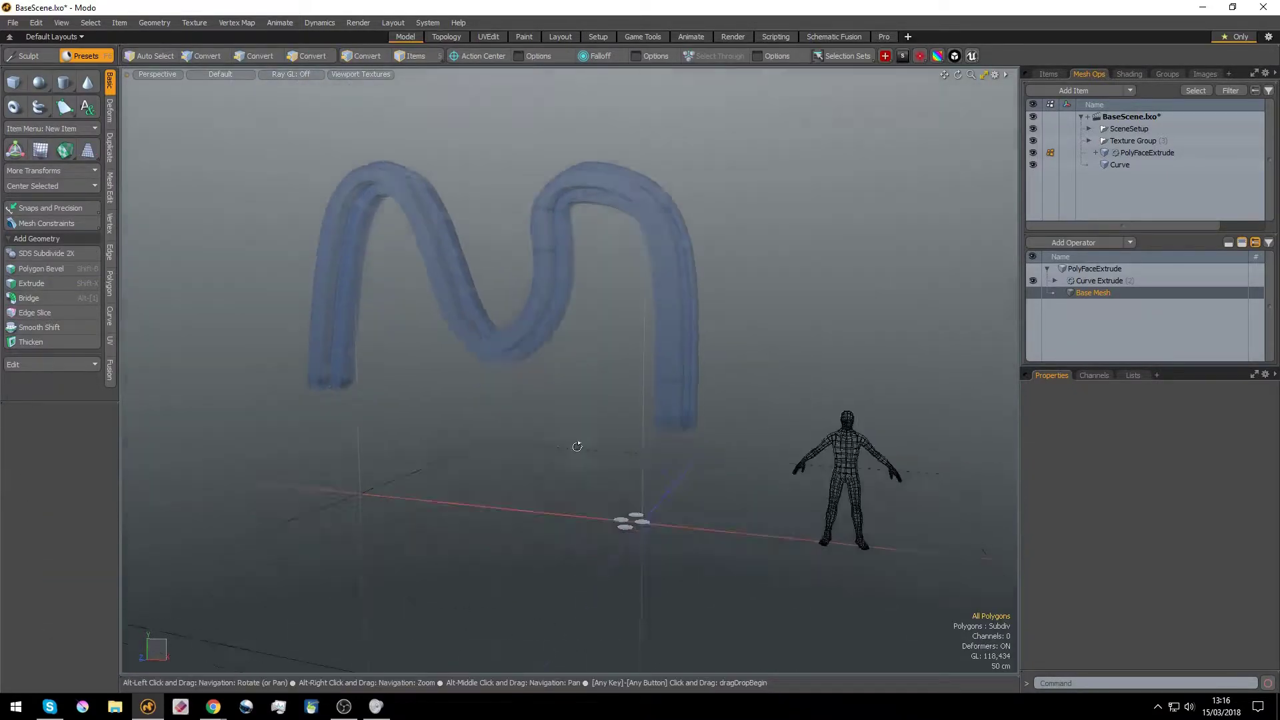
alt+drag(577, 447, 571, 587)
click(1105, 270)
scroll(572, 589, up, 3)
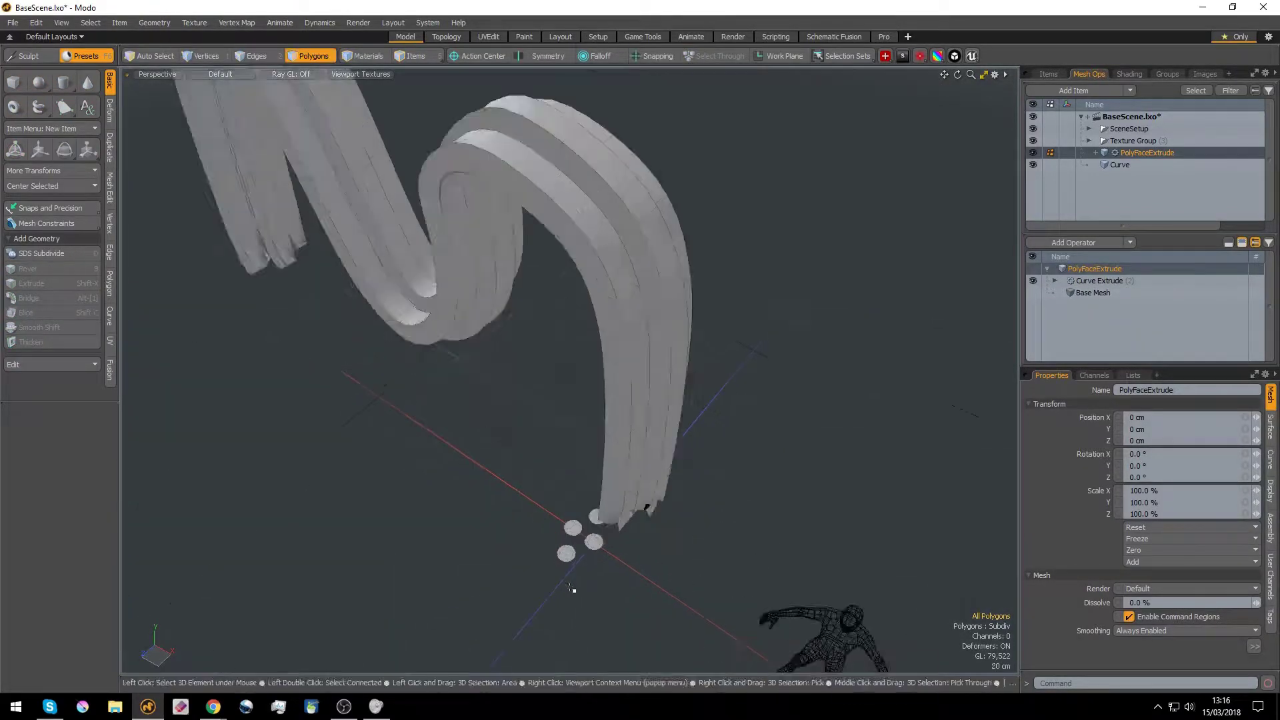
- Select all the bevelled profile polygons, convert them from subdivision surfaces back to plain faces on the Base Mesh, and clear the selection
scroll(571, 588, up, 5)
scroll(620, 474, down, 2)
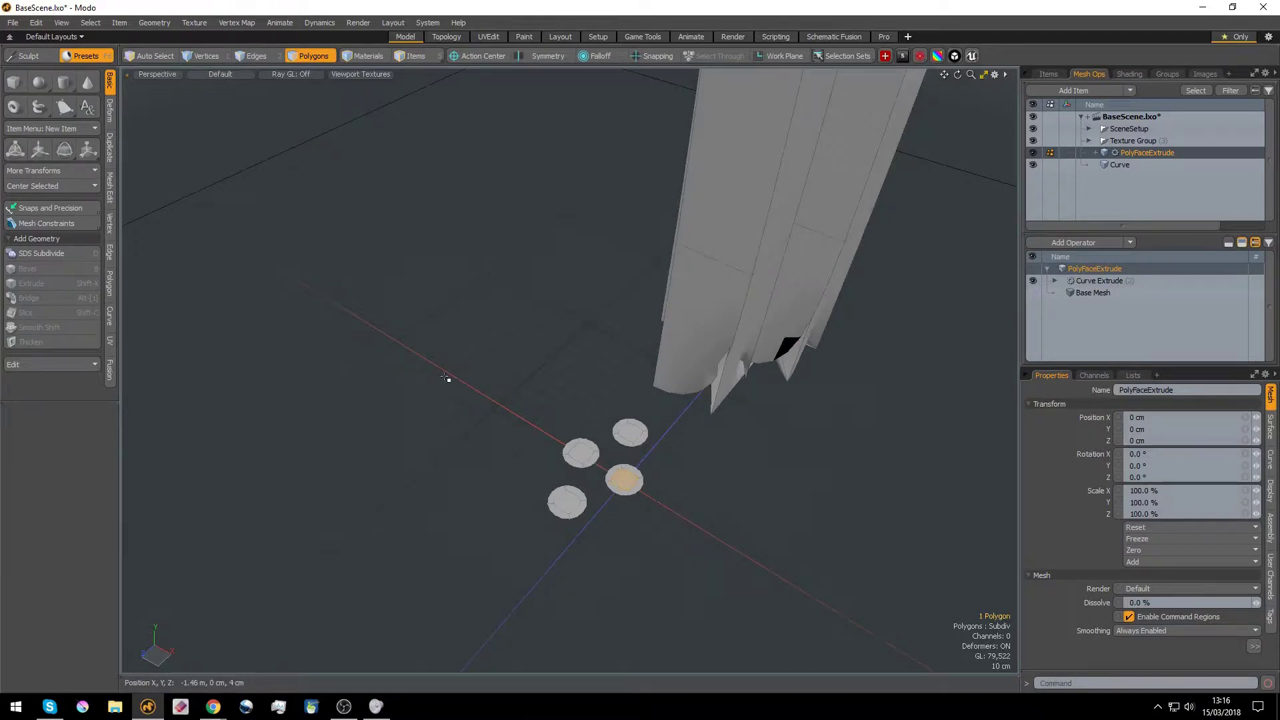
drag(446, 377, 681, 539)
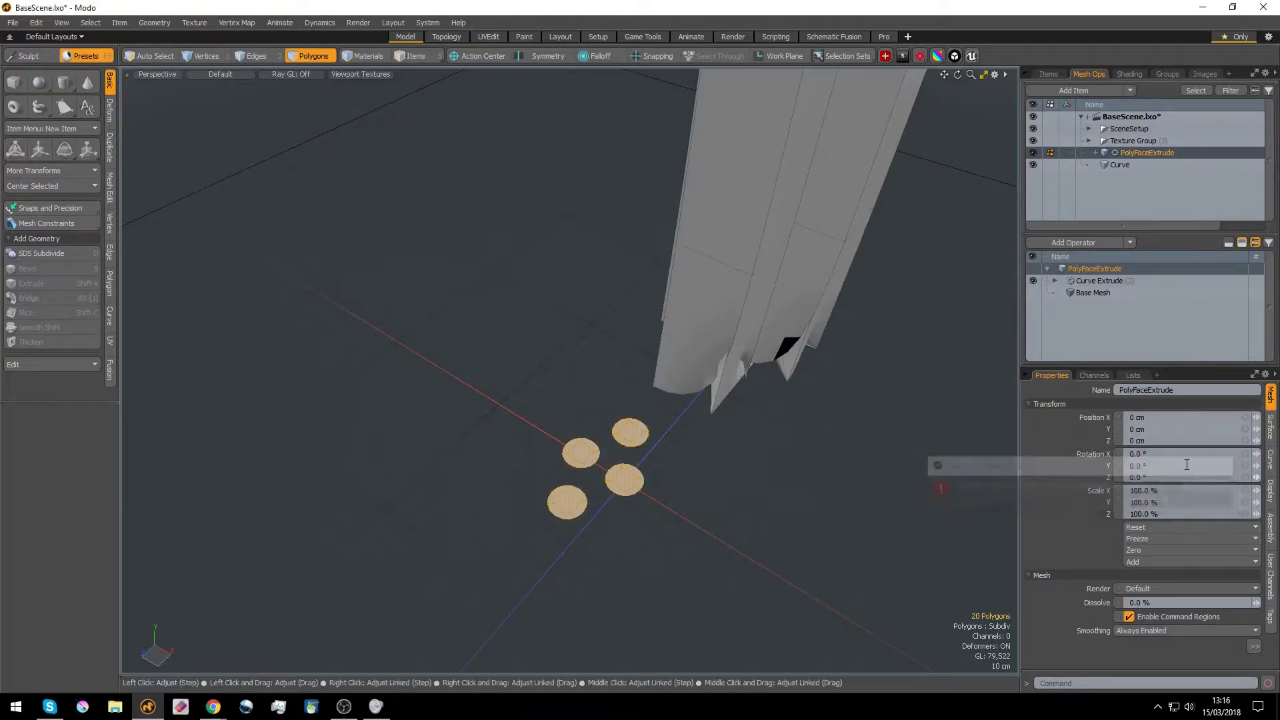
click(1106, 293)
key(Tab)
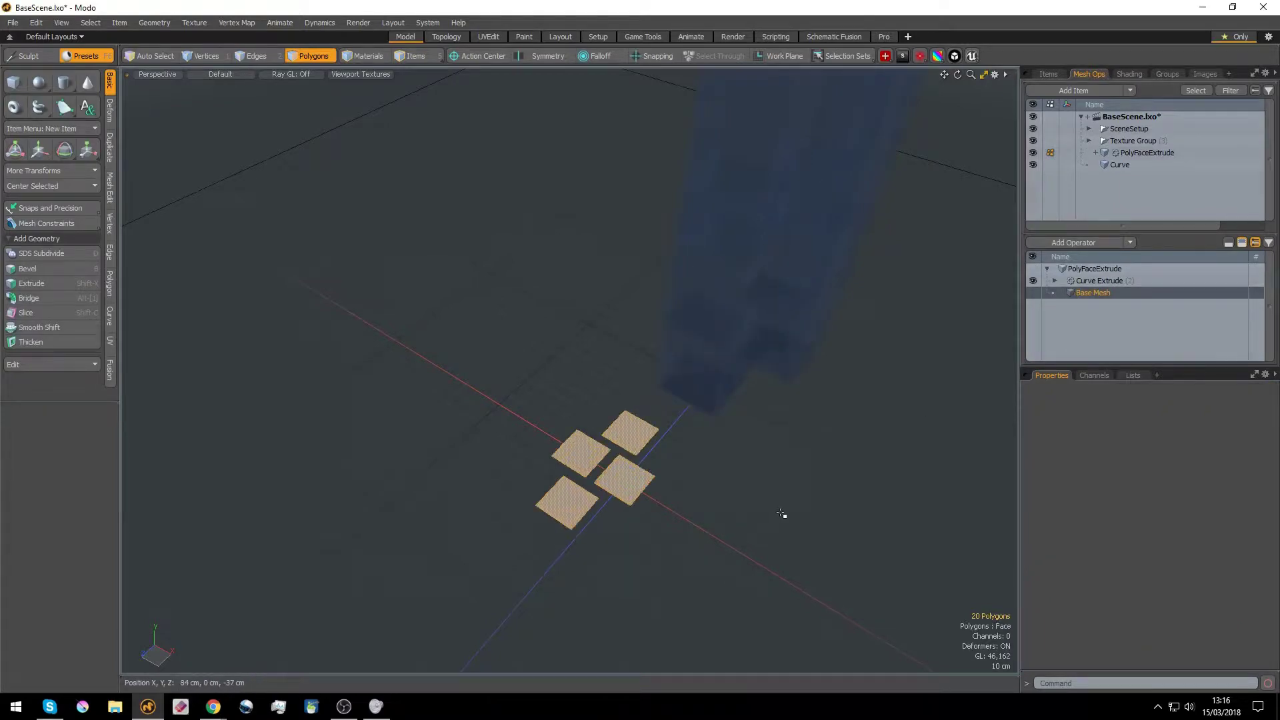
click(785, 515)
- Show the full PolyFaceExtrude result and examine the faceted extrusions and the four square profiles from several sides
scroll(803, 460, down, 3)
click(1130, 267)
alt+drag(567, 374, 867, 513)
scroll(743, 271, up, 3)
alt+right_drag(809, 504, 727, 366)
mouse_move(726, 367)
alt+mouse_down()
mouse_move(907, 515)
mouse_move(726, 383)
alt+mouse_up()
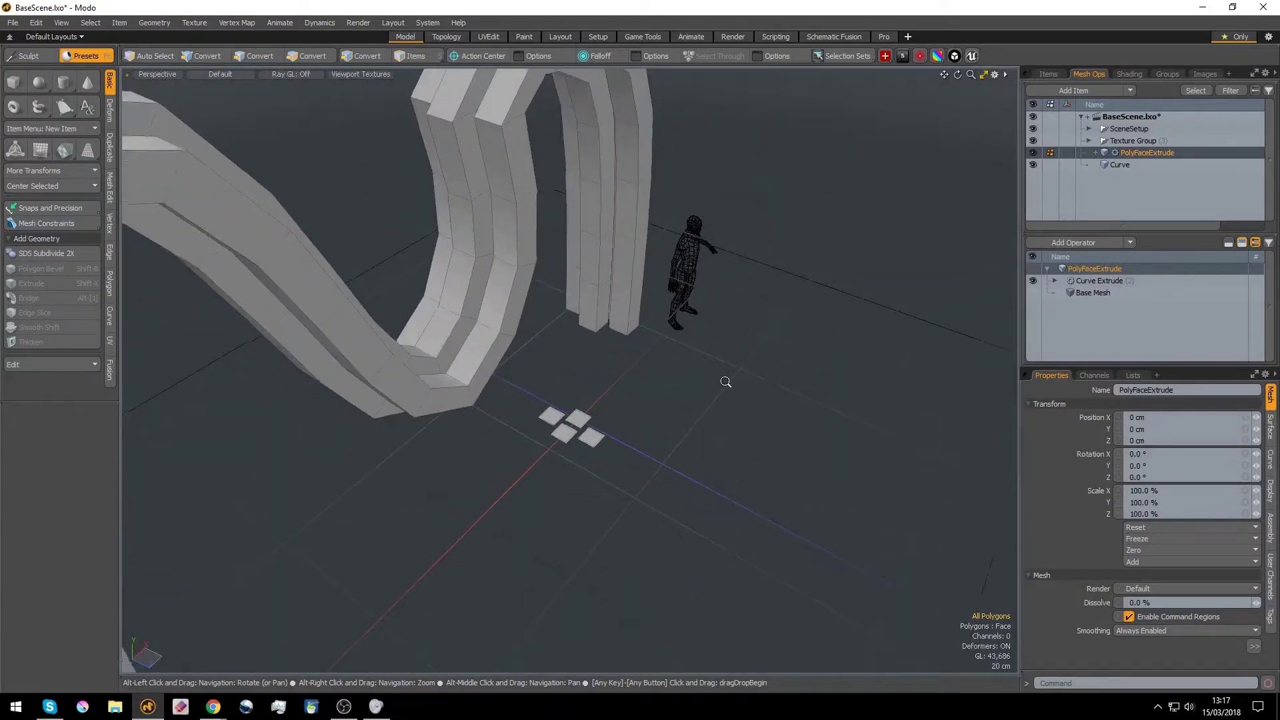
alt+right_drag(726, 383, 694, 260)
alt+drag(693, 260, 683, 330)
key(3)
scroll(732, 512, up, 3)
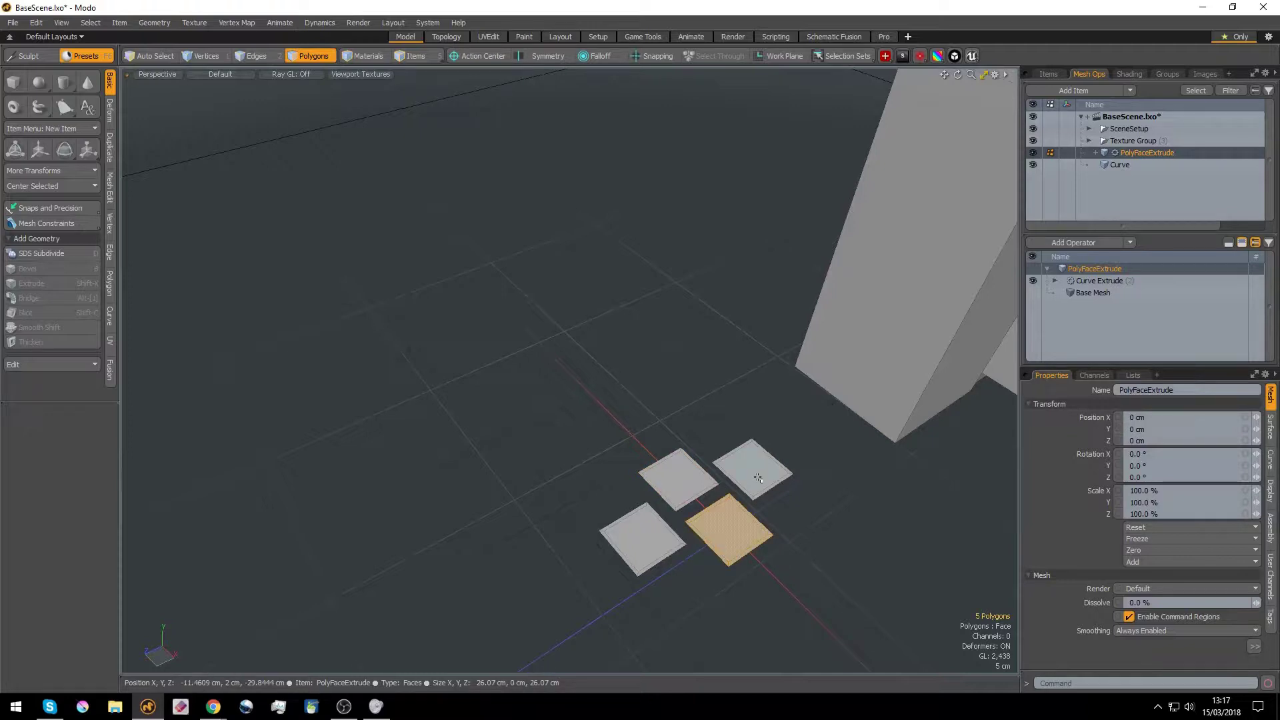
- Select all four square profiles on the Base Mesh and delete them
click(1096, 293)
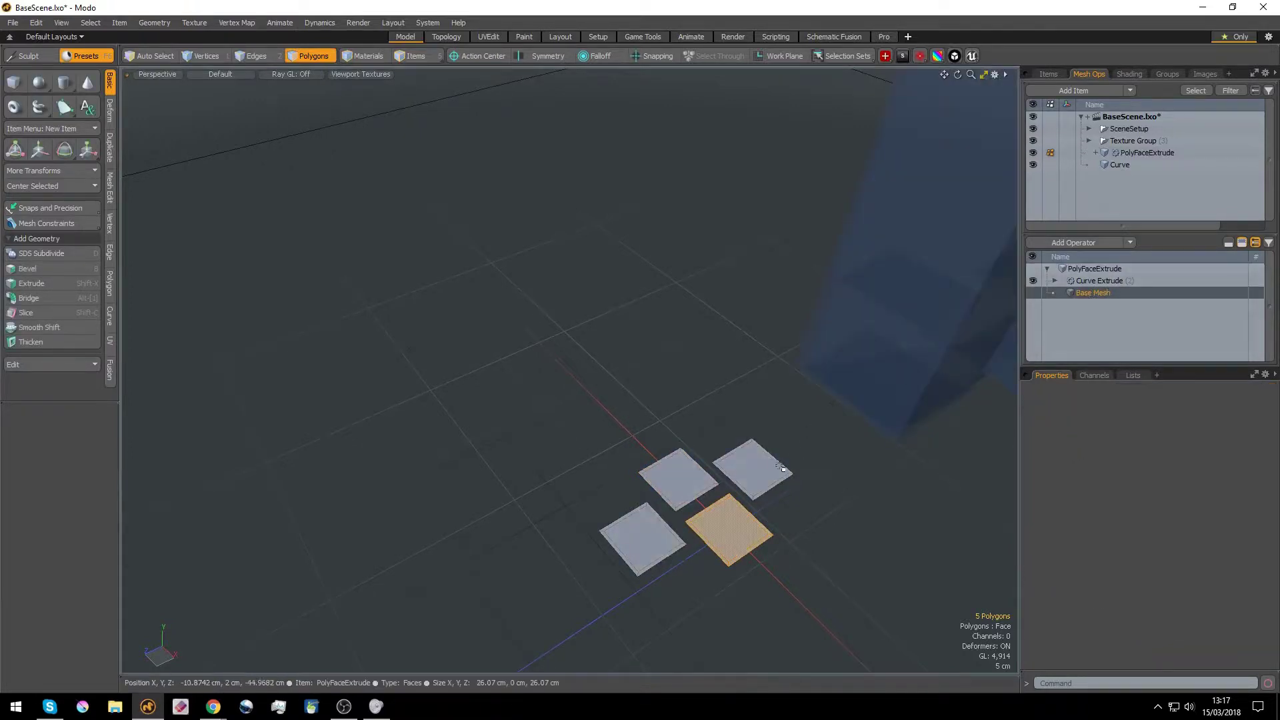
right_drag(527, 402, 919, 671)
key(Delete)
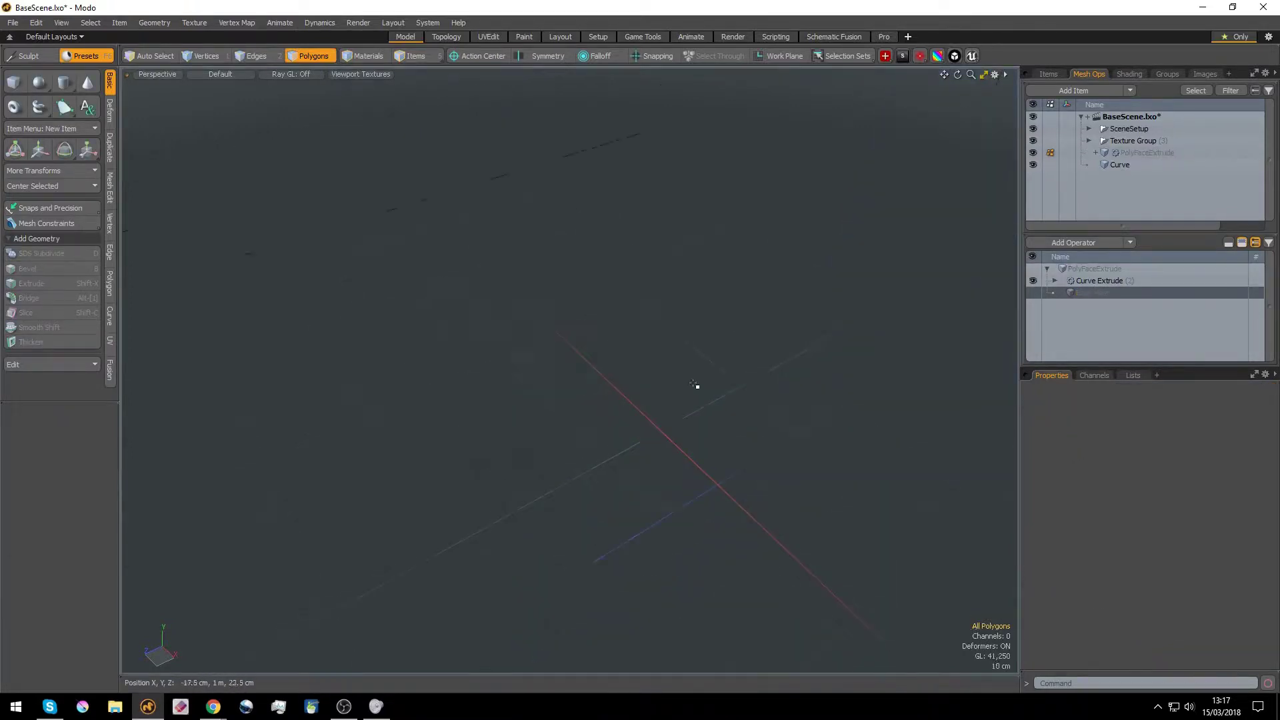
- Create a 24-sided cylinder about 31 cm in diameter and length on the Z axis as a new profile in the Base Mesh
scroll(694, 384, down, 3)
alt+drag(620, 425, 670, 377)
click(65, 82)
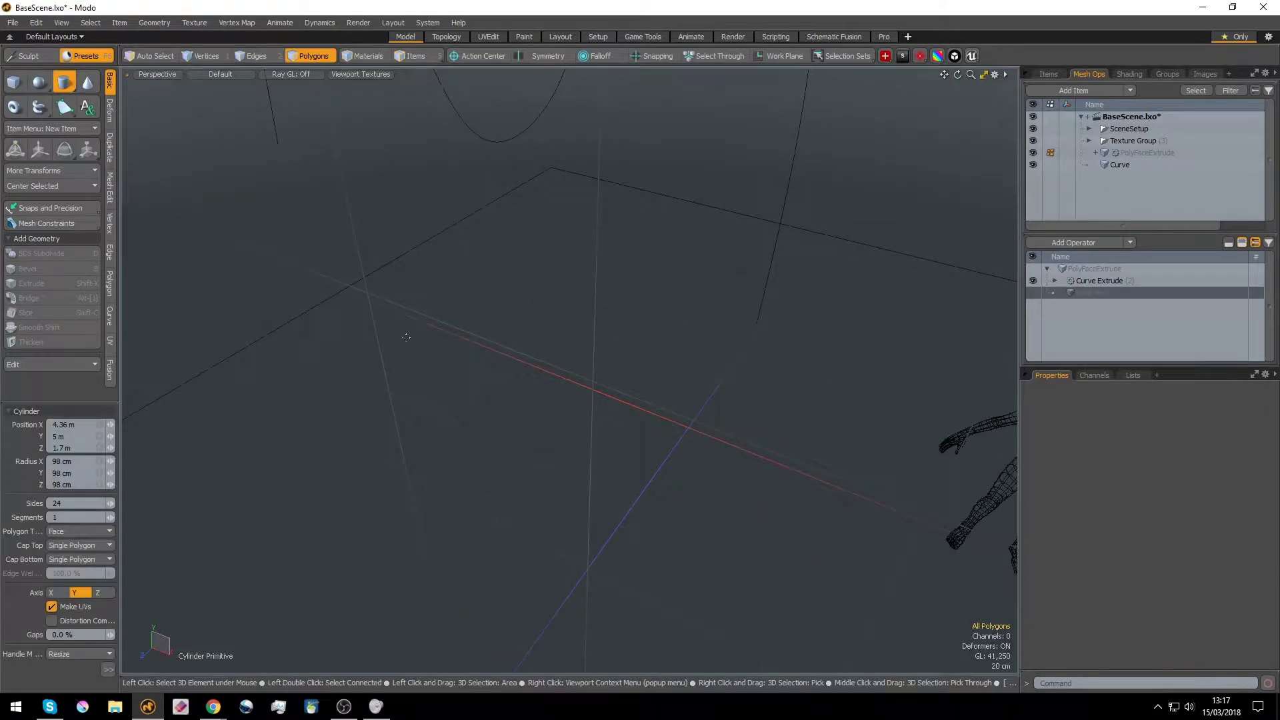
key(ctrl)
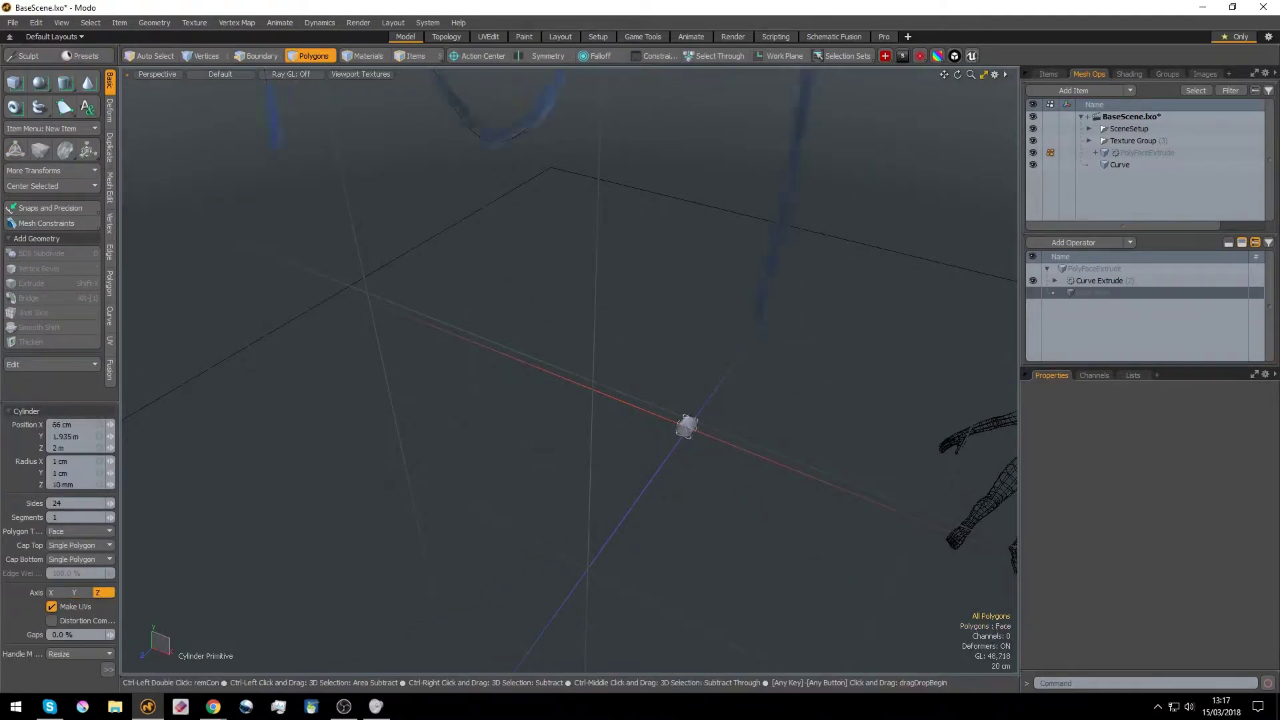
ctrl+drag(688, 427, 523, 323)
key(q)
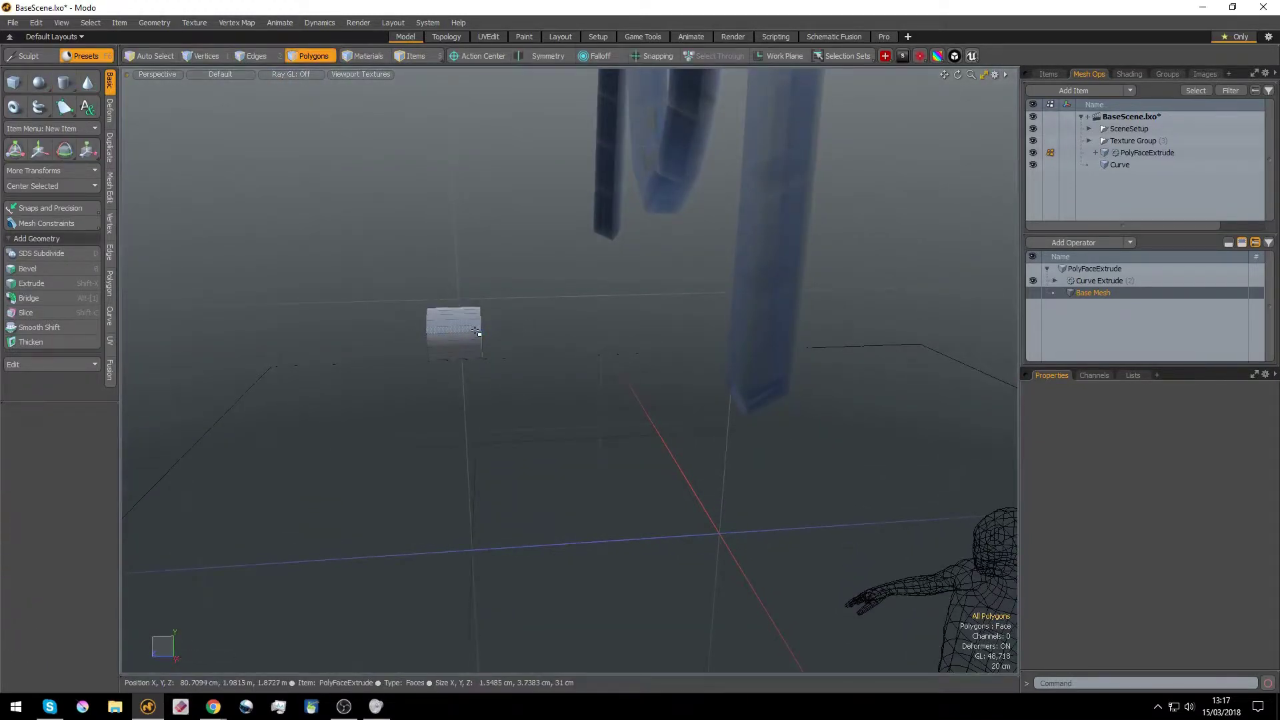
- Rotate the whole cylinder upright and delete all its polygons except one flat end cap
double_click(477, 331)
key(e)
ctrl+drag(541, 313, 551, 254)
key(space)
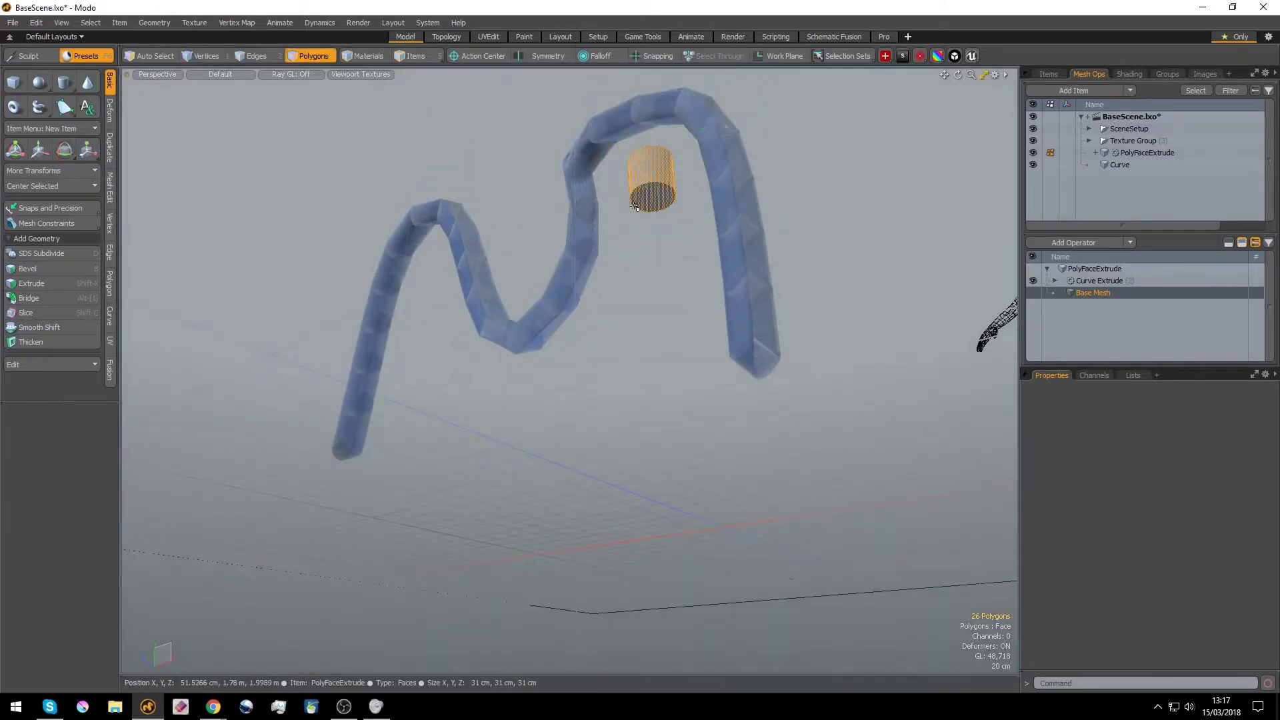
alt+drag(712, 211, 641, 408)
key(Delete)
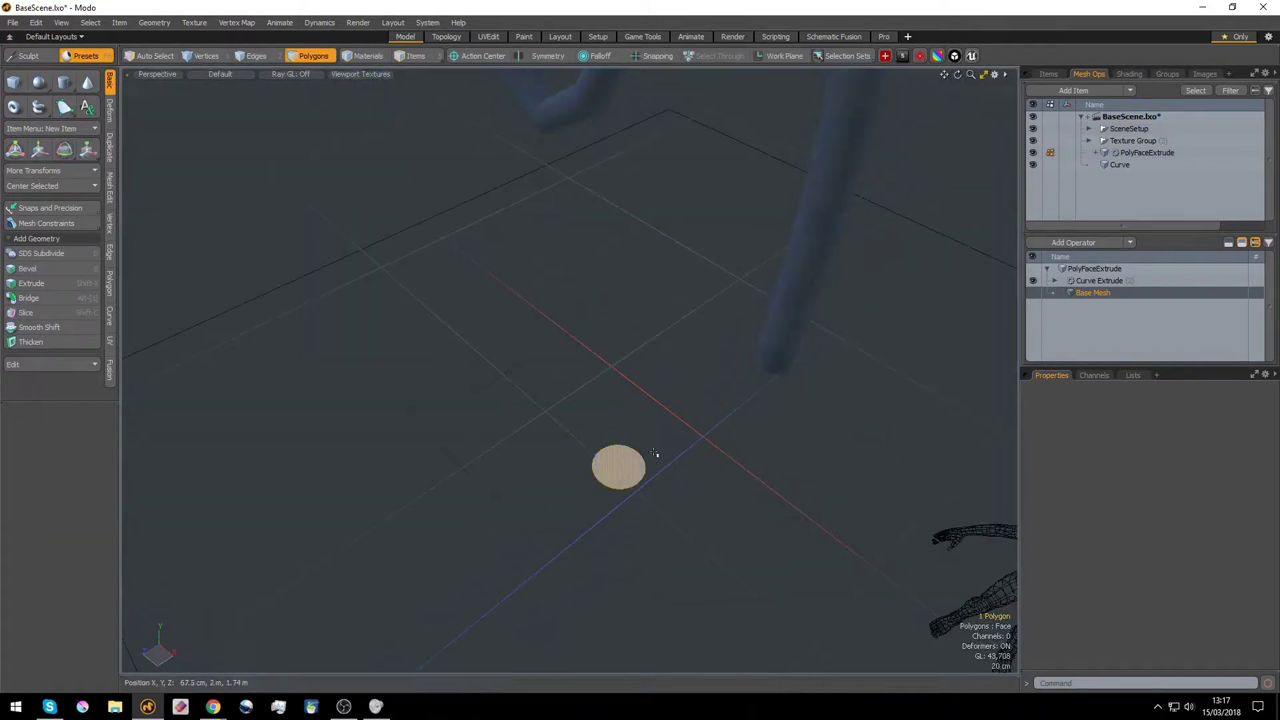
- Lower the disc about 1.73 m to the ground plane, move it along Z onto the X axis line, and clear the selection
alt+drag(655, 454, 507, 300)
key(w)
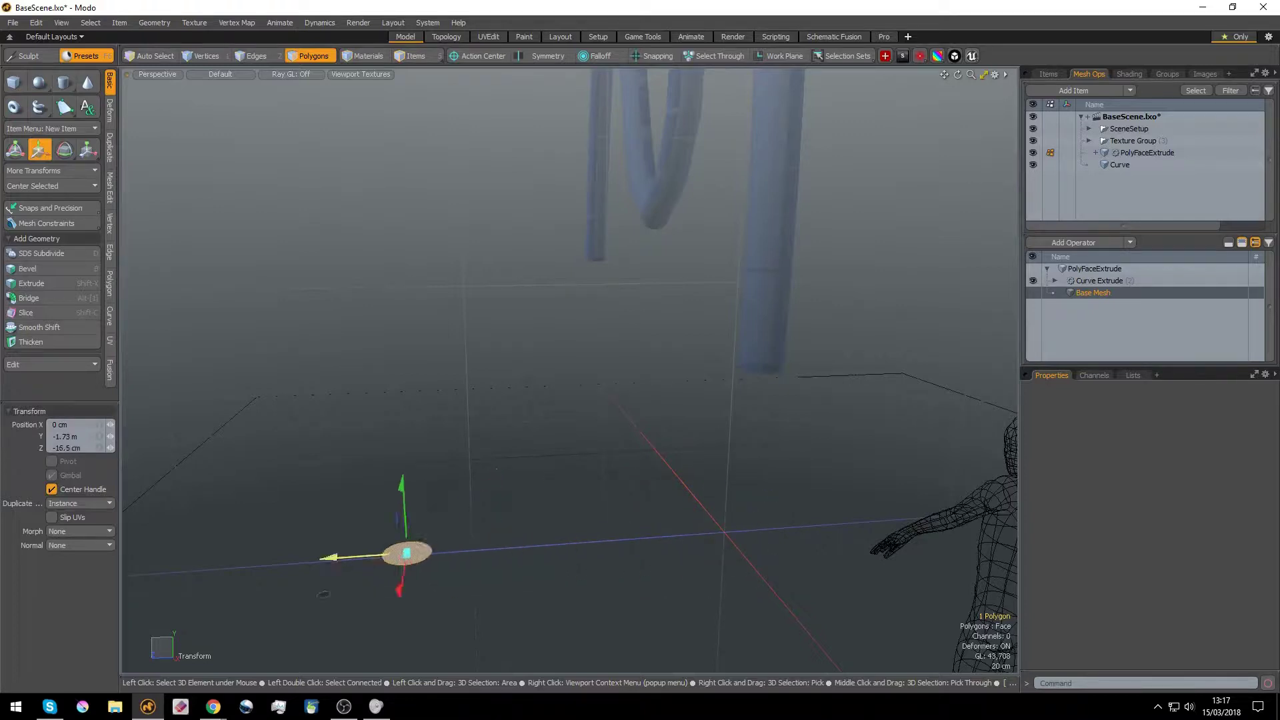
key(e)
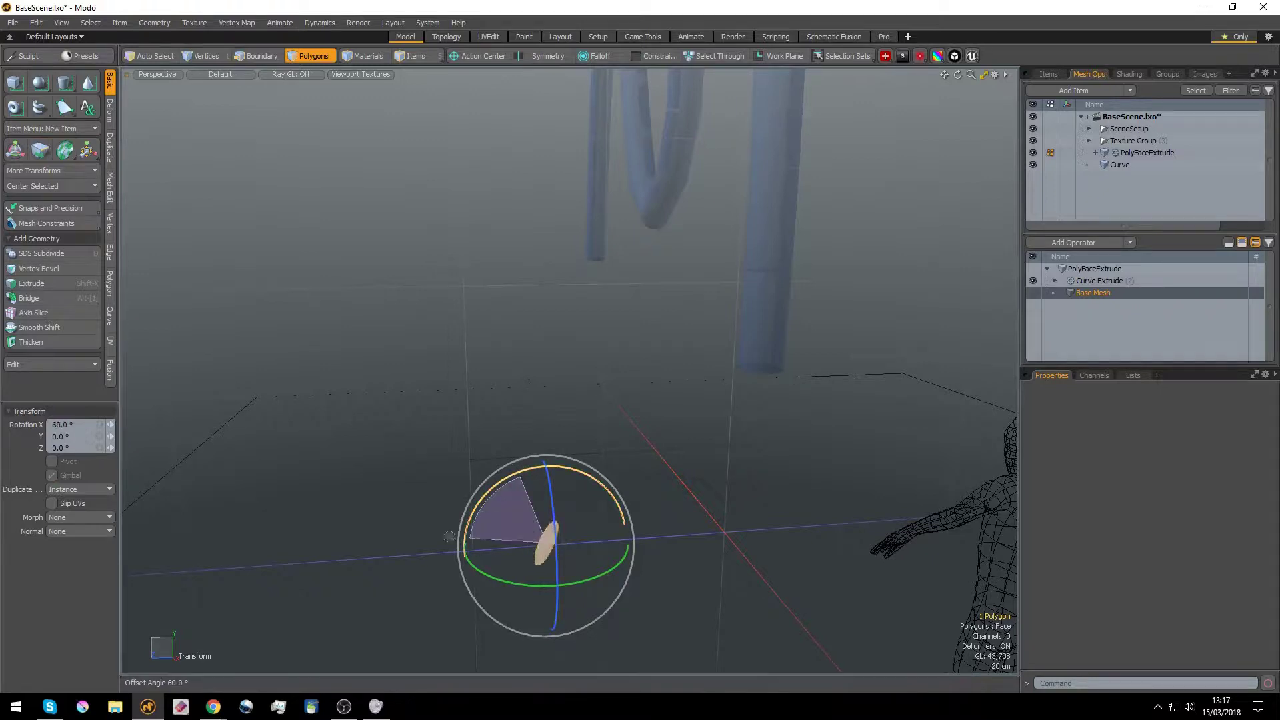
drag(449, 537, 581, 490)
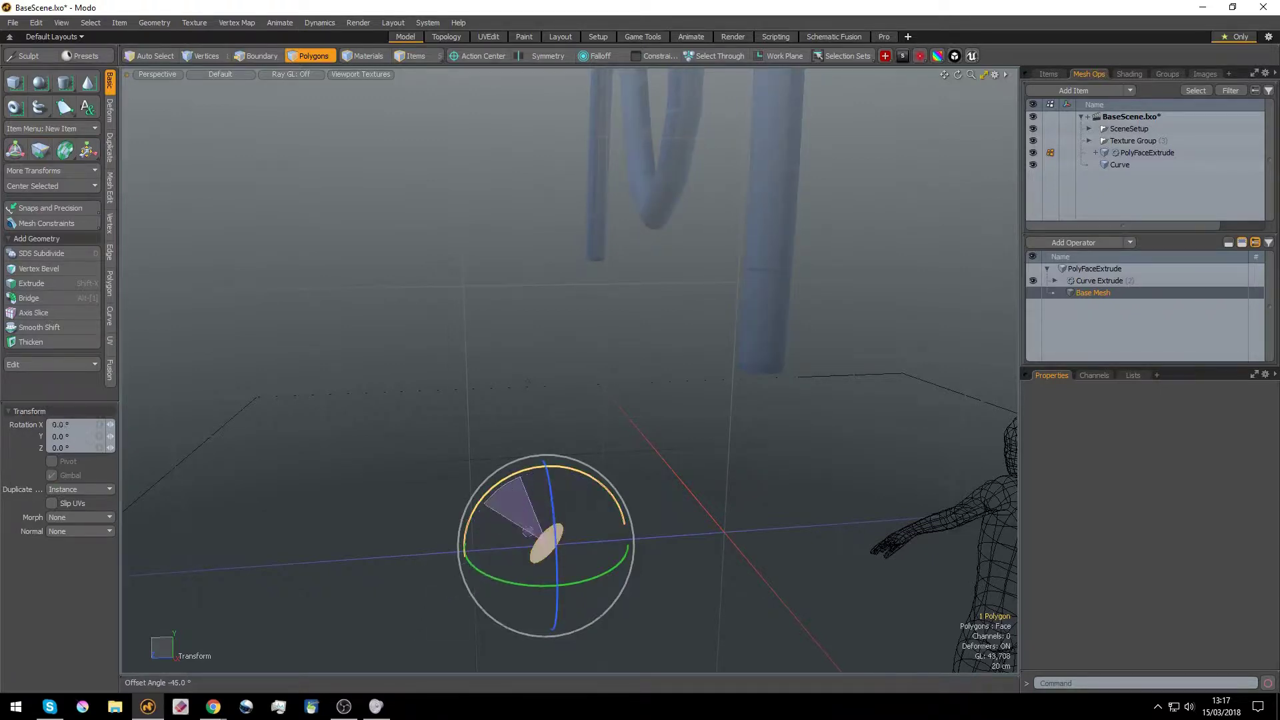
key(w)
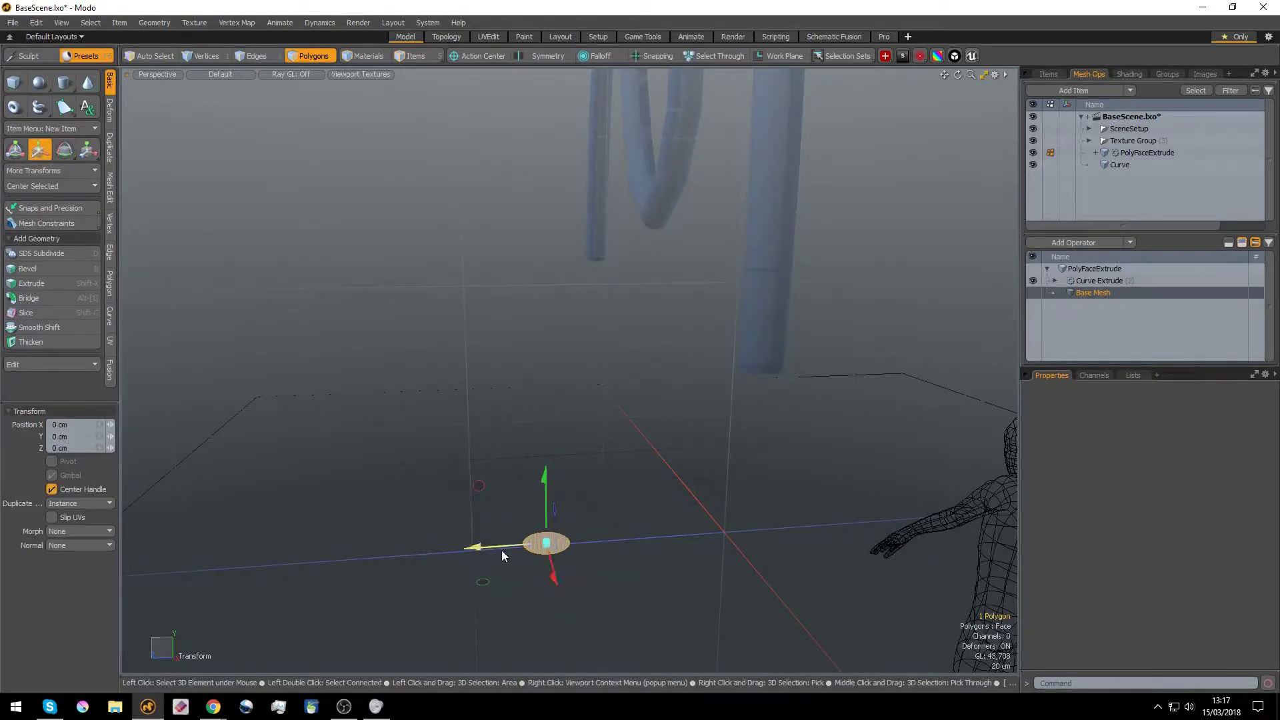
drag(501, 550, 698, 536)
key(space)
click(514, 472)
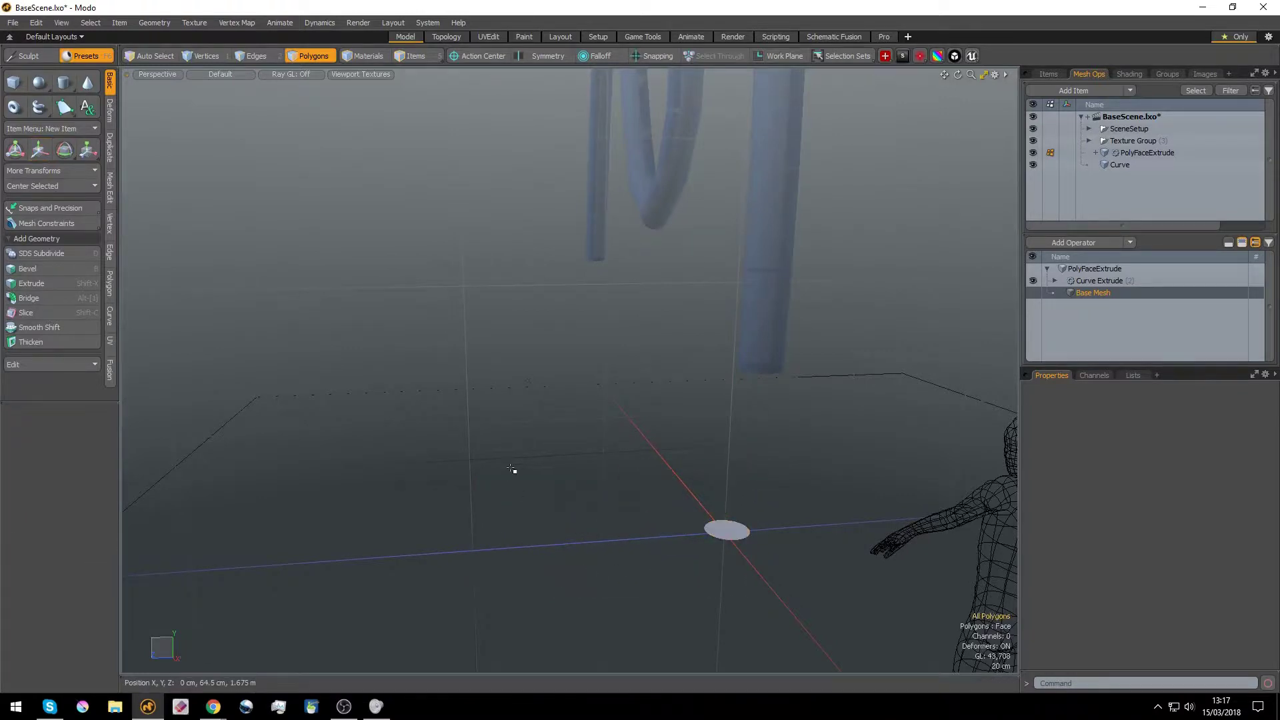
- Move the disc about -73.5 cm in X to the scene origin and clear the selection
alt+drag(514, 472, 660, 566)
alt+shift+drag(624, 407, 615, 584)
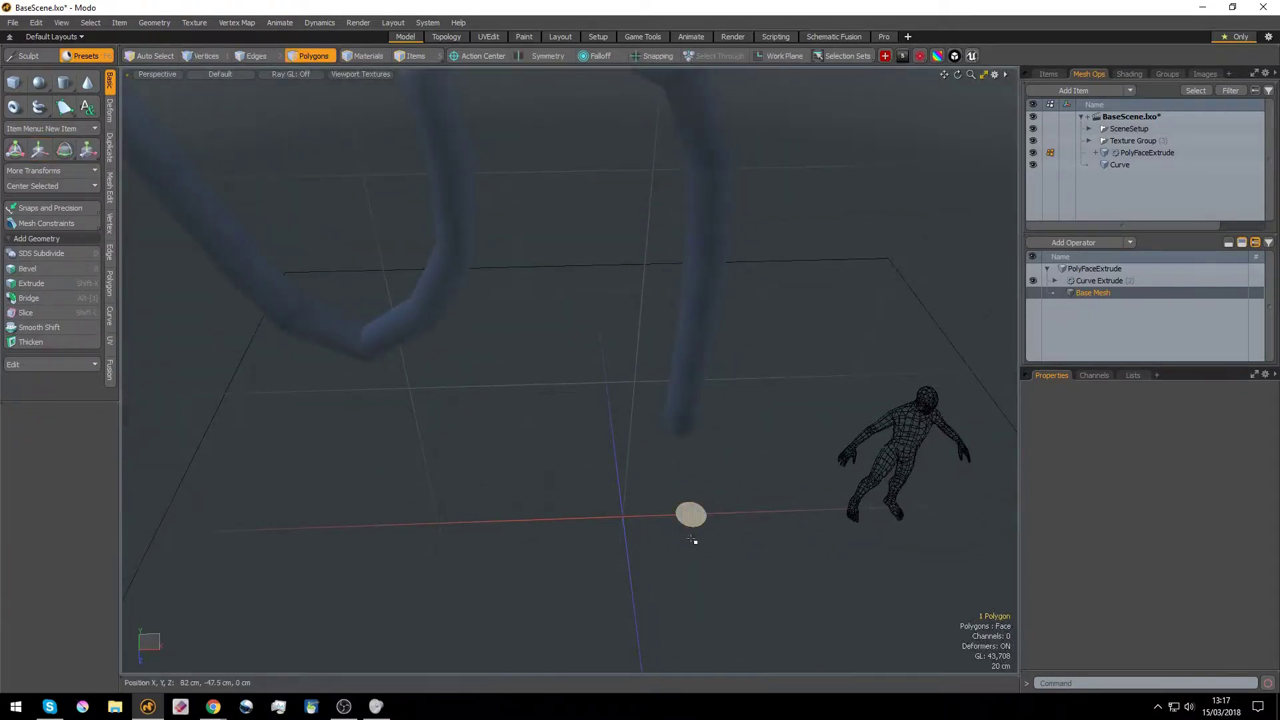
key(w)
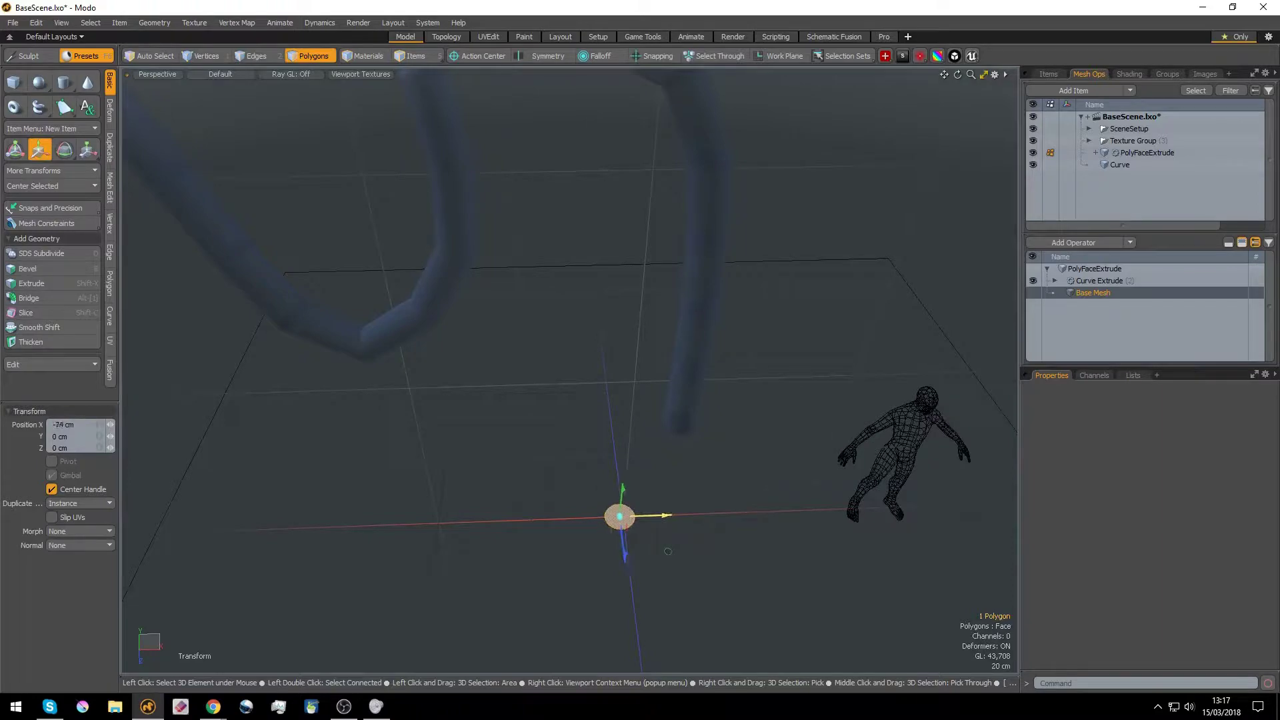
scroll(657, 518, down, 5)
drag(657, 518, 617, 454)
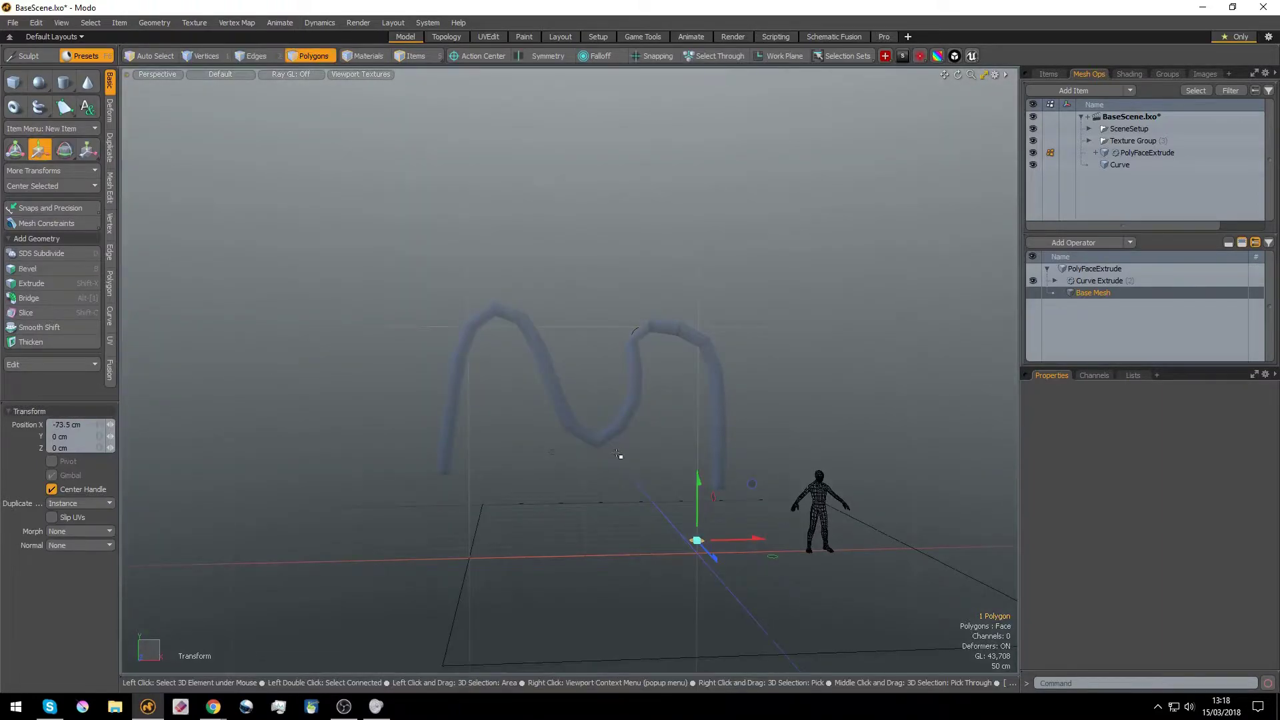
key(space)
click(618, 453)
- Open the Curve Extrude's path segment generator settings and set Steps to 90
click(1130, 283)
alt+drag(630, 393, 797, 389)
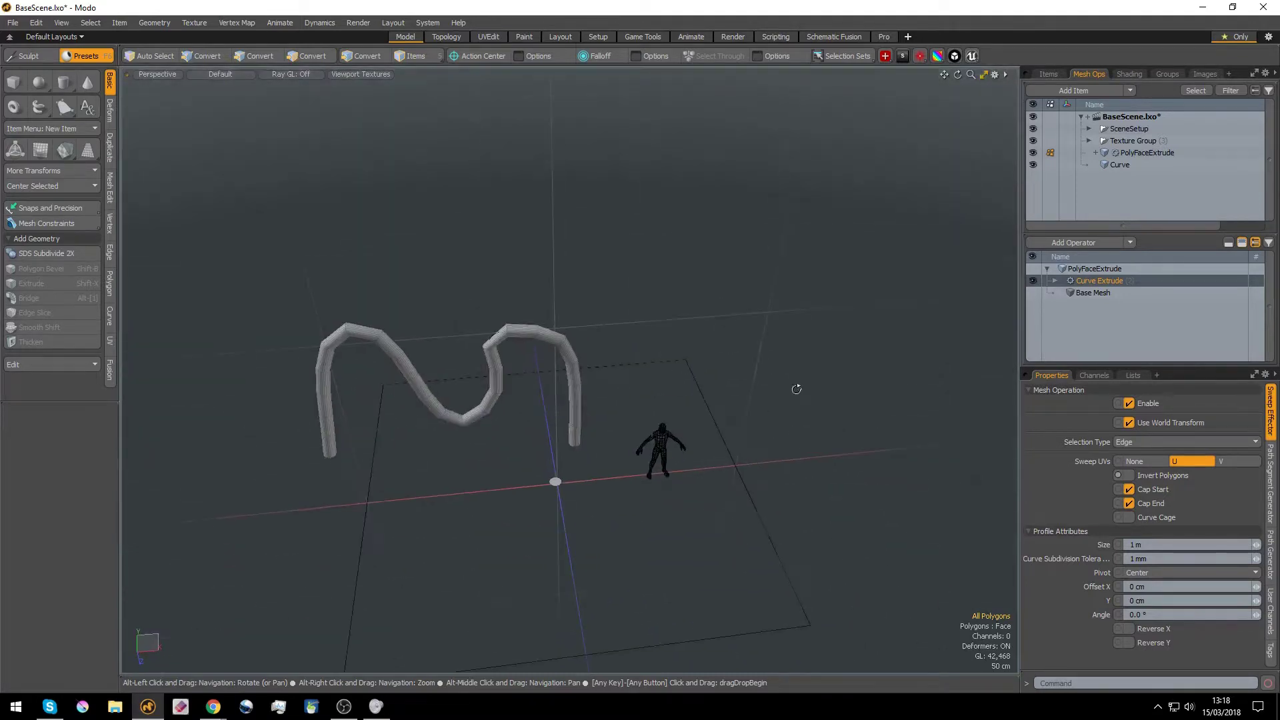
click(1273, 466)
alt+drag(662, 448, 613, 347)
alt+scroll(563, 387, up, 3)
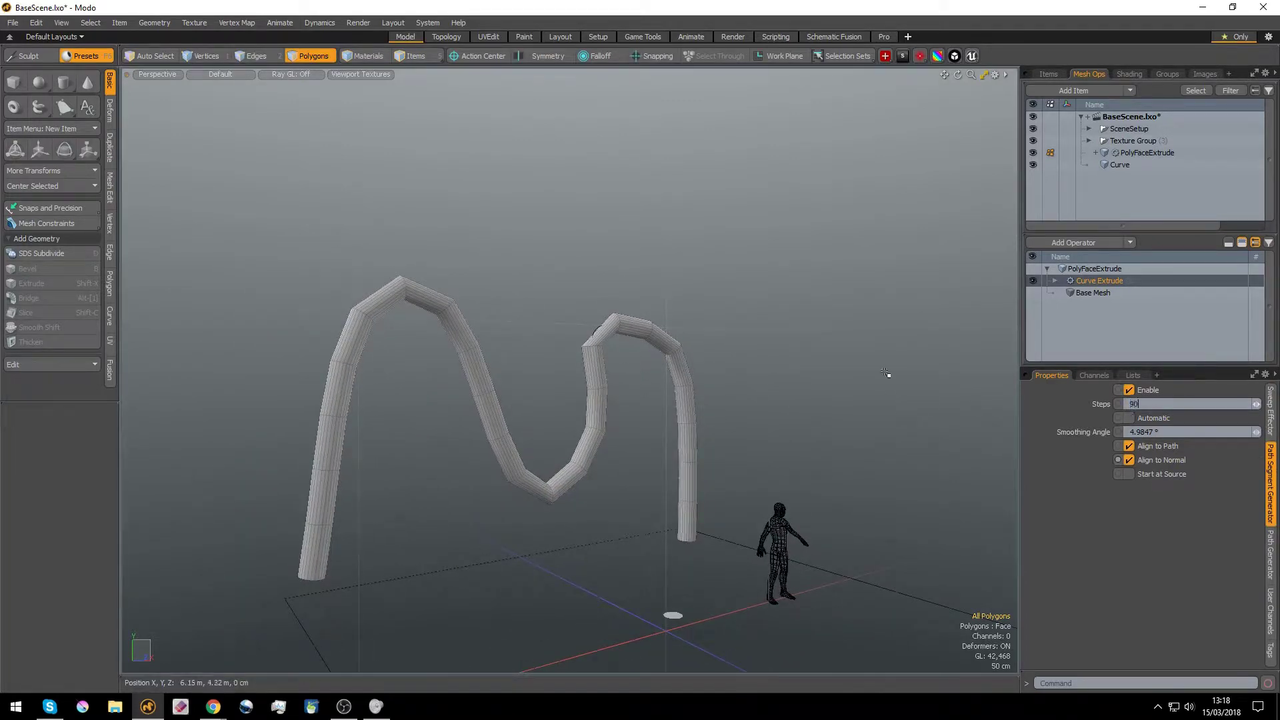
- Enable Automatic steps for the path segments and inspect the tube's bends up close
alt+drag(757, 372, 713, 430)
alt+scroll(714, 430, down, 2)
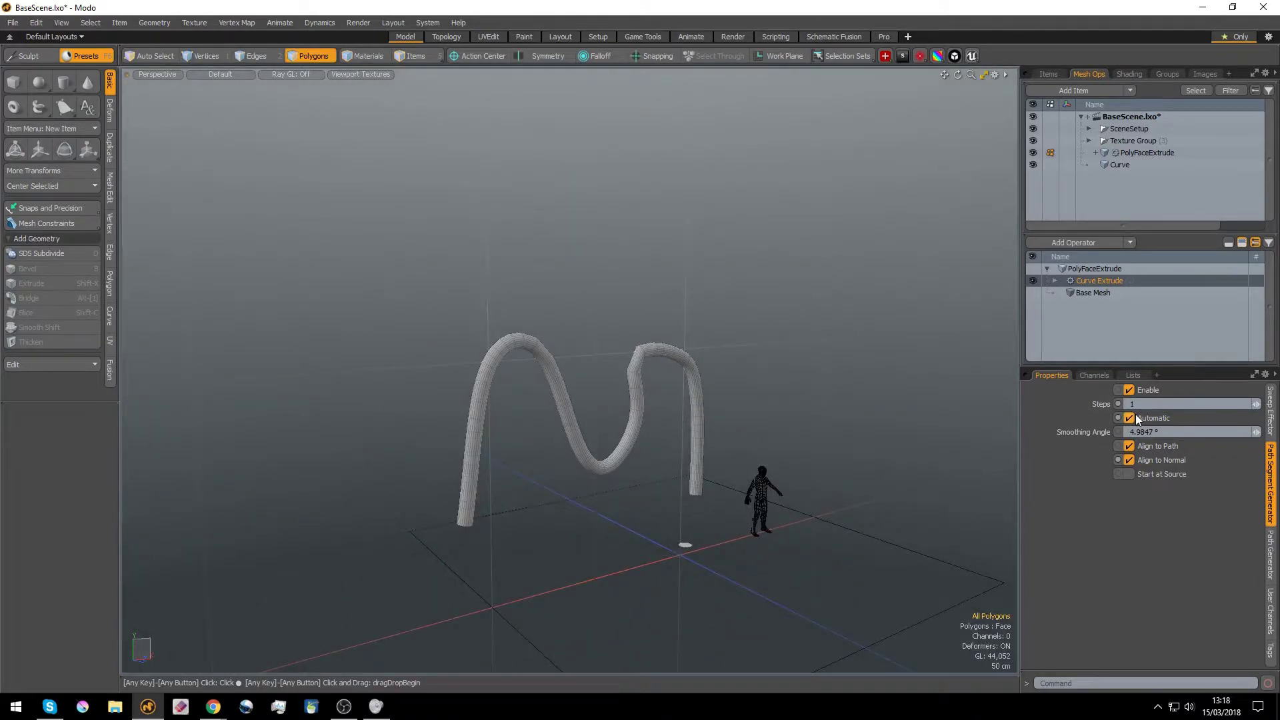
alt+drag(794, 409, 726, 381)
alt+scroll(661, 399, up, 6)
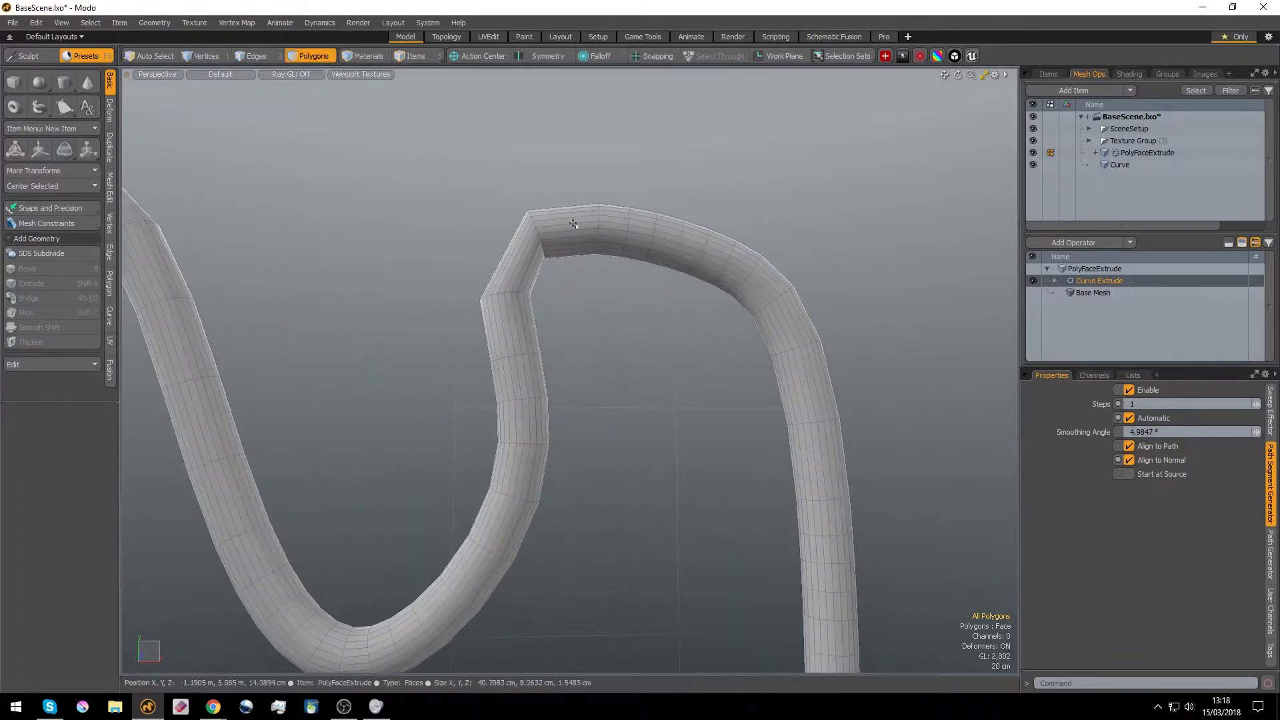
scroll(800, 347, down, 3)
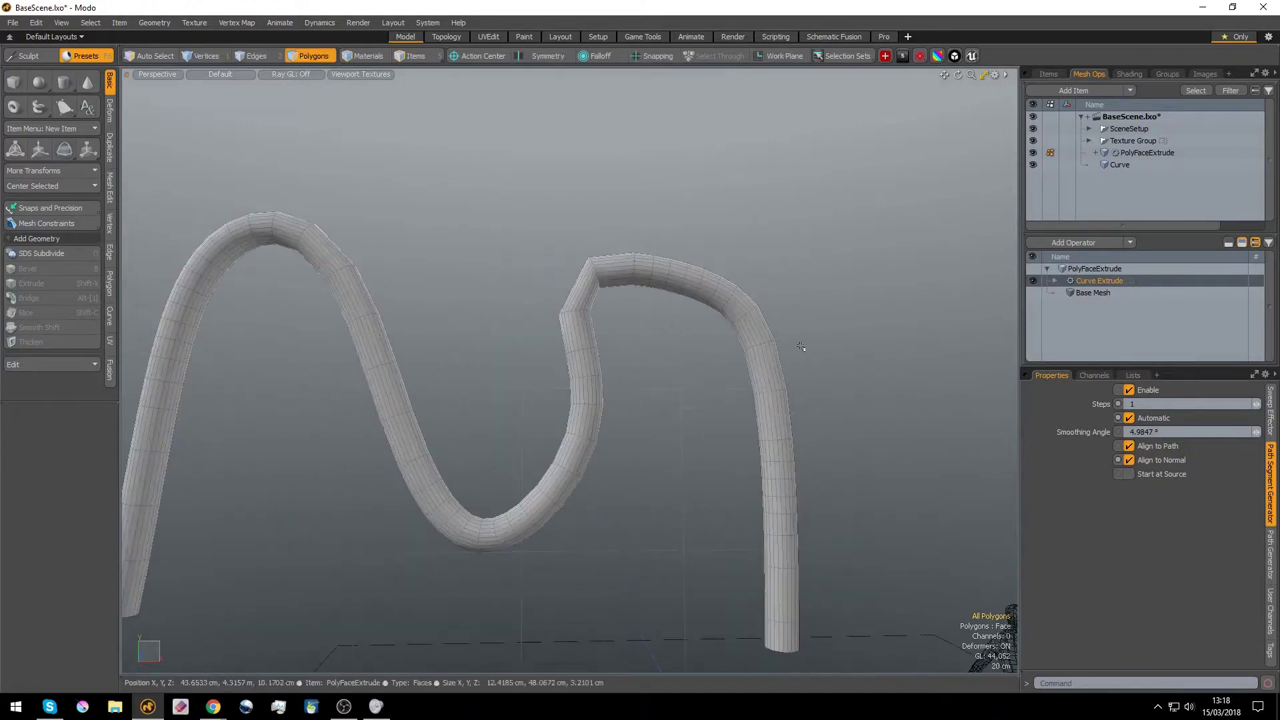
- Disable Automatic and set the path segment Steps to 24
click(1129, 419)
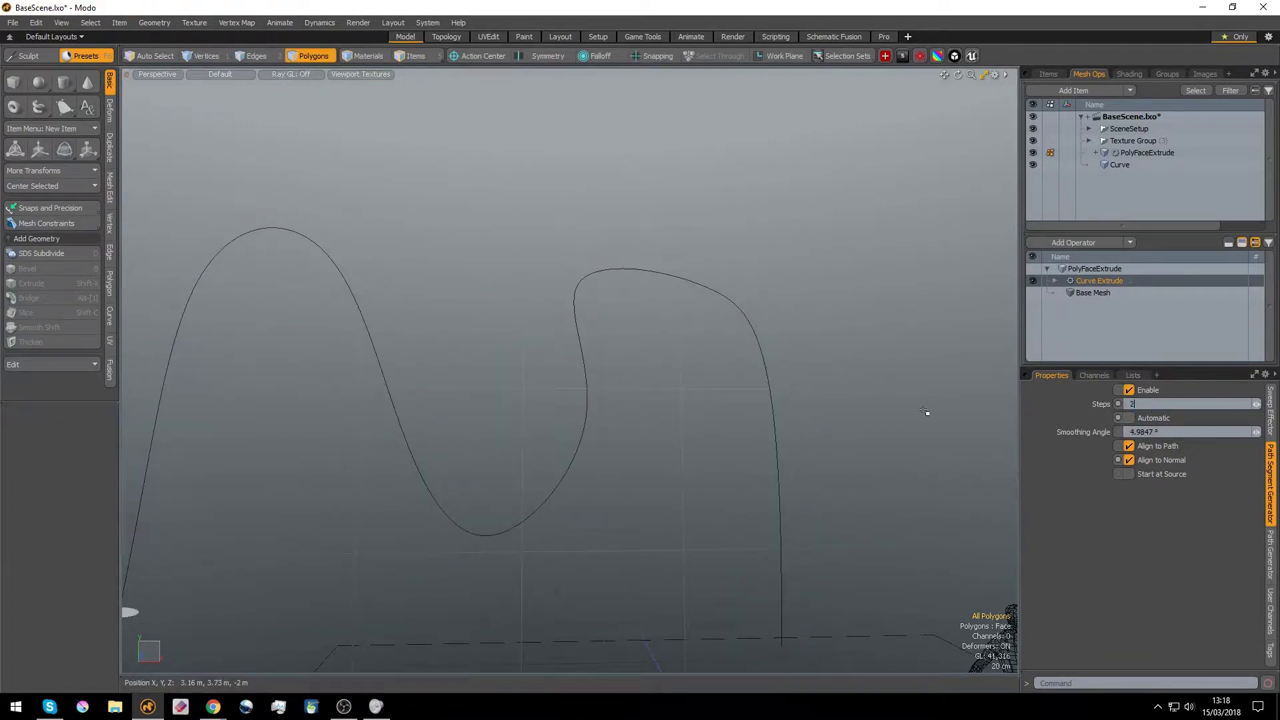
text(24)
key(Return)
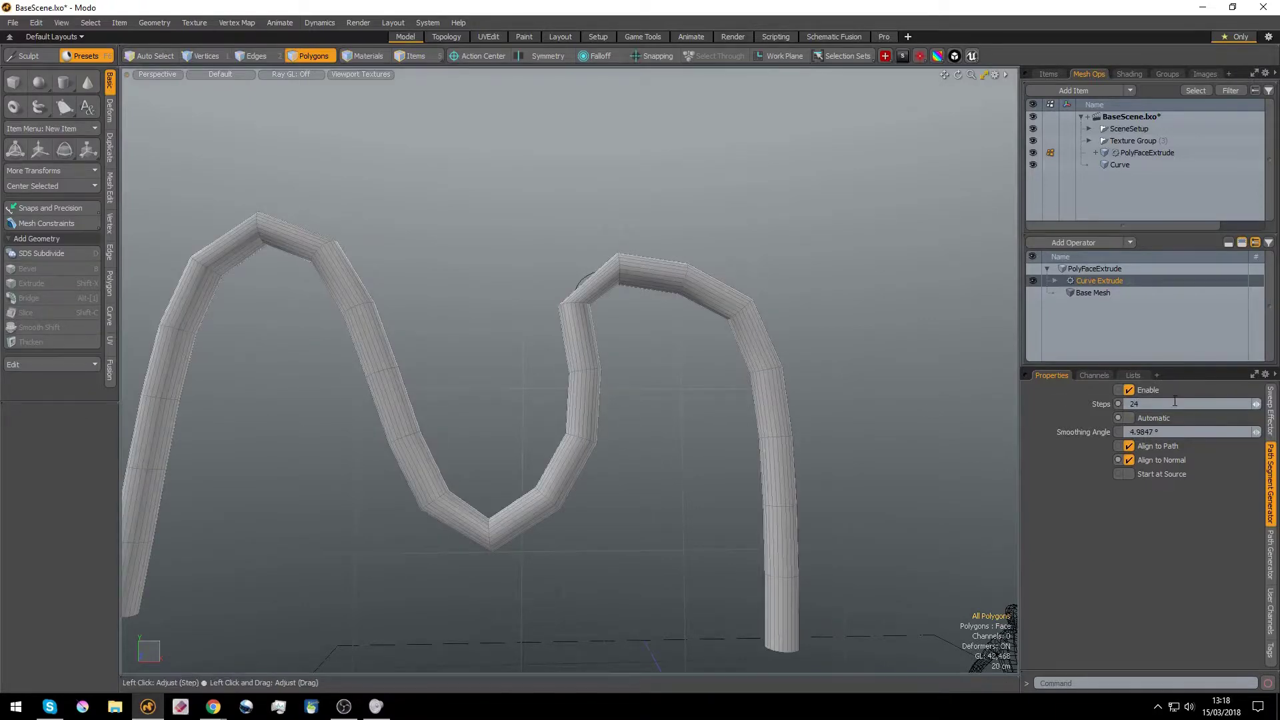
- Toggle Automatic steps on and off to compare the tube's segmentation, leaving Automatic enabled
click(1144, 418)
click(1144, 419)
click(1144, 419)
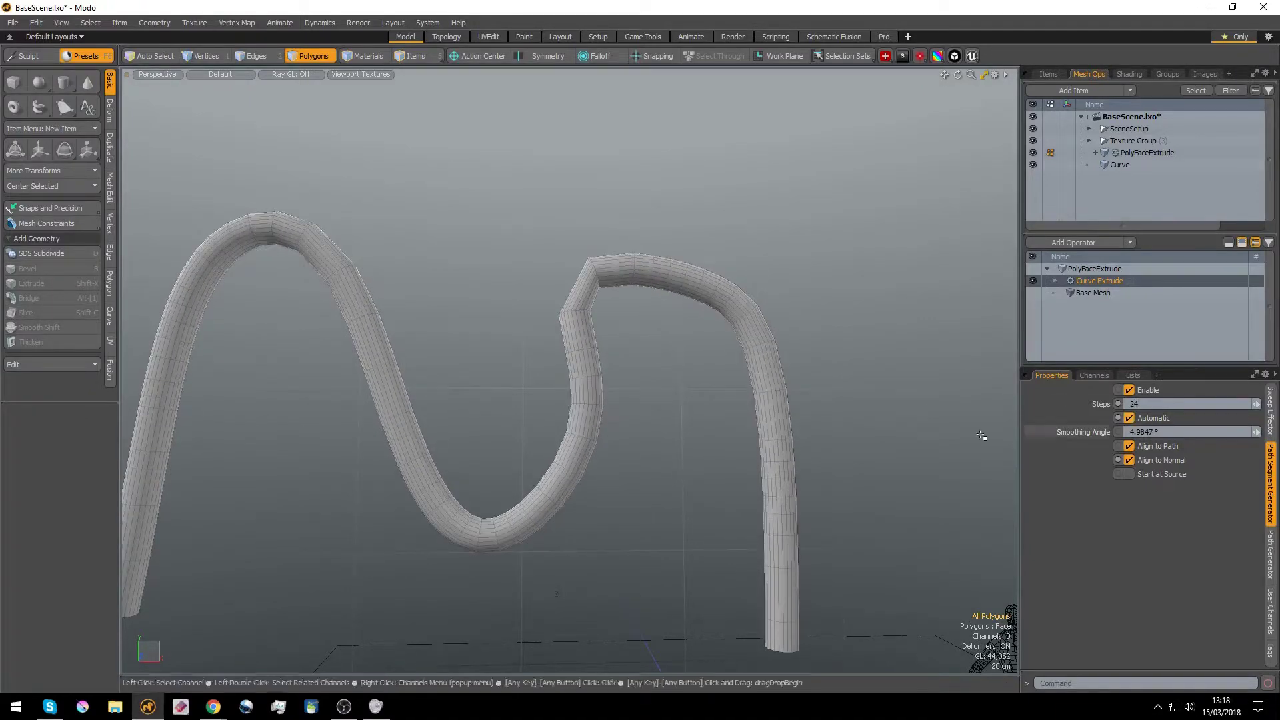
alt+drag(983, 438, 798, 454)
alt+right_drag(797, 454, 744, 409)
alt+drag(745, 408, 549, 464)
click(1151, 420)
alt+shift+drag(893, 467, 897, 386)
click(1175, 414)
alt+drag(807, 384, 754, 374)
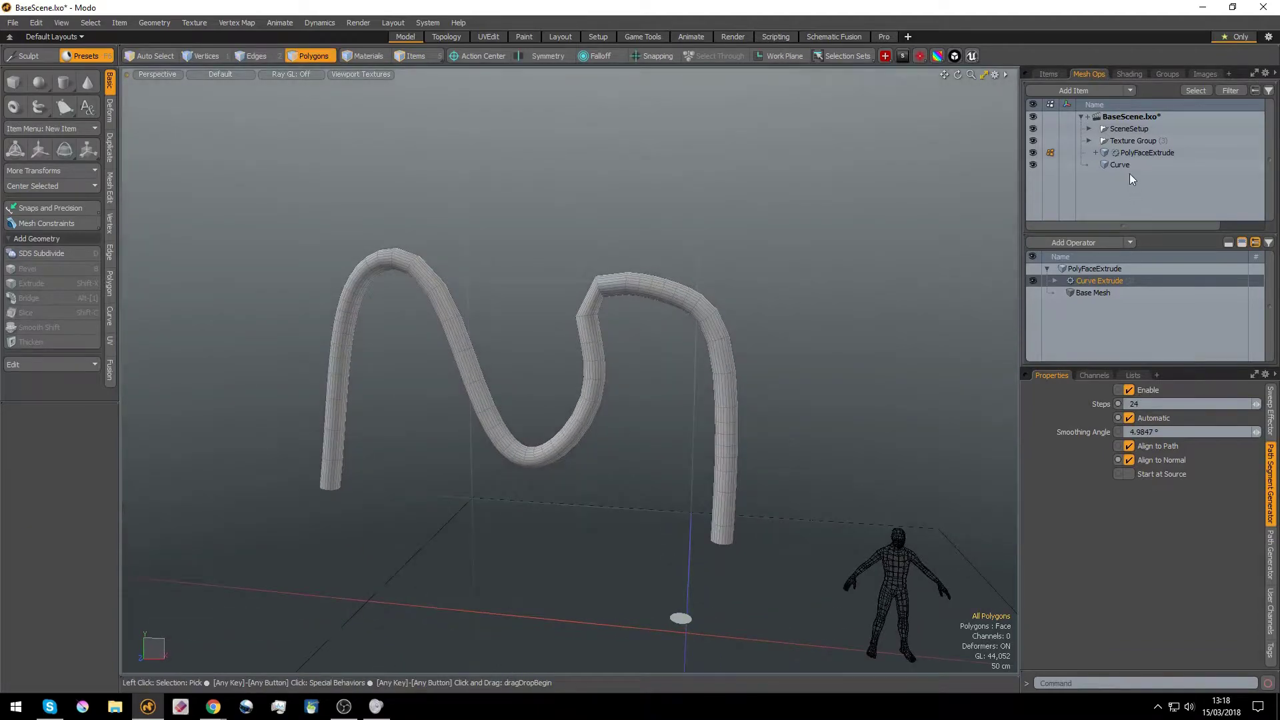
- Make the Curve item active and select its B-spline polygon running through the tube
click(1127, 164)
alt+drag(654, 397, 687, 447)
key(2)
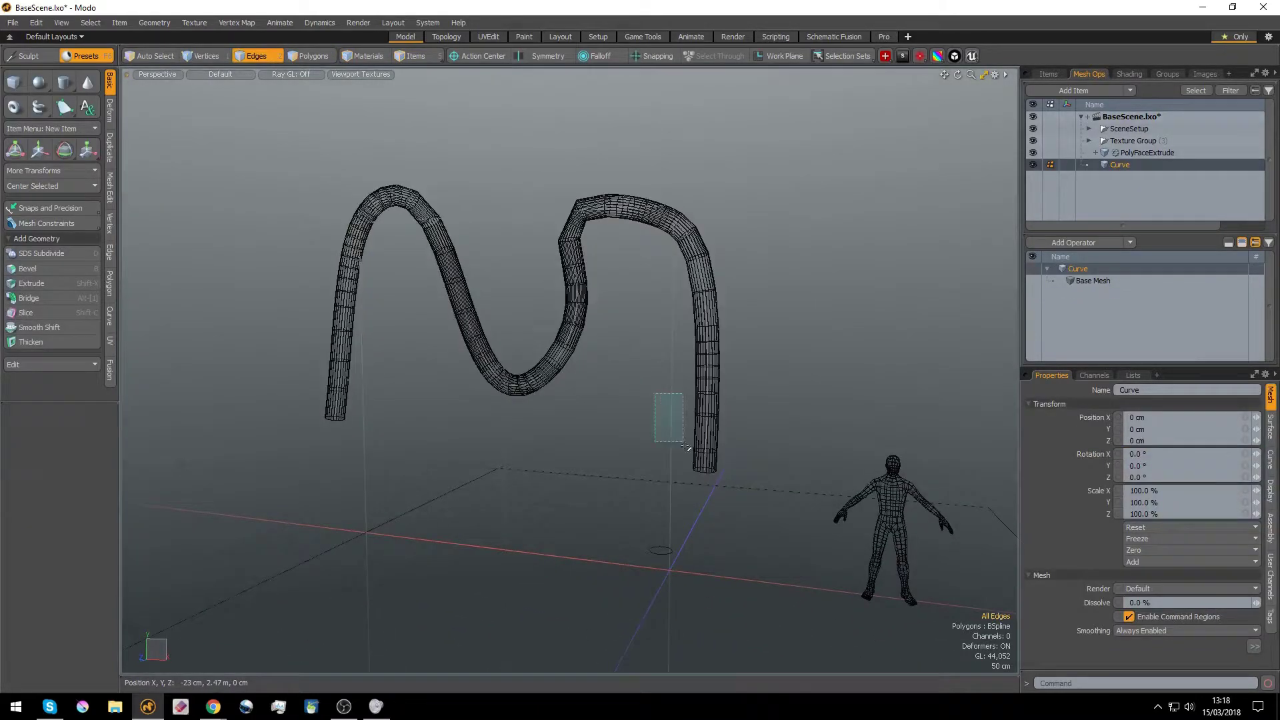
scroll(822, 465, down, 3)
scroll(734, 434, up, 5)
key(3)
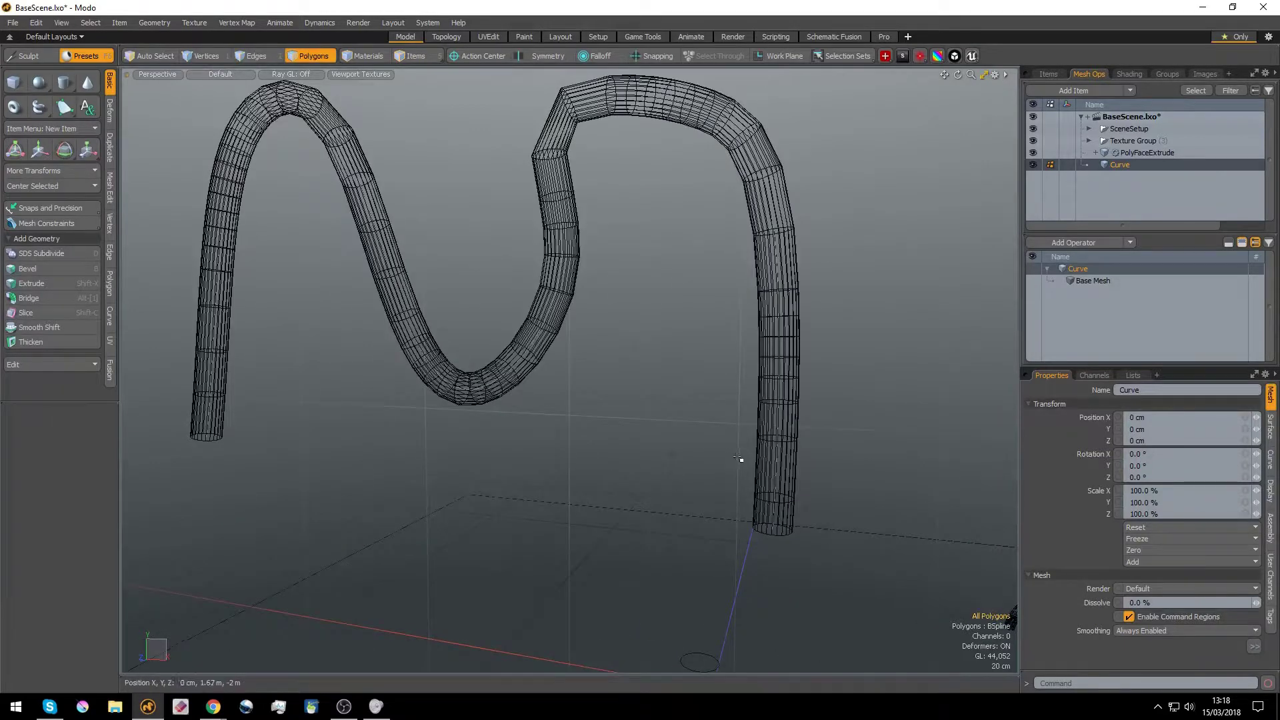
alt+drag(779, 499, 742, 474)
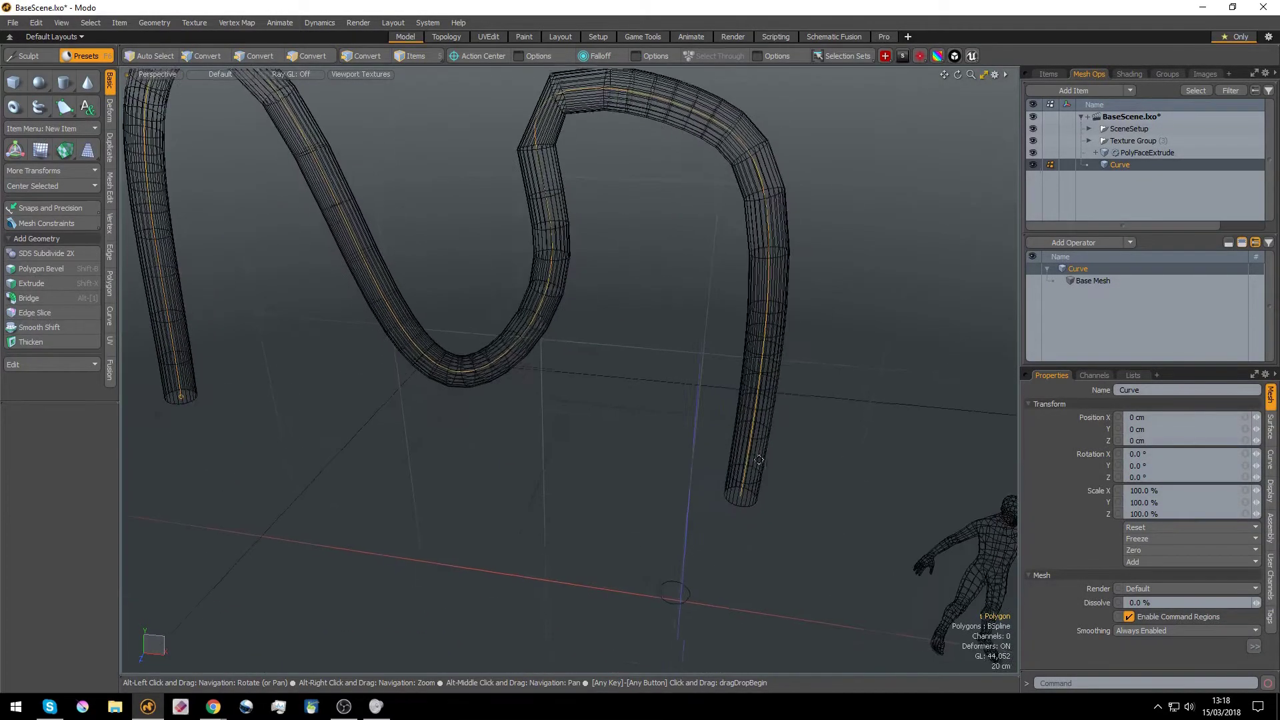
- Edit the curve with the B-Spline tool, moving its end point nearest the figure to about X 1.85 m, Y 3.08 m
scroll(743, 474, down, 4)
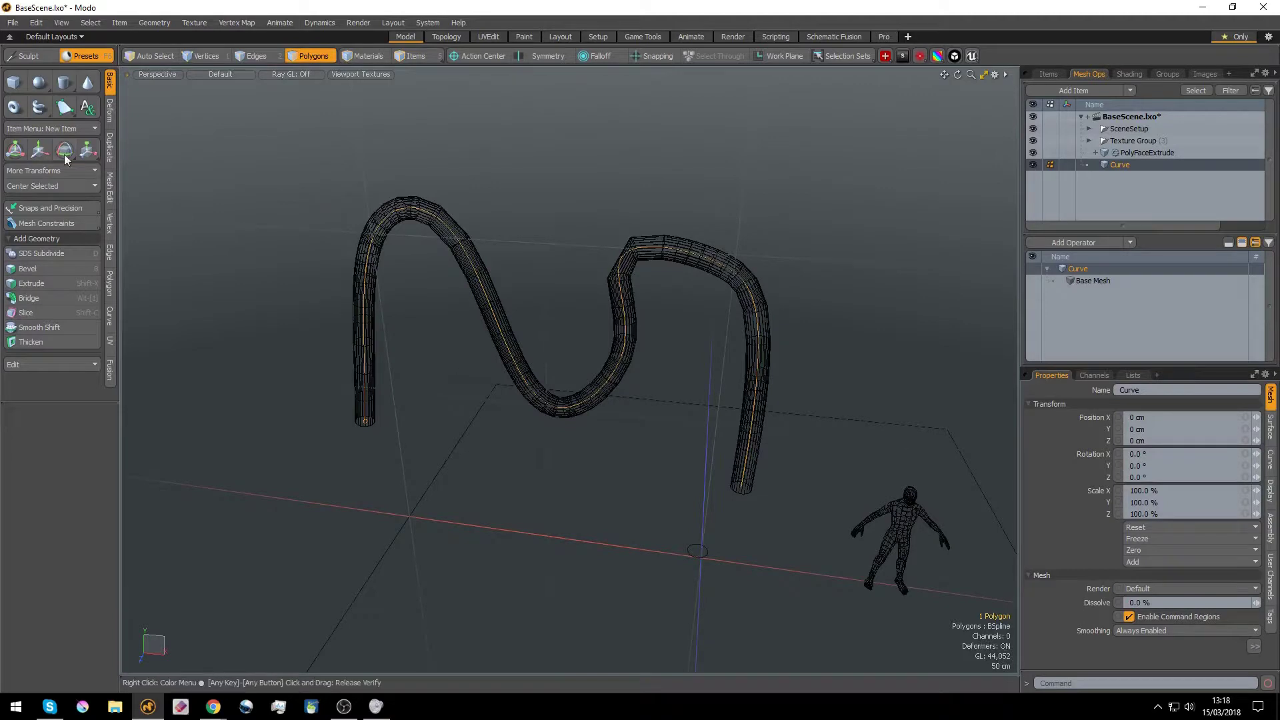
click(112, 316)
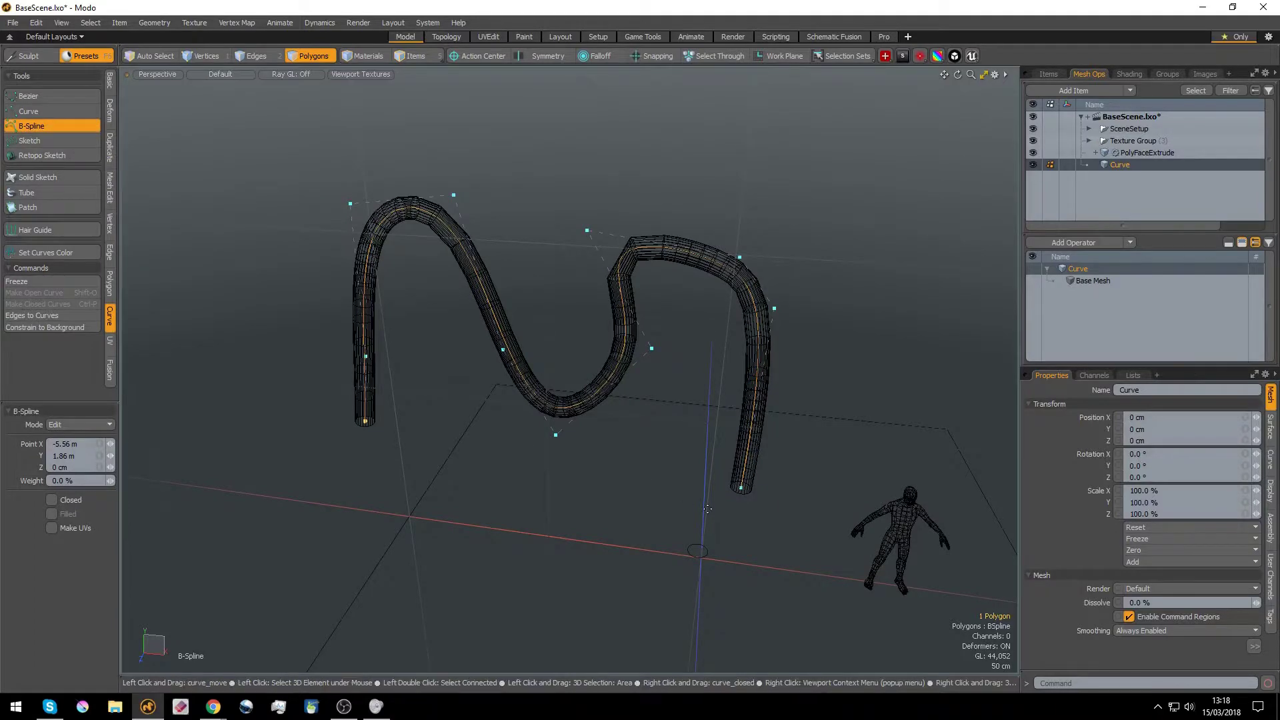
drag(740, 488, 861, 402)
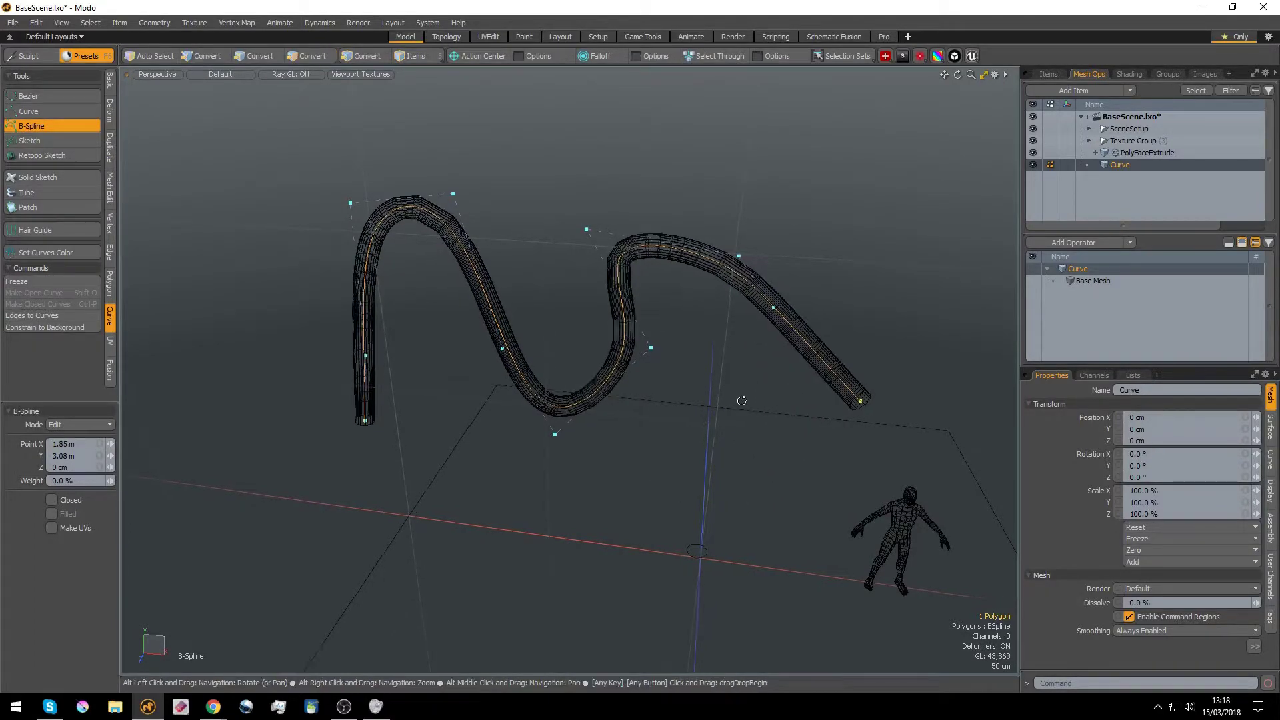
- Set the perspective viewport's shading style to Advanced
mouse_move(743, 400)
alt+mouse_down()
mouse_move(513, 367)
mouse_move(427, 377)
mouse_move(737, 375)
alt+mouse_up()
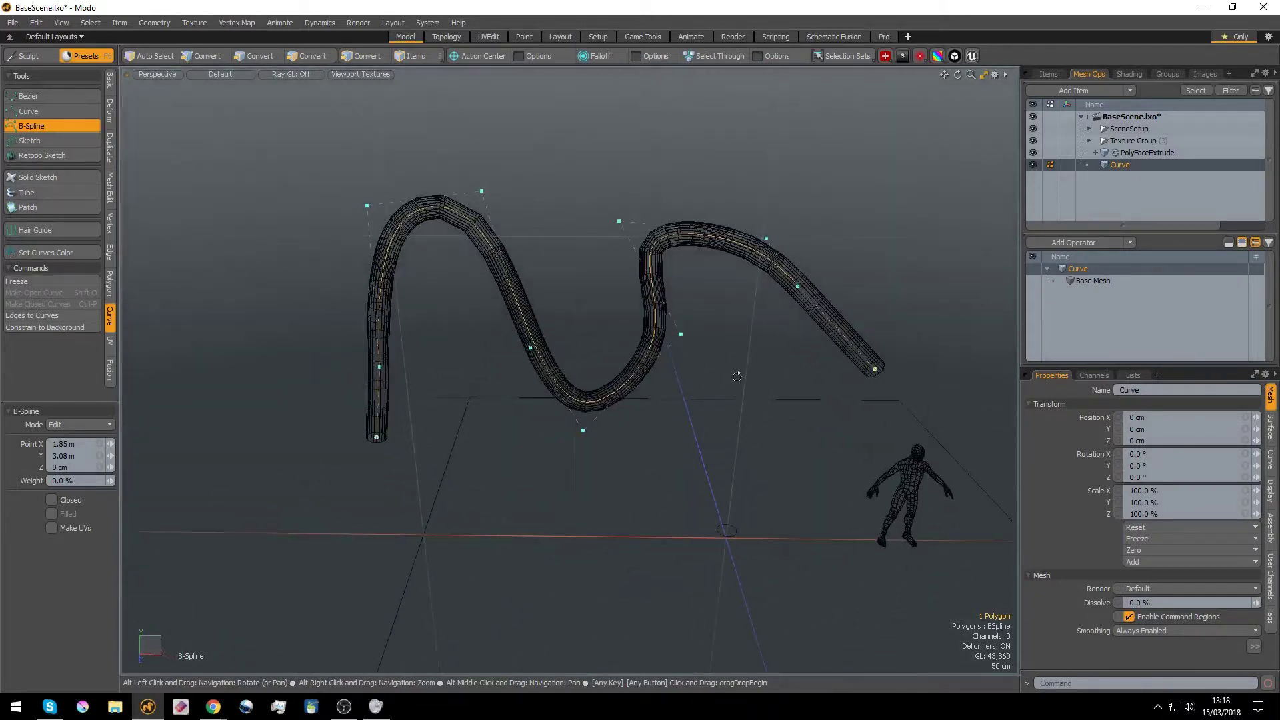
alt+middle_drag(460, 268, 391, 297)
click(206, 76)
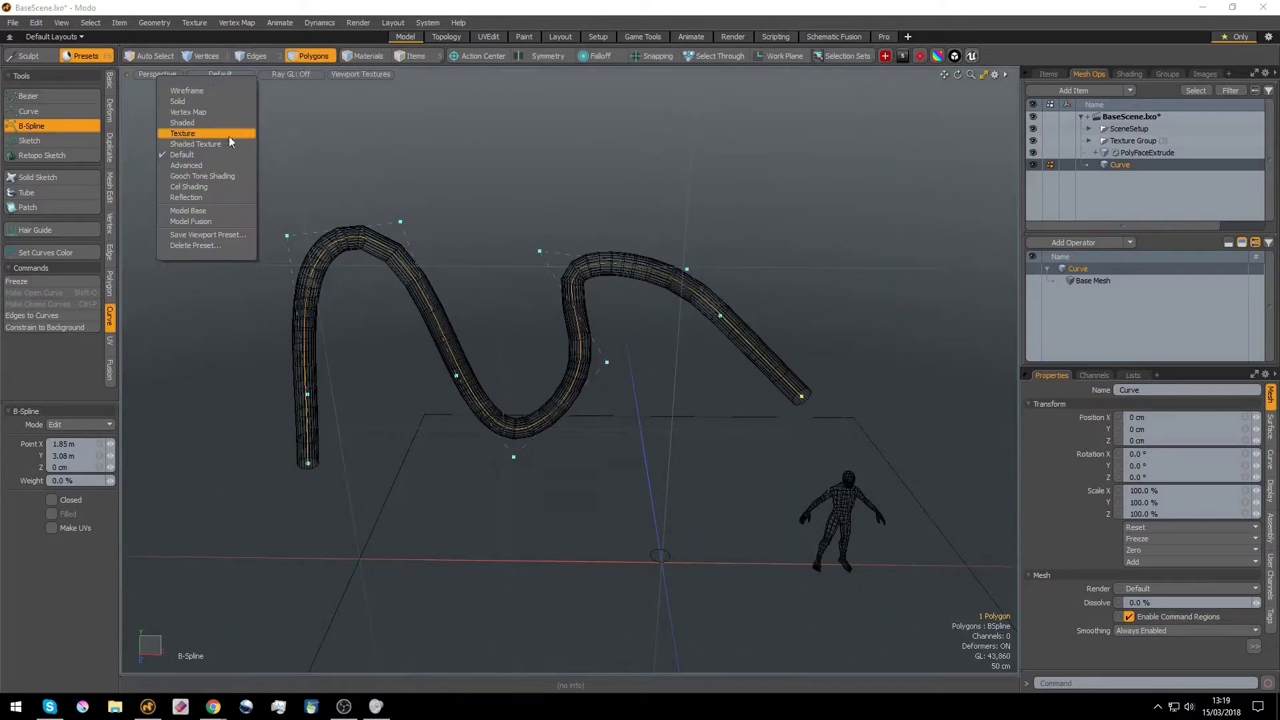
click(223, 168)
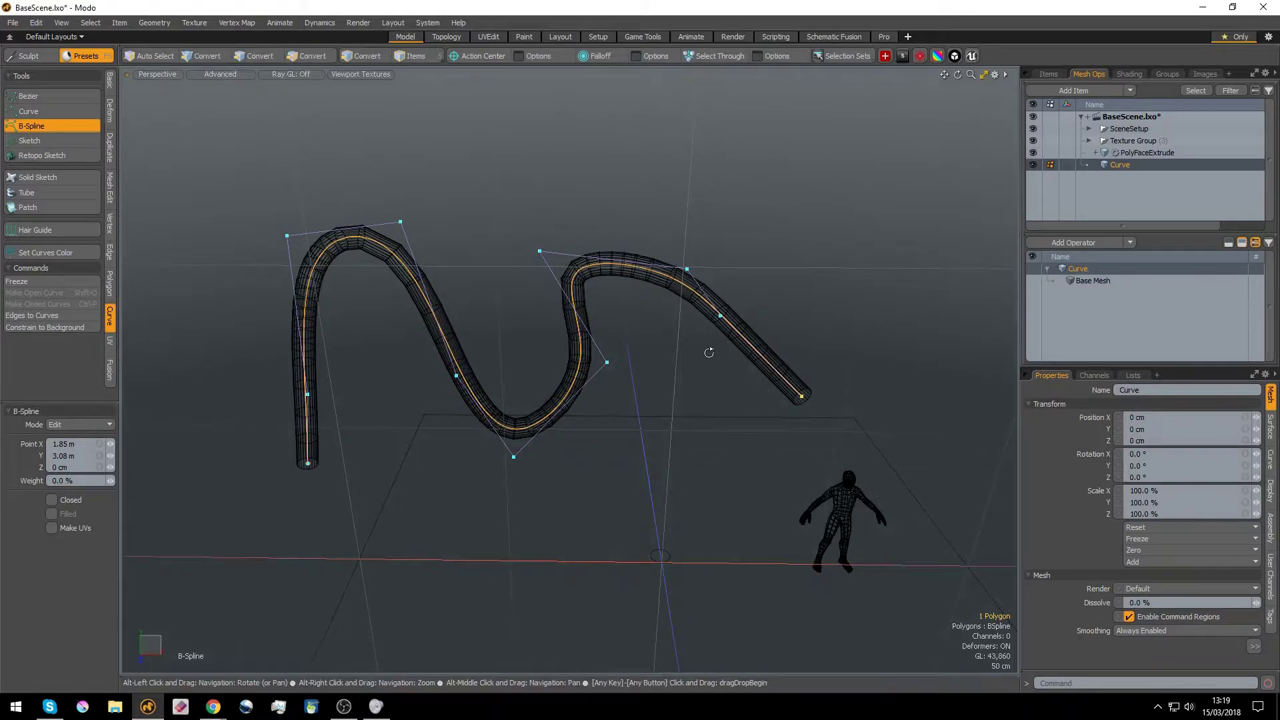
mouse_move(709, 351)
alt+mouse_down()
mouse_move(667, 313)
mouse_move(678, 340)
mouse_move(733, 328)
mouse_move(709, 367)
alt+mouse_up()
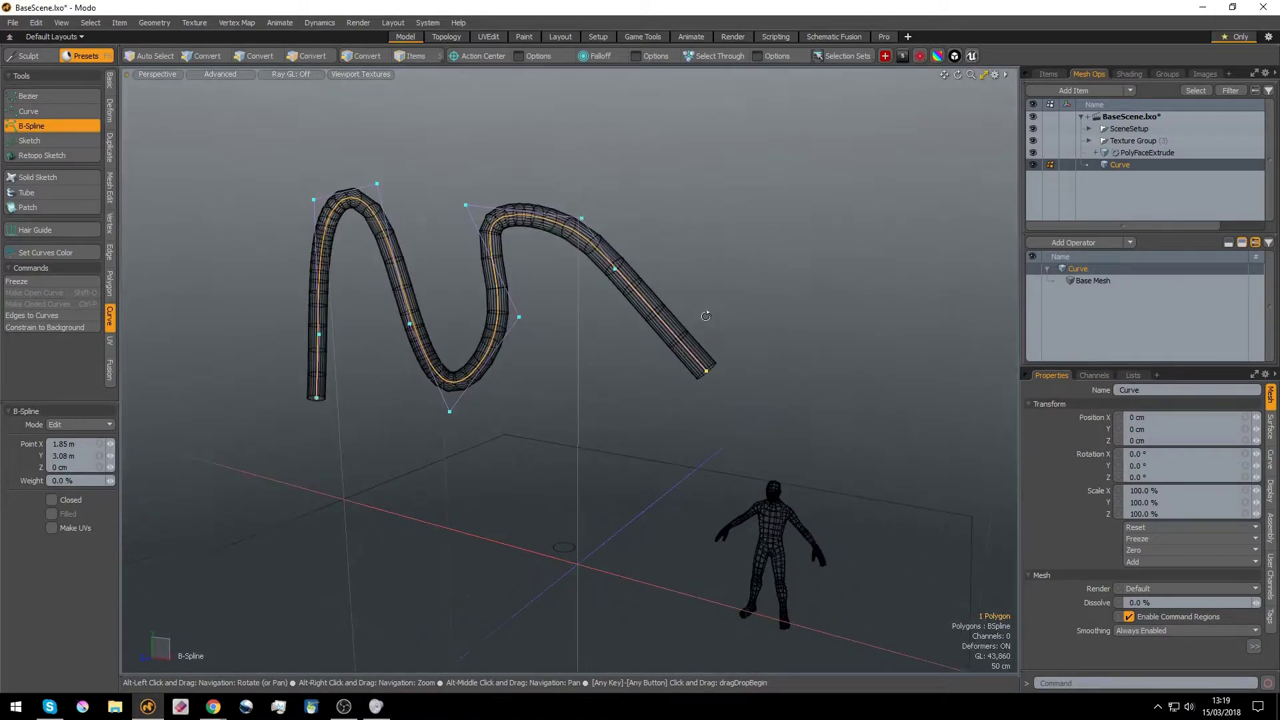
- Set the inactive meshes' shading style to Advanced in the 3D viewport properties
click(995, 76)
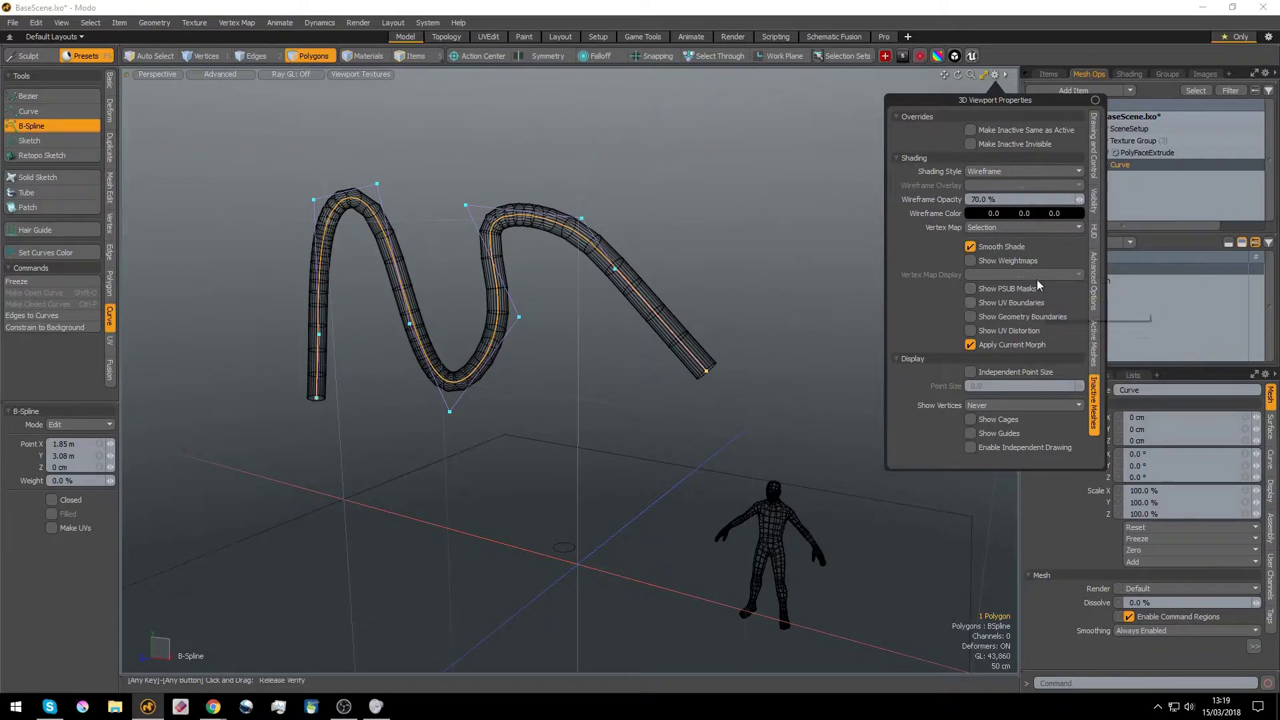
click(1015, 171)
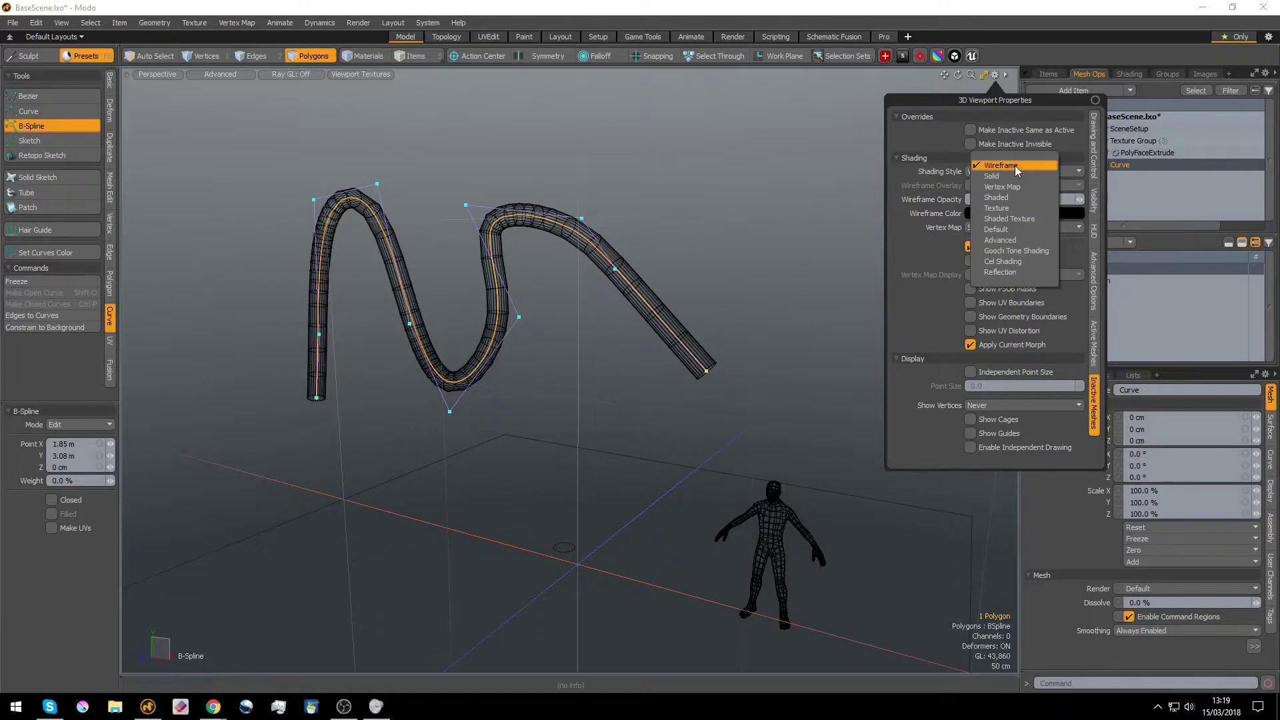
click(1024, 239)
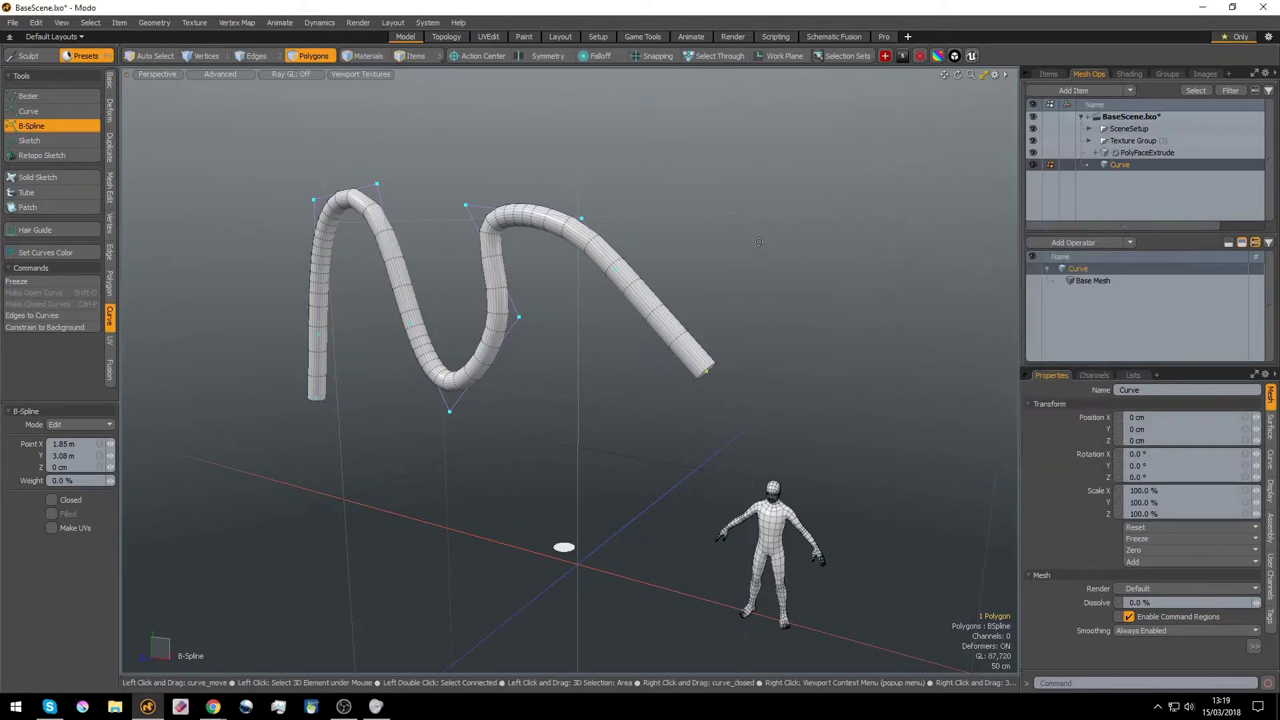
- Edit the B-spline's control points, raising the one above the second hump to about X 5 cm, Y 5.9 m
alt+drag(670, 248, 797, 396)
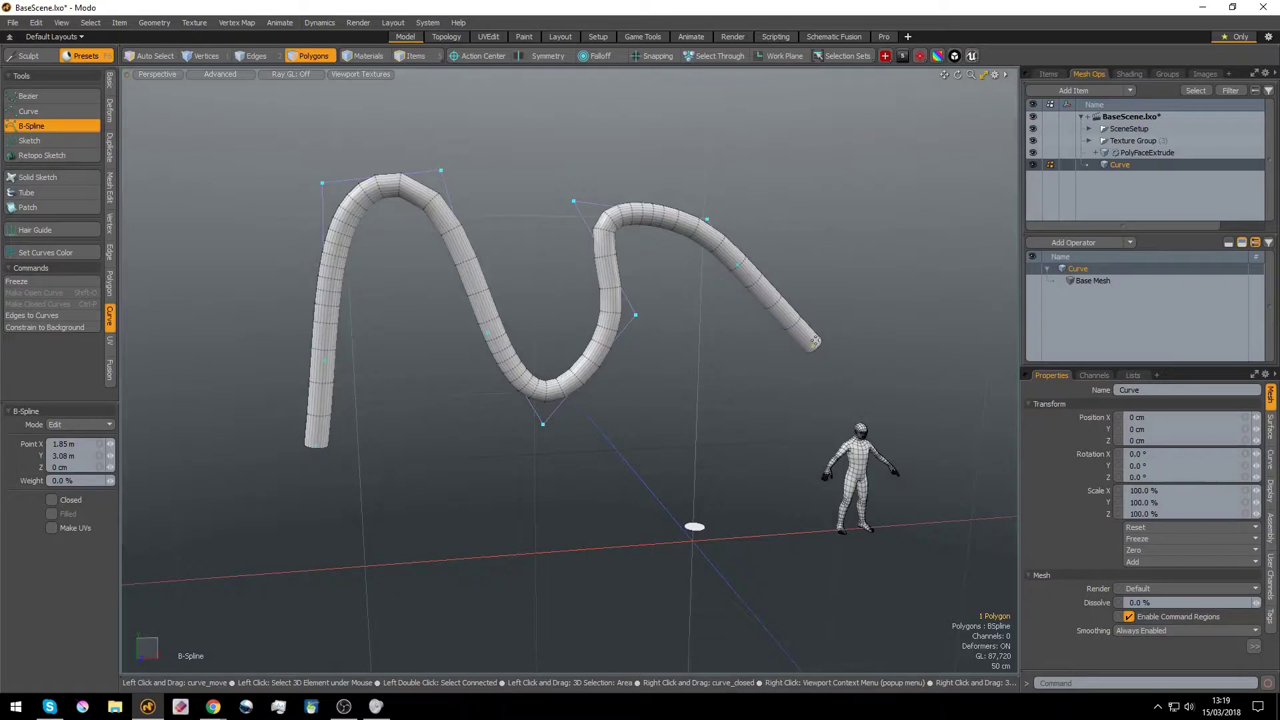
drag(816, 351, 593, 189)
alt+drag(587, 343, 727, 313)
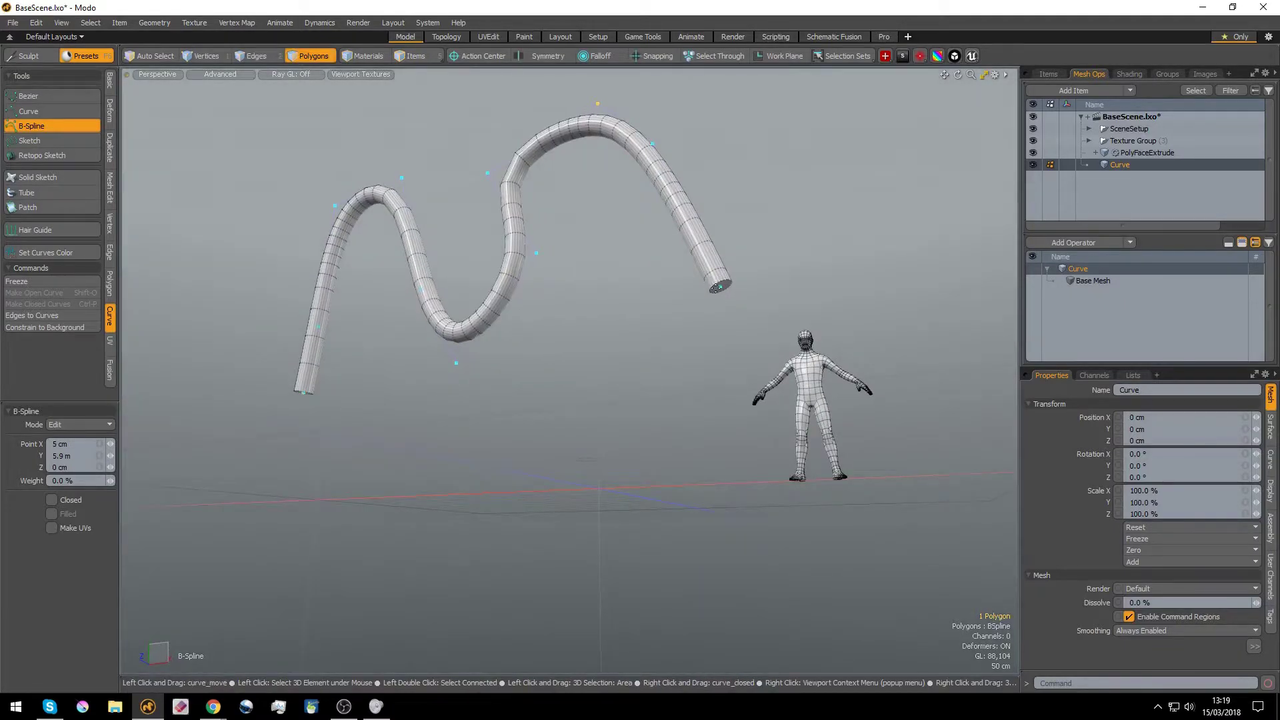
- Extend the B-spline past its end near the figure with five new points in Add mode, and reposition the last one
click(108, 417)
click(847, 281)
click(867, 178)
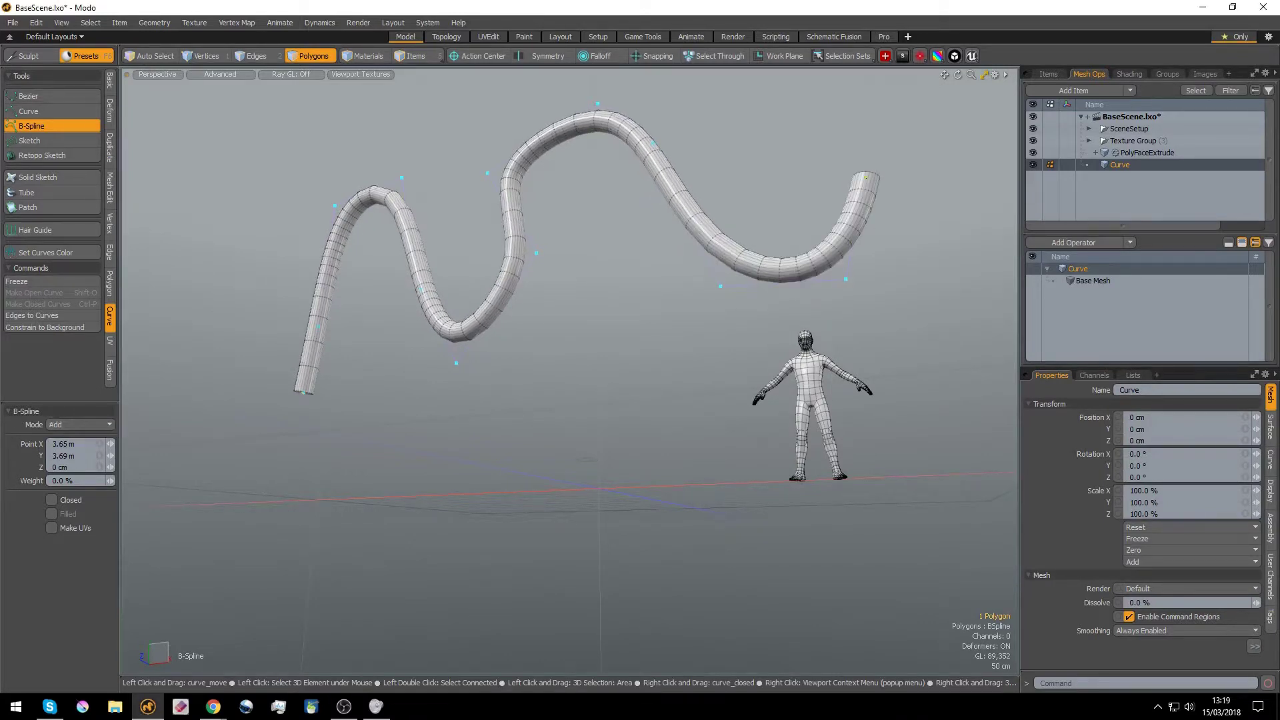
alt+drag(812, 138, 810, 262)
click(877, 214)
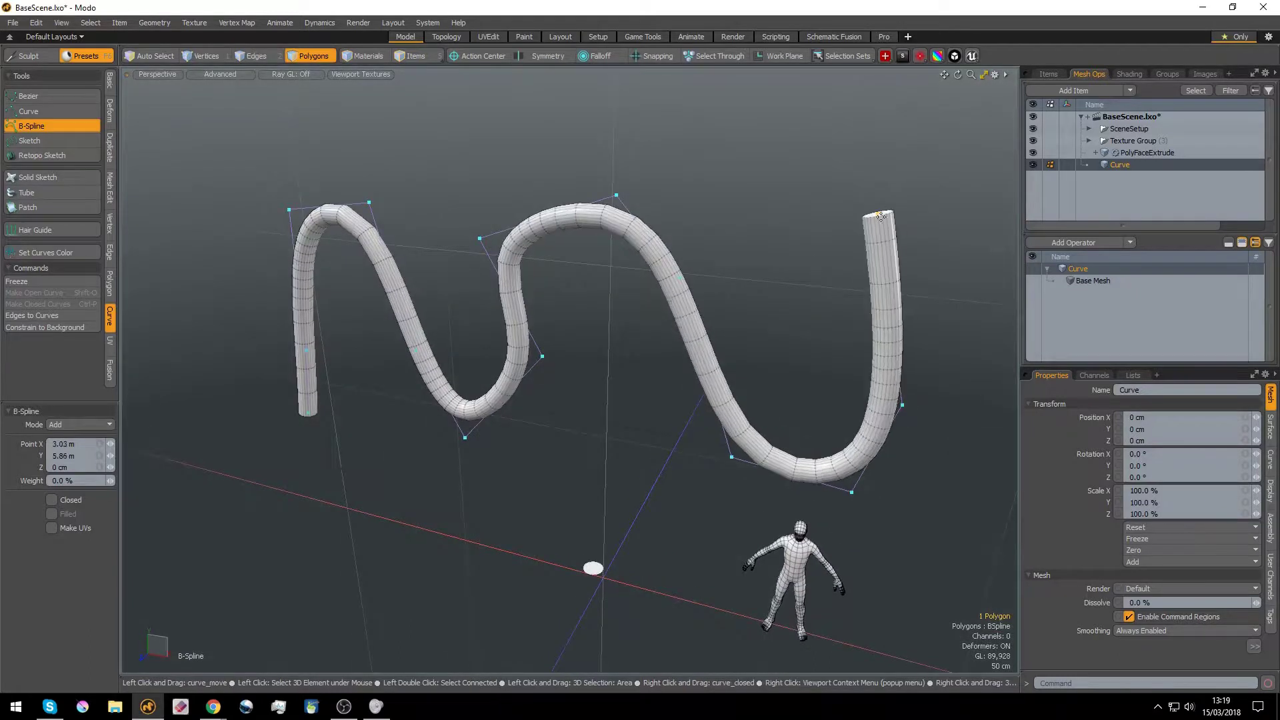
click(718, 154)
click(915, 120)
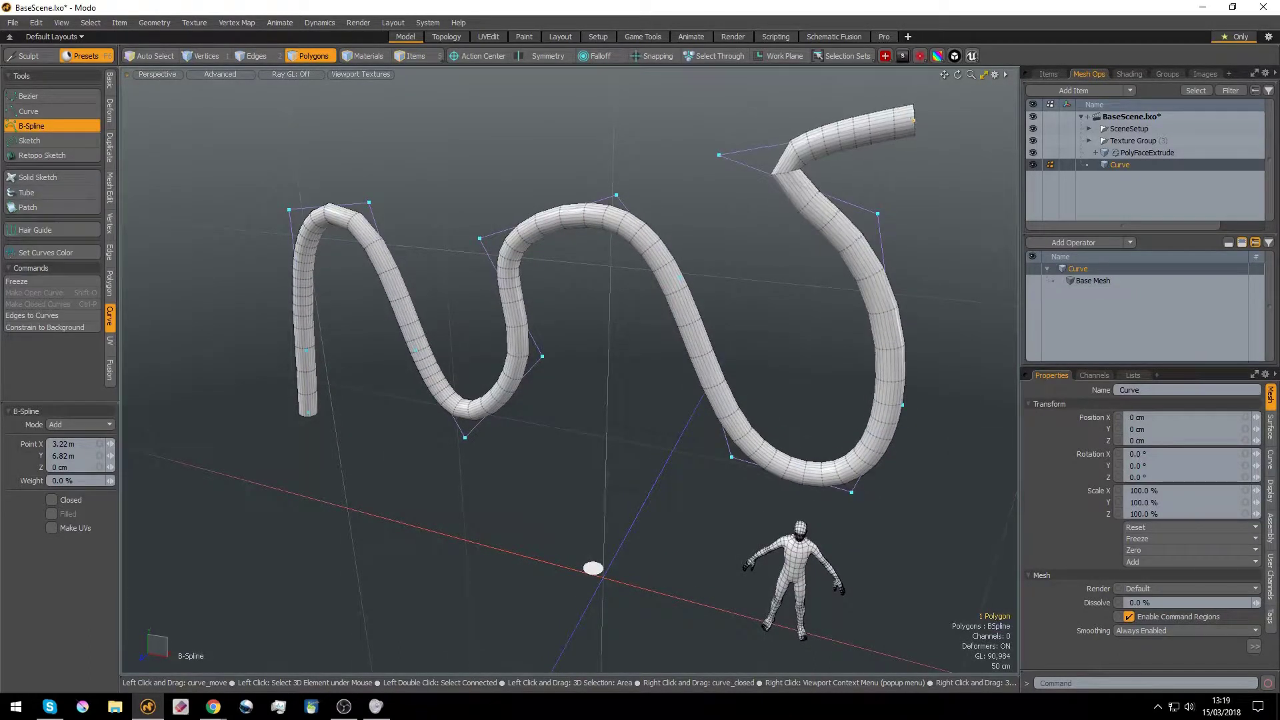
drag(915, 120, 871, 89)
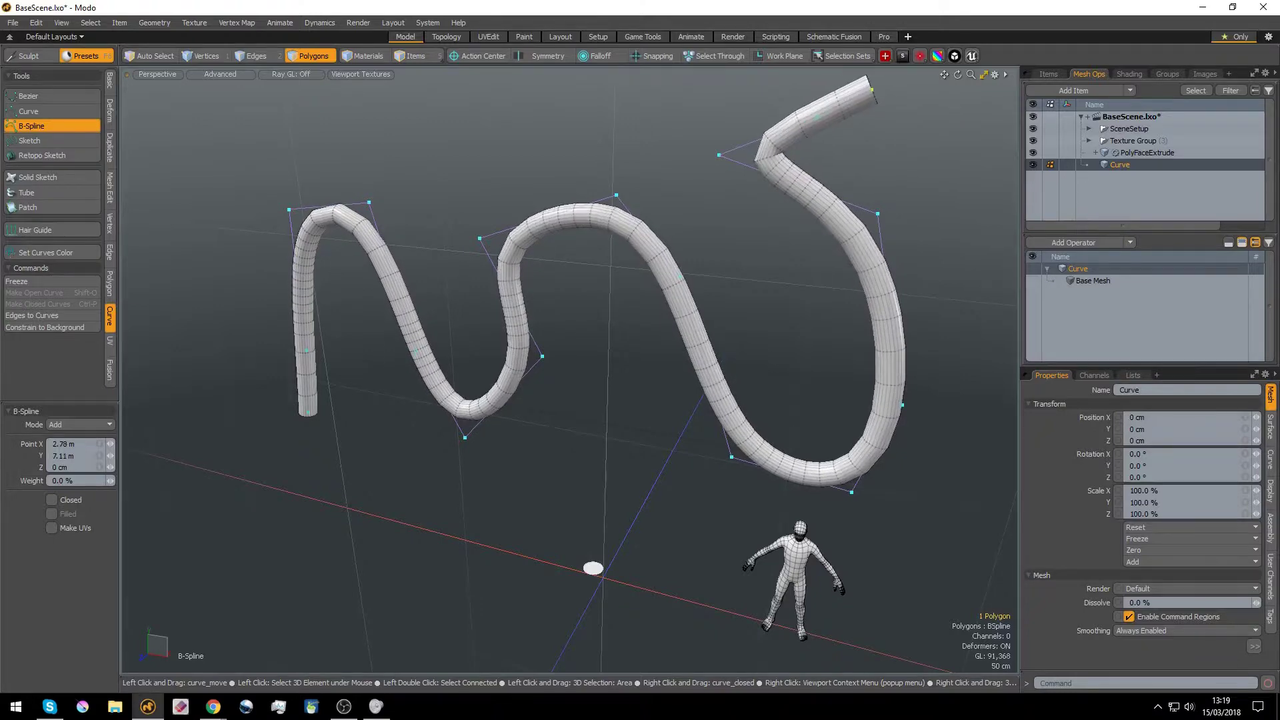
drag(803, 114, 742, 94)
- Make PolyFaceExtrude's Base Mesh active and switch to polygon selection to work on the profile disc at the origin
alt+drag(654, 466, 620, 509)
scroll(620, 509, up, 3)
key(5)
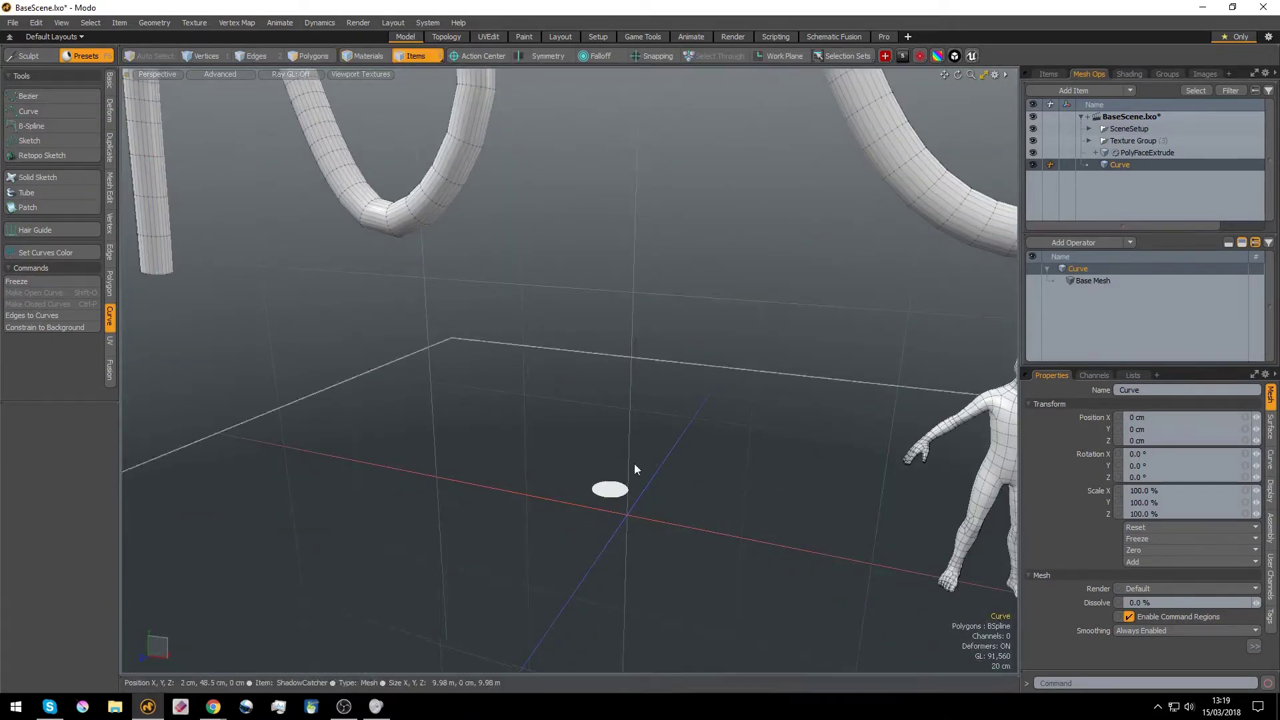
click(1142, 152)
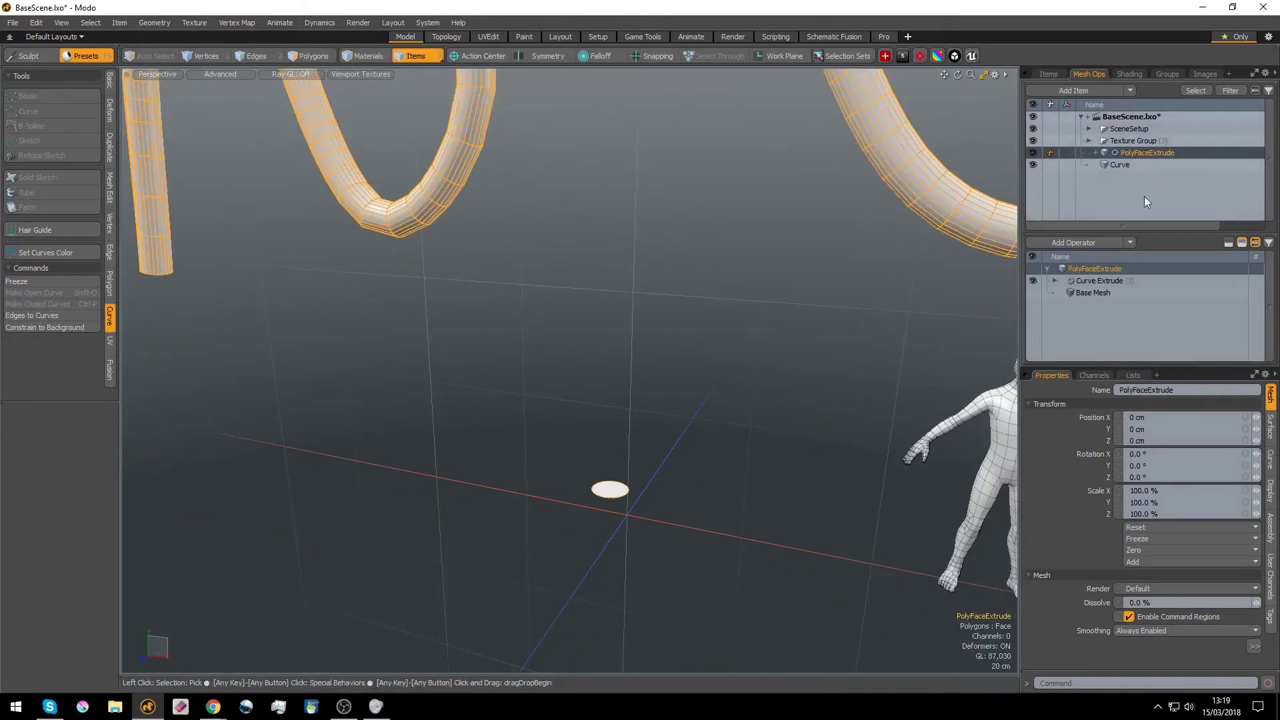
click(1101, 291)
key(3)
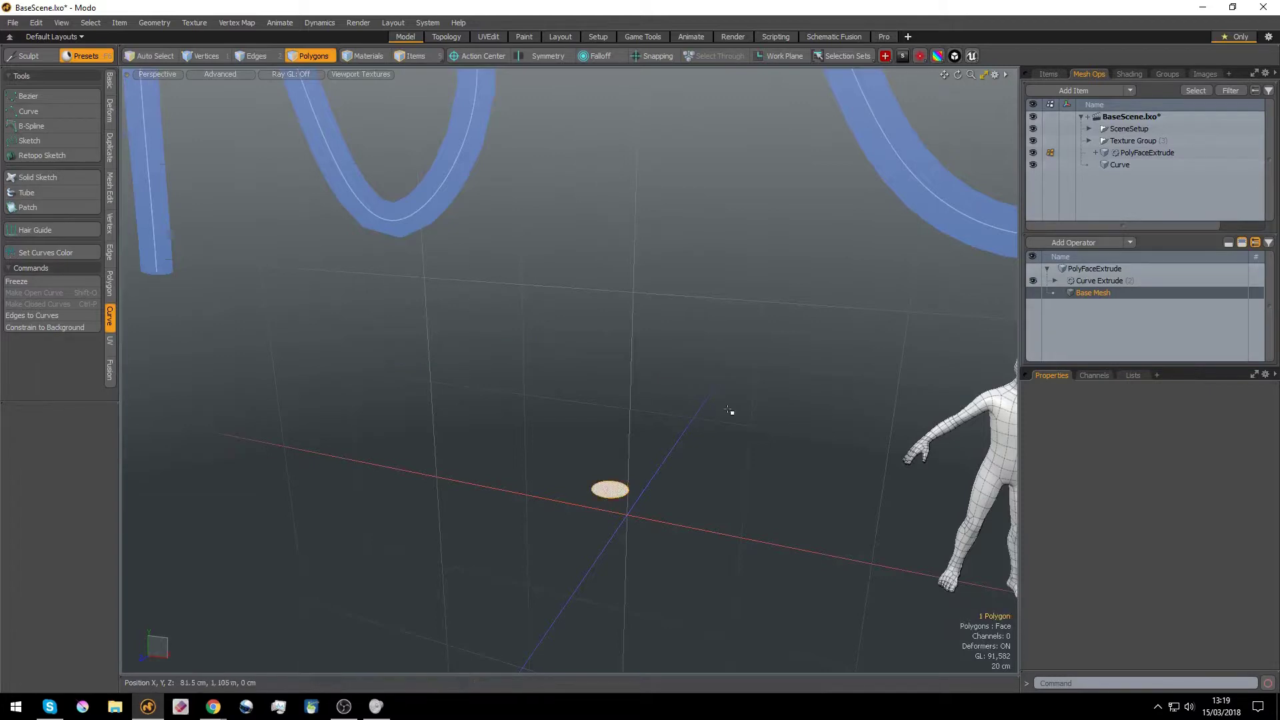
- Add two copies of the disc polygon to the base mesh and place them beside the original with the Transform tool
alt+drag(642, 448, 649, 503)
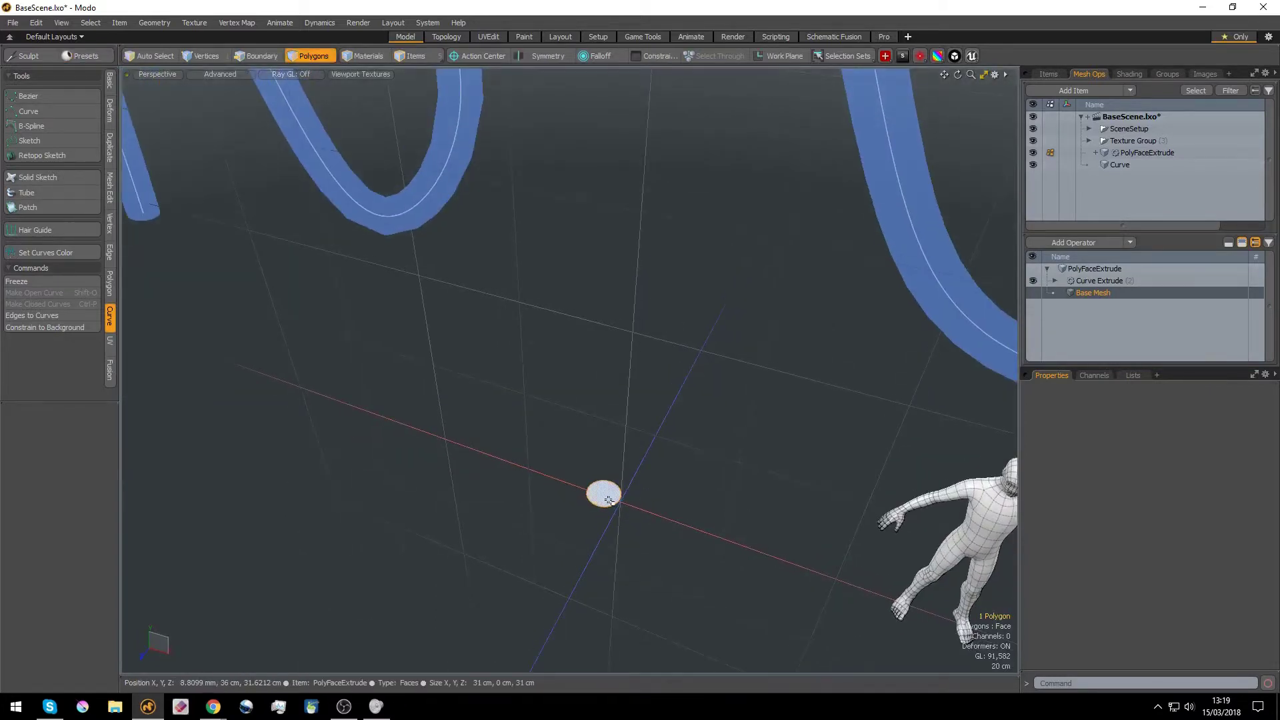
key(y)
drag(581, 535, 506, 526)
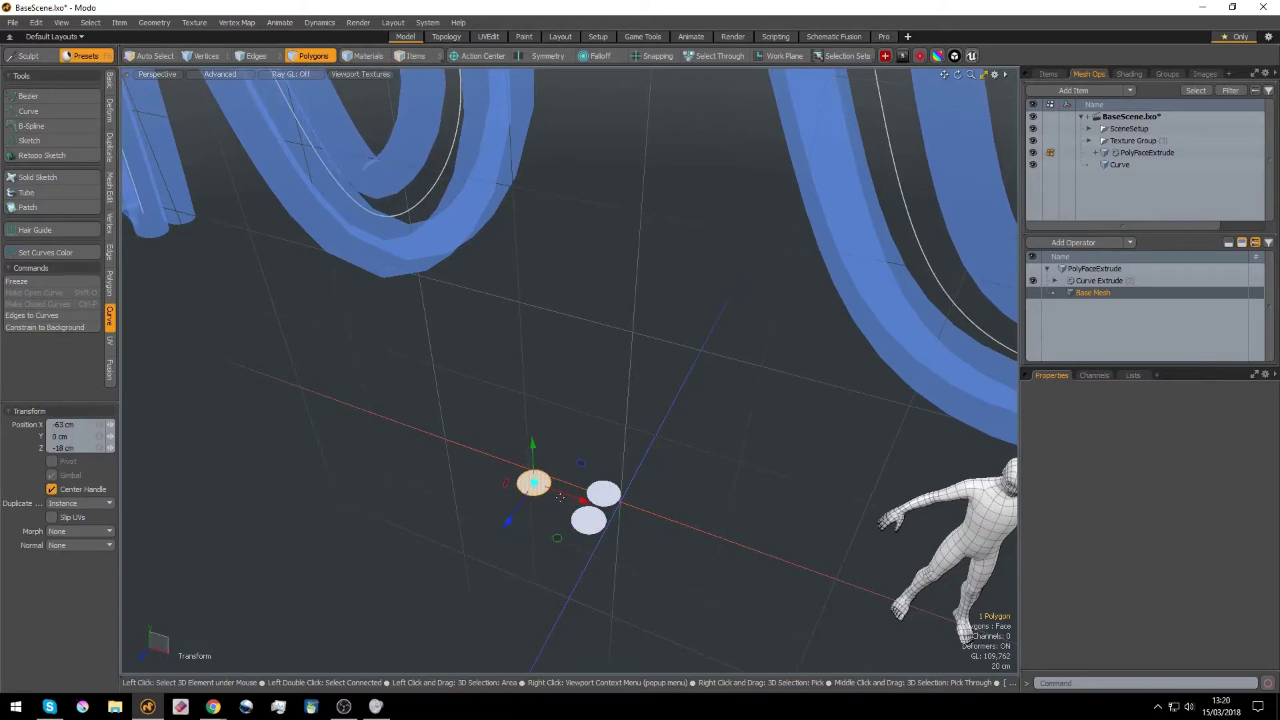
drag(569, 497, 840, 373)
scroll(589, 503, down, 5)
- Disable Cap Start and Cap End on the Curve Extrude operator
click(1148, 279)
alt+drag(627, 347, 585, 373)
scroll(669, 341, up, 10)
alt+drag(751, 360, 654, 314)
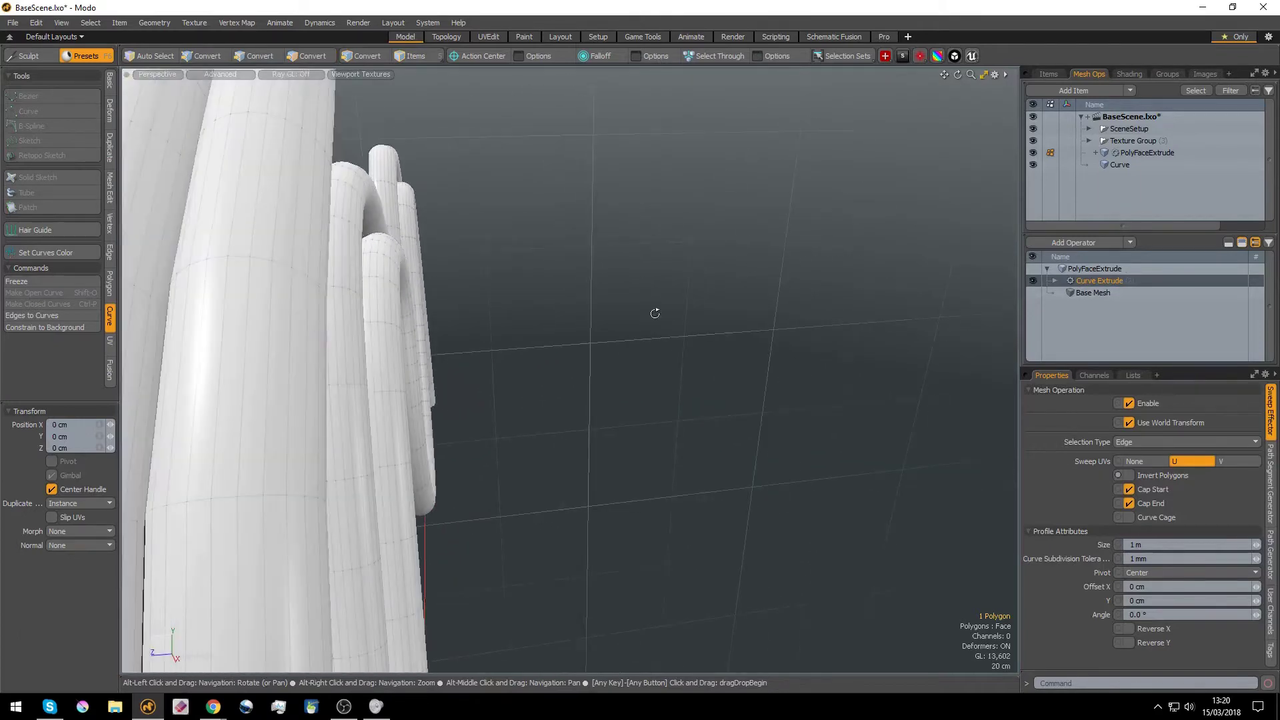
alt+middle_drag(654, 314, 734, 415)
scroll(734, 414, down, 4)
mouse_move(723, 398)
alt+mouse_down()
mouse_move(750, 387)
mouse_move(729, 391)
alt+mouse_up()
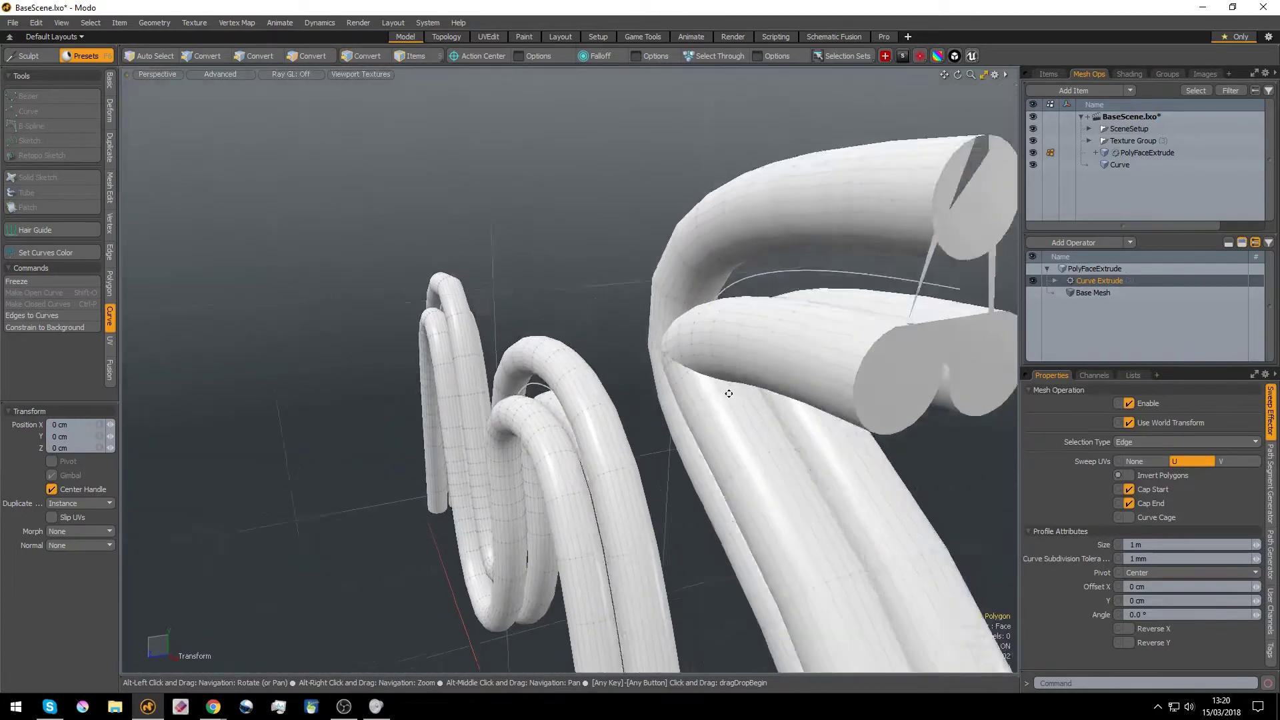
alt+middle_drag(729, 392, 565, 488)
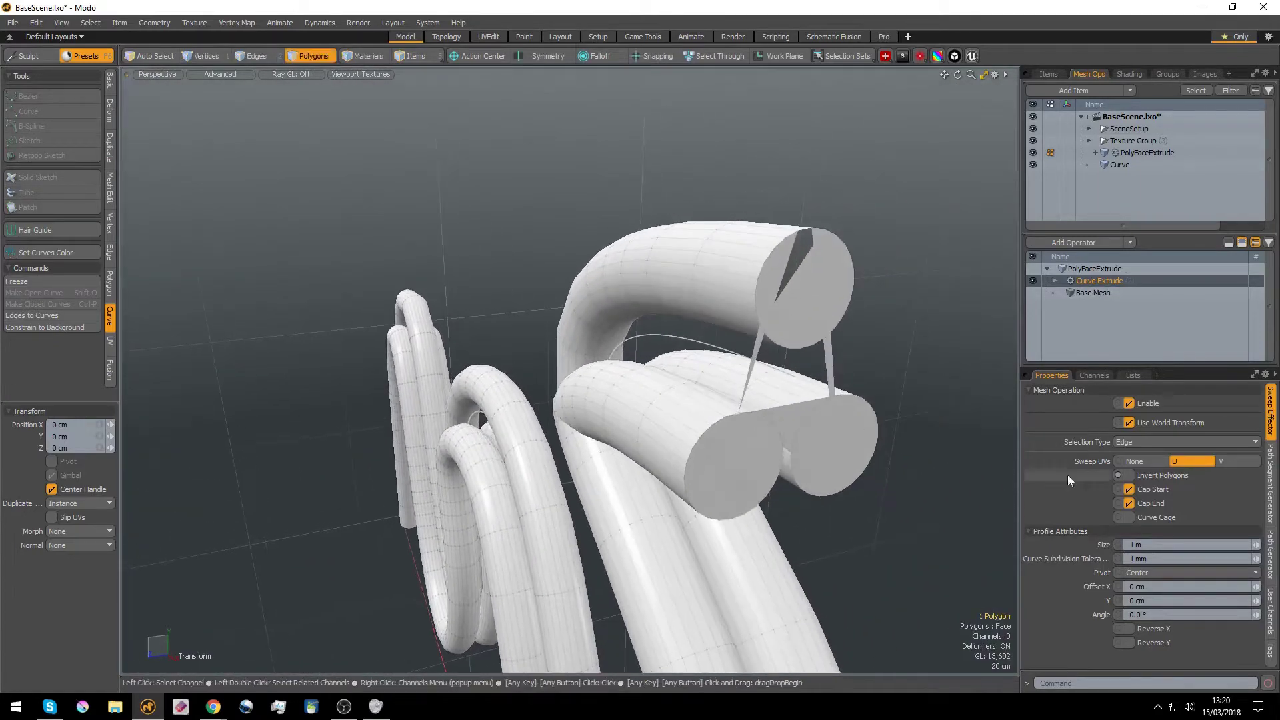
click(1147, 503)
- Examine the three parallel uncapped tubes along the whole curve from several angles
mouse_move(854, 440)
alt+mouse_down()
mouse_move(763, 434)
mouse_move(811, 457)
mouse_move(835, 437)
mouse_move(854, 454)
mouse_move(1106, 440)
mouse_move(1133, 279)
mouse_move(841, 466)
alt+mouse_up()
alt+middle_drag(841, 477, 735, 391)
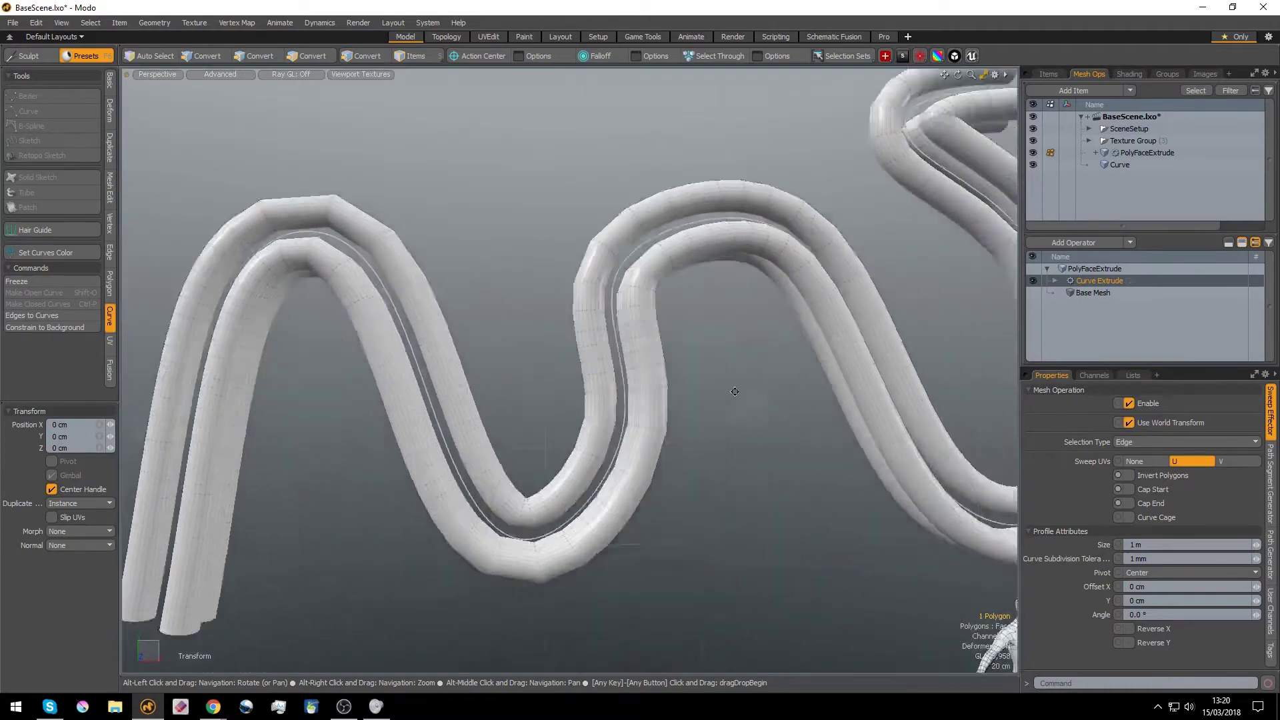
mouse_move(735, 391)
alt+mouse_down()
mouse_move(546, 449)
mouse_move(626, 460)
alt+mouse_up()
alt+right_drag(626, 460, 563, 340)
mouse_move(563, 341)
alt+mouse_down()
mouse_move(560, 354)
mouse_move(852, 338)
mouse_move(776, 237)
alt+mouse_up()
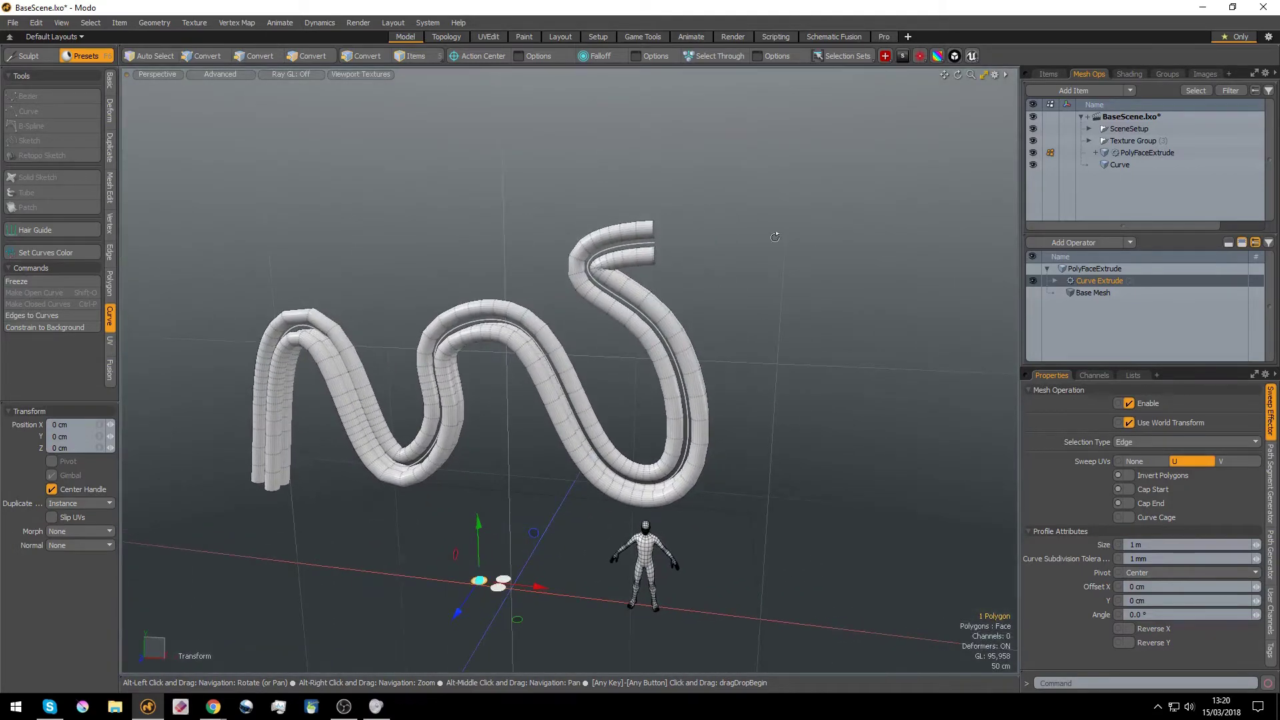
alt+drag(732, 286, 827, 308)
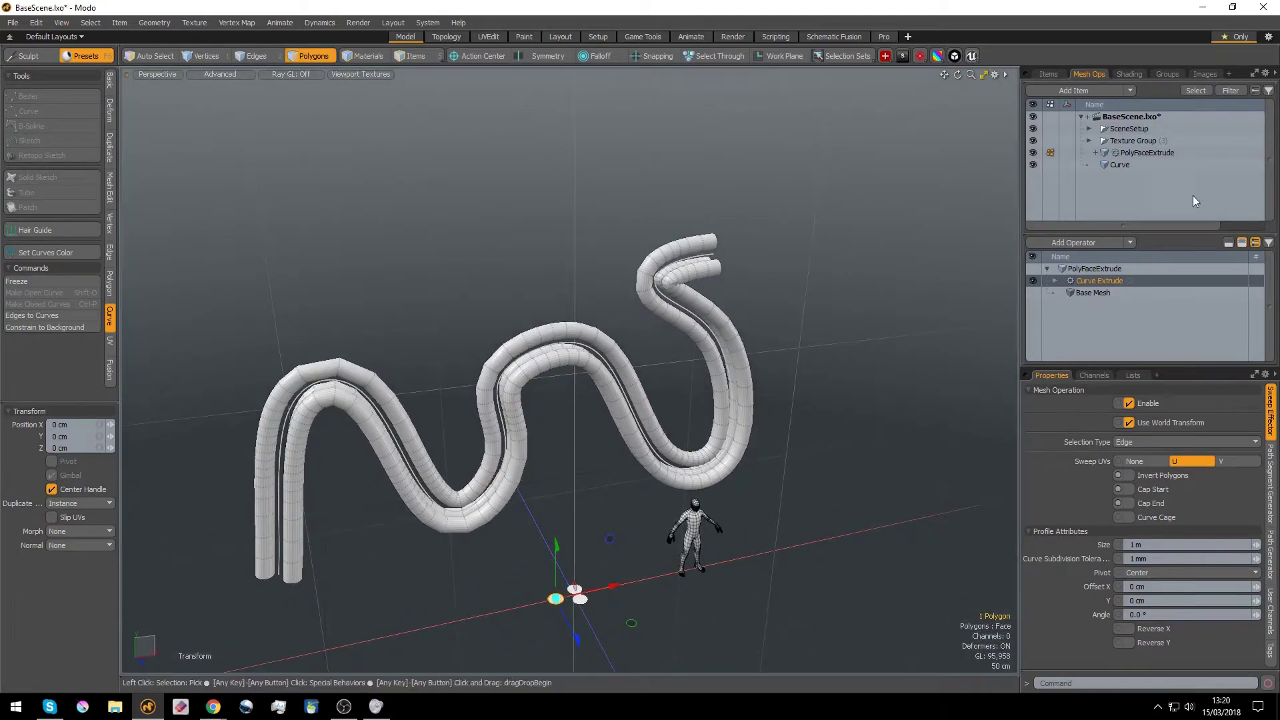
- Make the Curve item active again and select its B-spline polygon between the tubes
click(1154, 160)
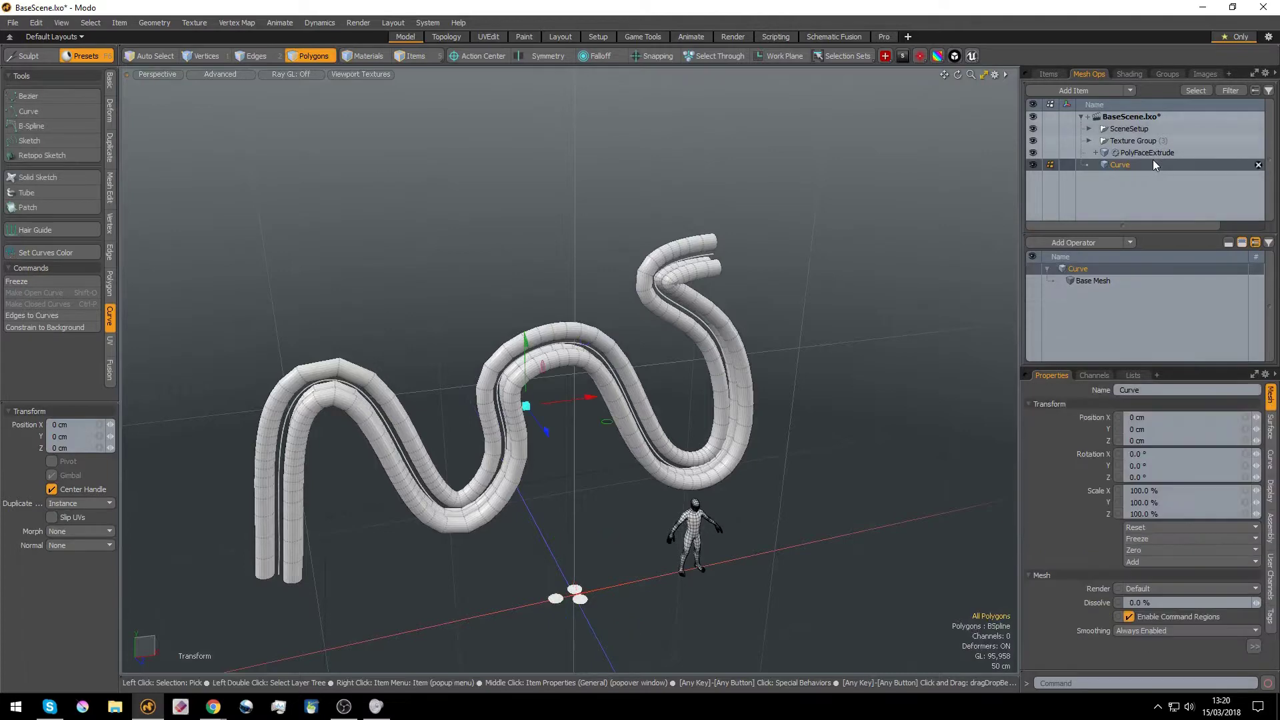
mouse_move(715, 256)
alt+mouse_down()
mouse_move(634, 276)
mouse_move(720, 267)
alt+mouse_up()
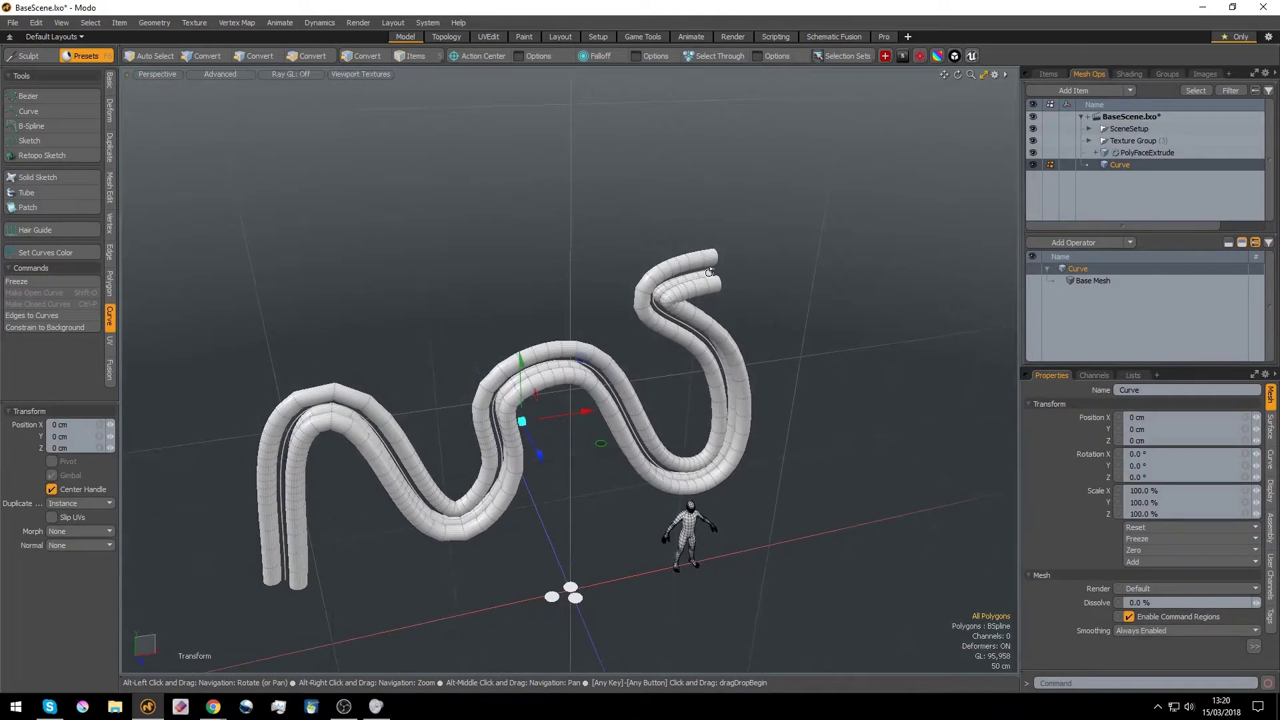
click(1126, 280)
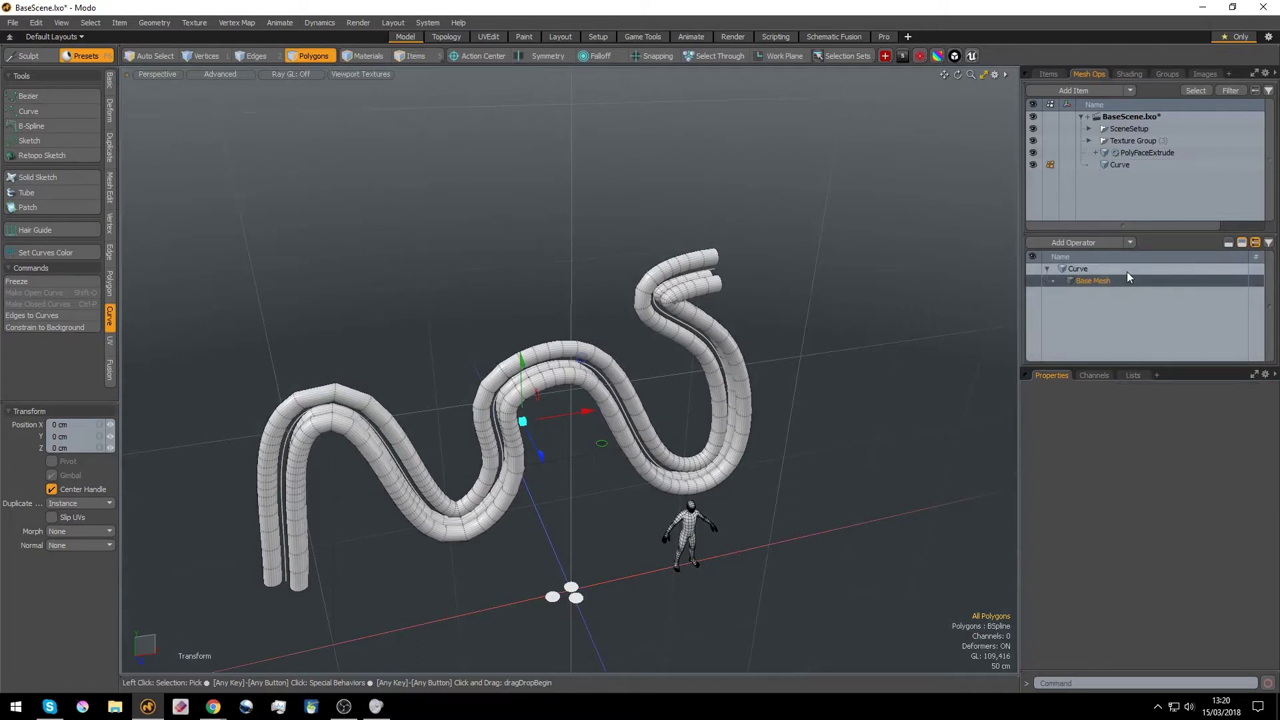
click(1160, 154)
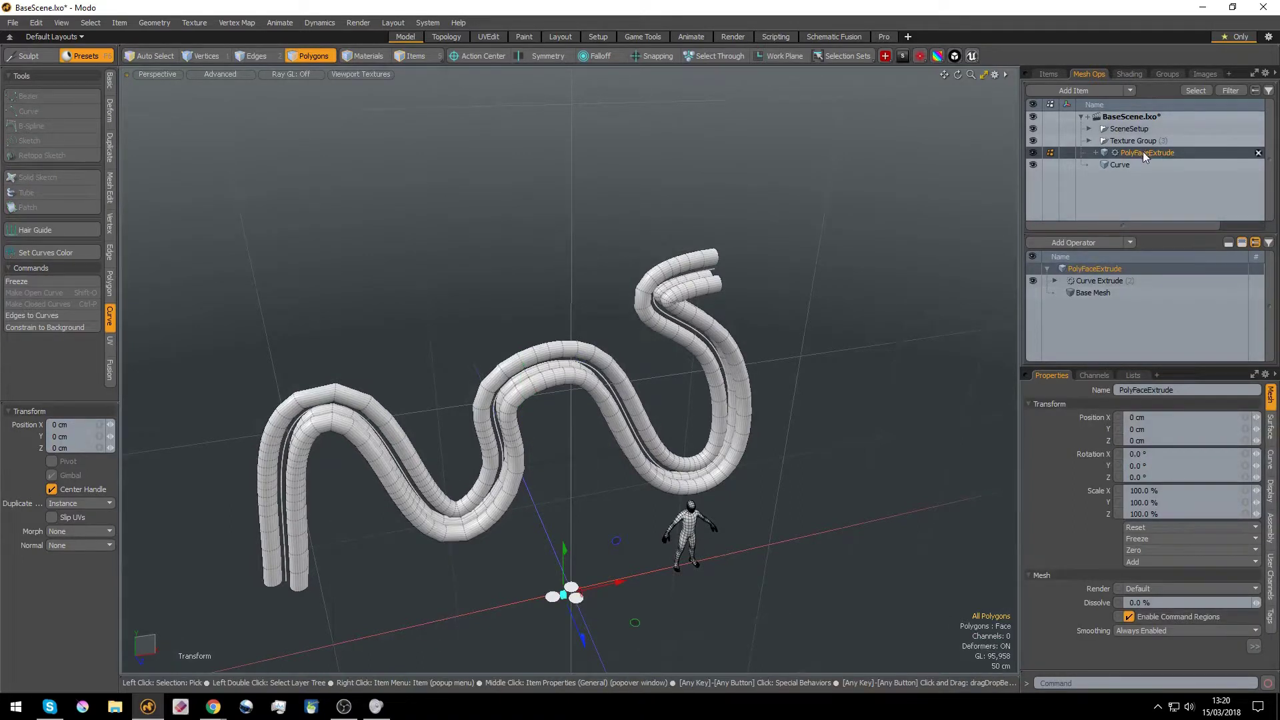
click(1124, 166)
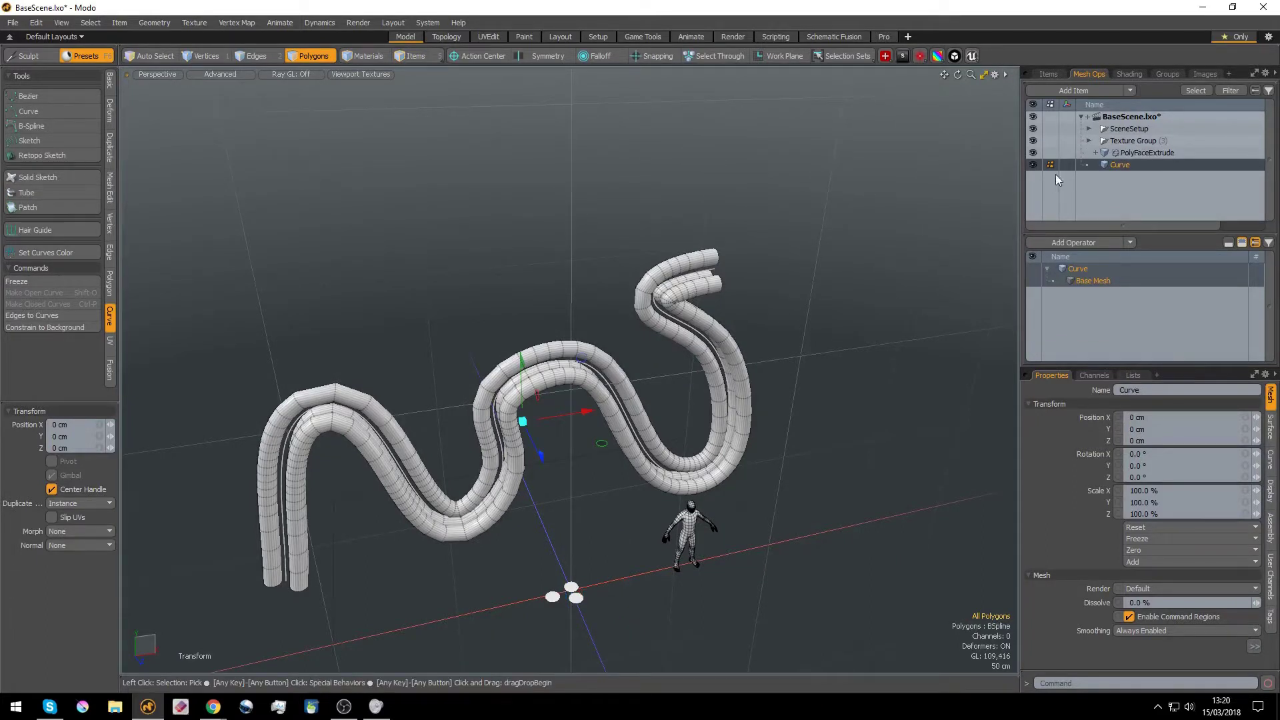
click(99, 127)
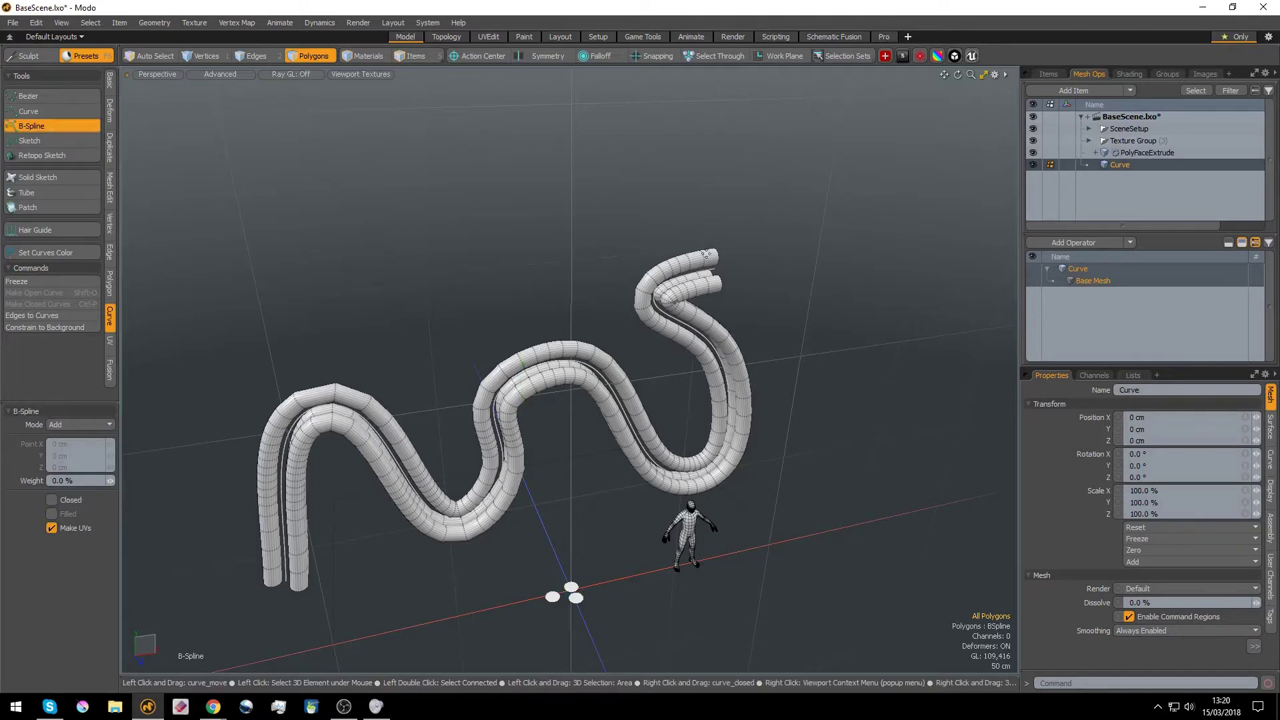
alt+drag(706, 254, 592, 264)
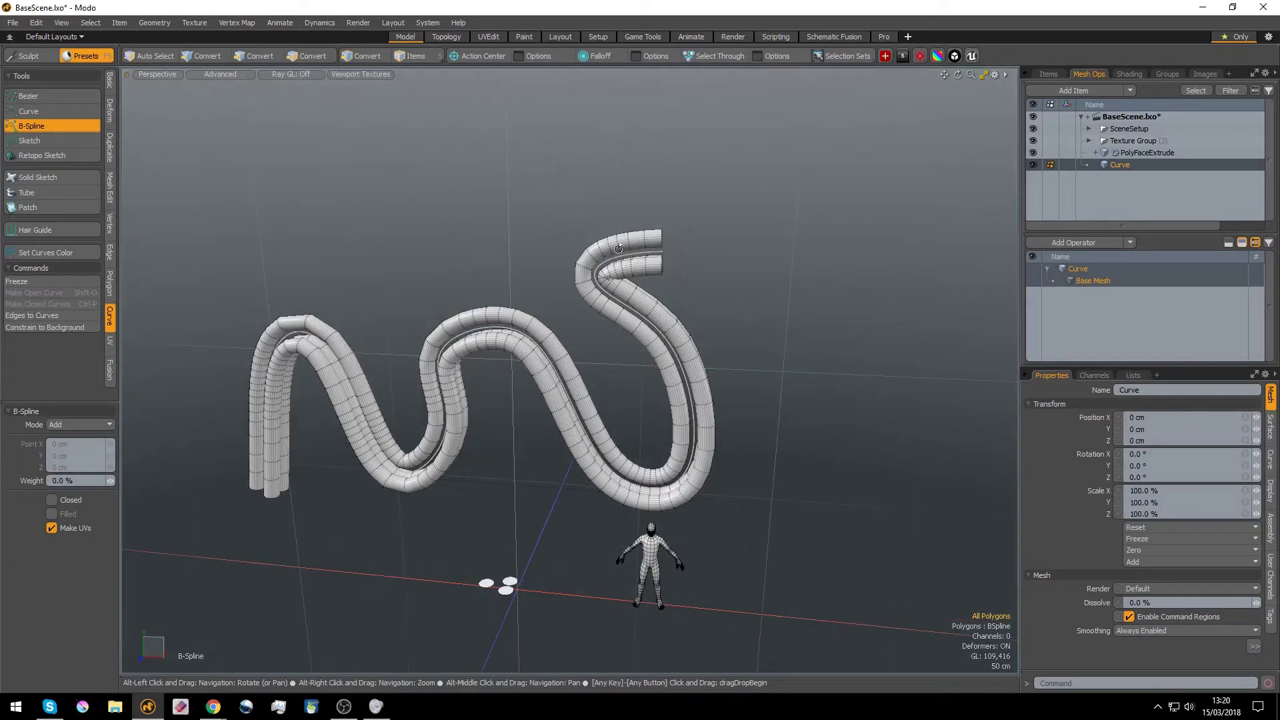
click(108, 439)
key(space)
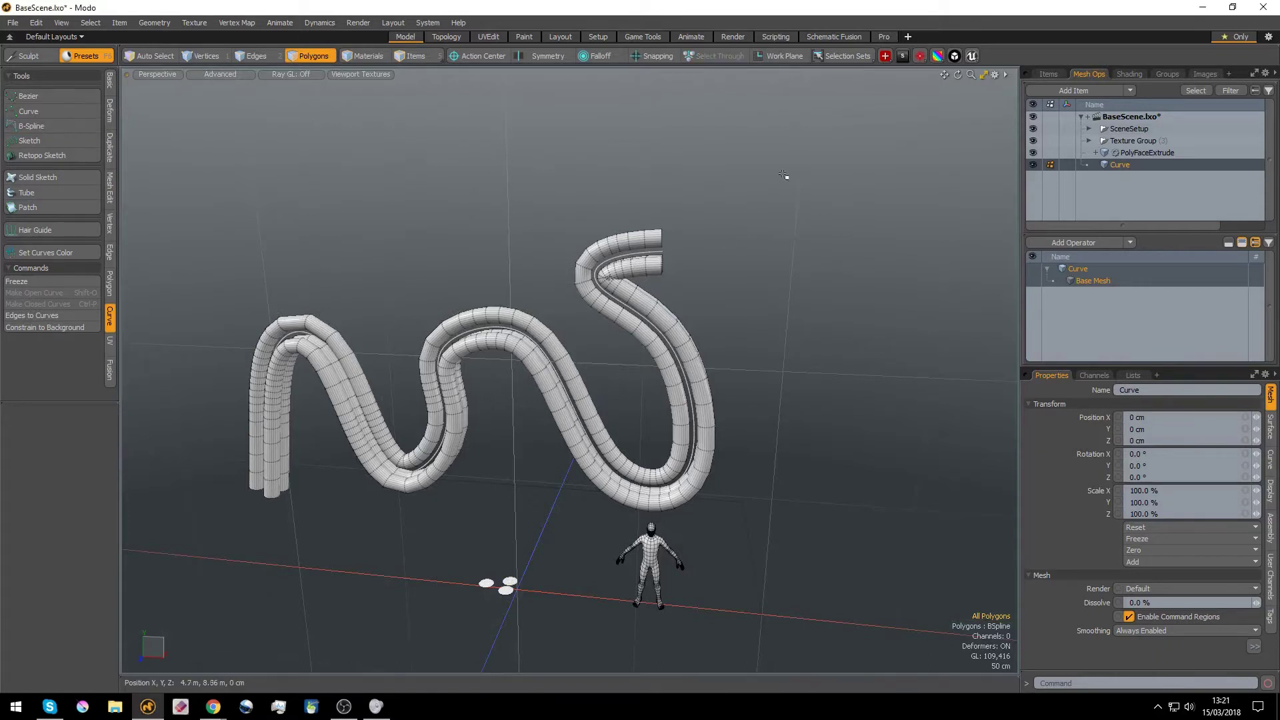
right_drag(796, 157, 172, 572)
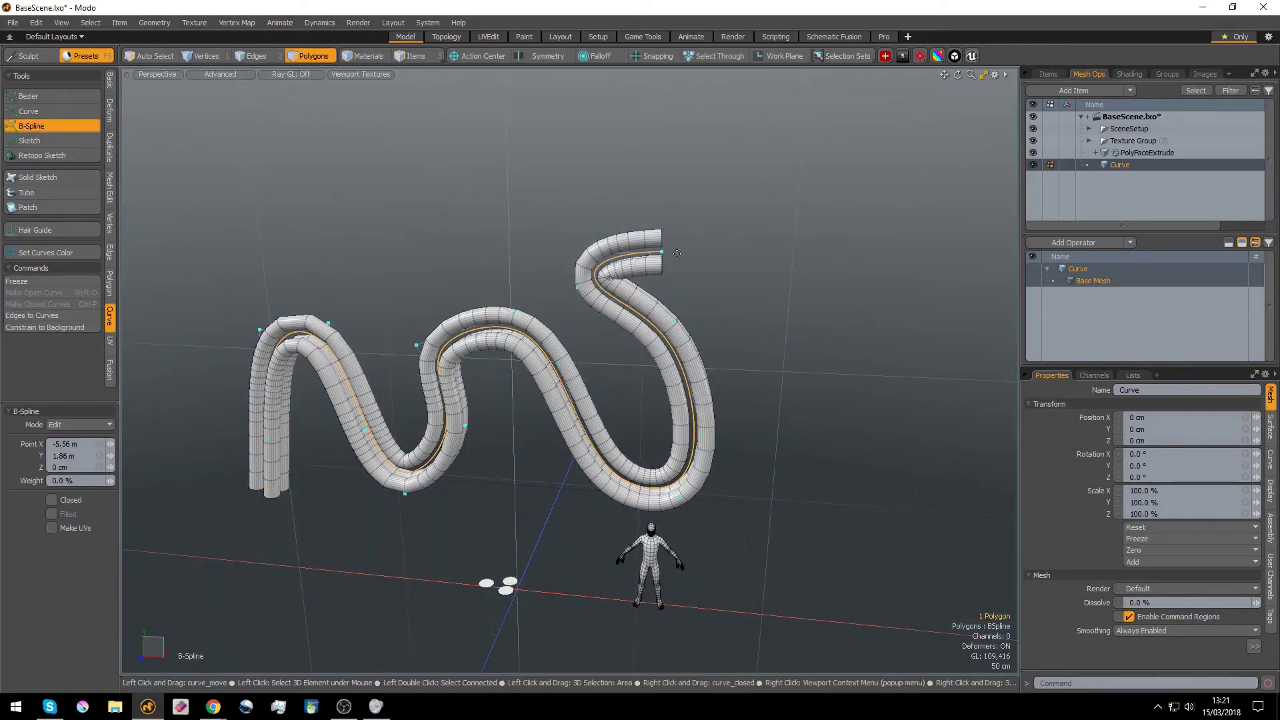
- Reshape the curve's upper end with the B-Spline tool, moving its end point and shifting the adjacent bend point to about X 1.19 m, Y 6.45 m
drag(662, 252, 701, 188)
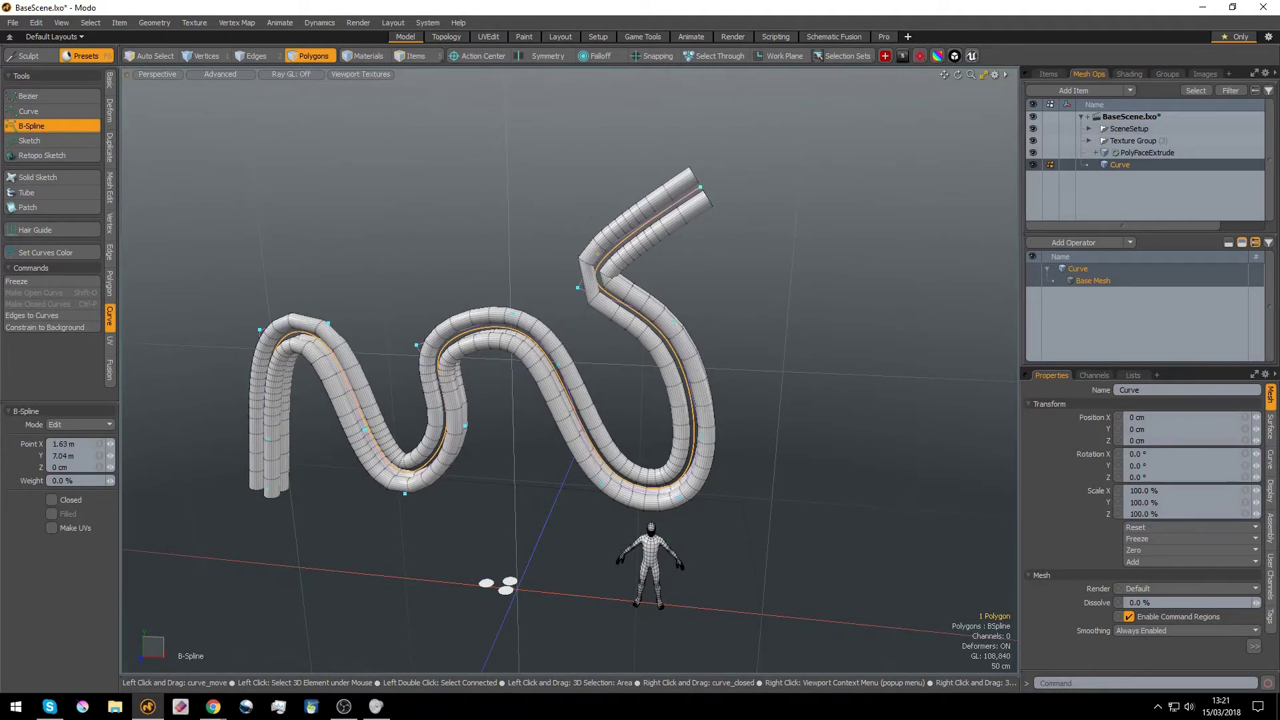
drag(597, 254, 586, 234)
mouse_move(578, 287)
mouse_down()
mouse_move(612, 287)
mouse_move(571, 284)
mouse_up()
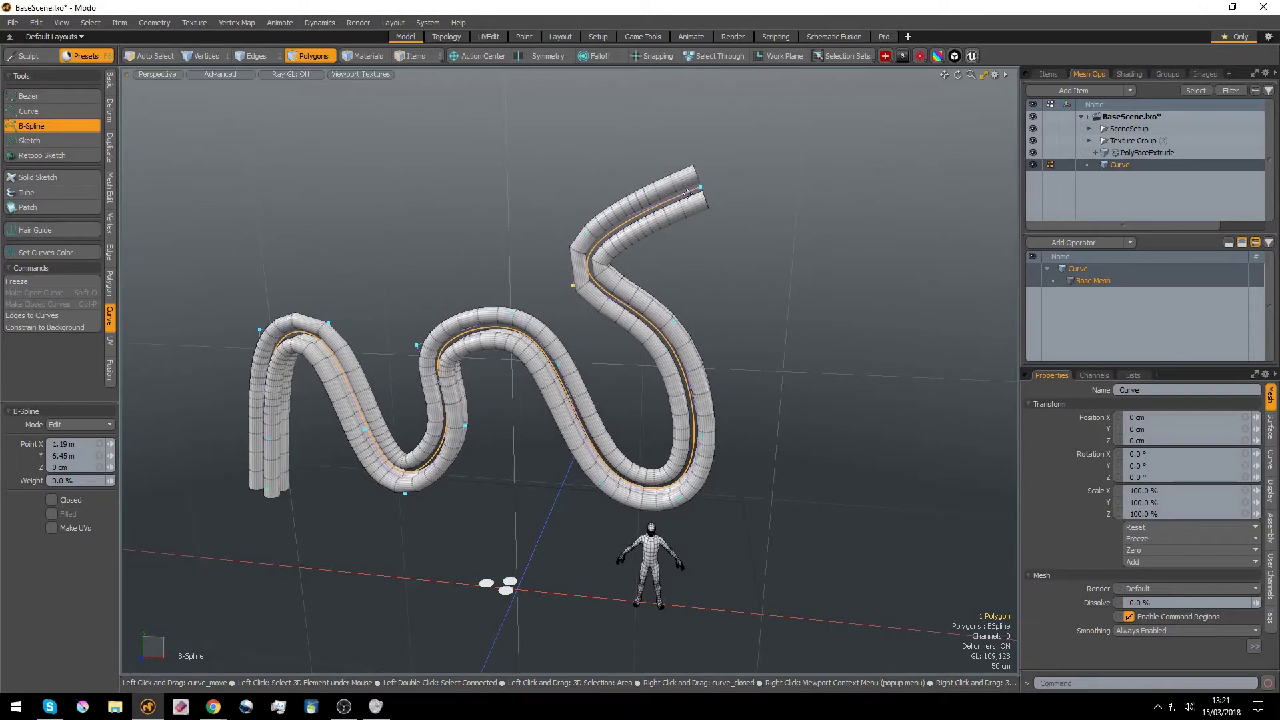
drag(701, 187, 595, 171)
alt+drag(364, 230, 464, 246)
key(space)
- Open the render Preview and frame the whole tube bundle in it
right_click(474, 232)
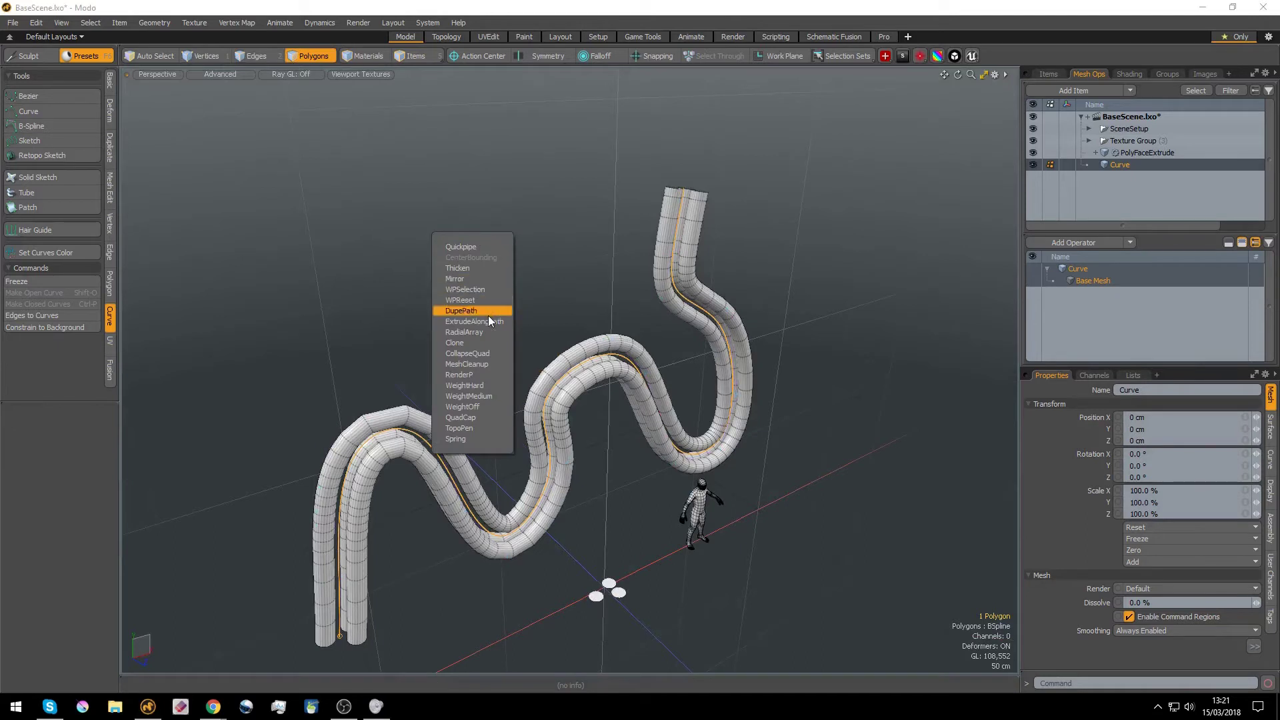
click(467, 376)
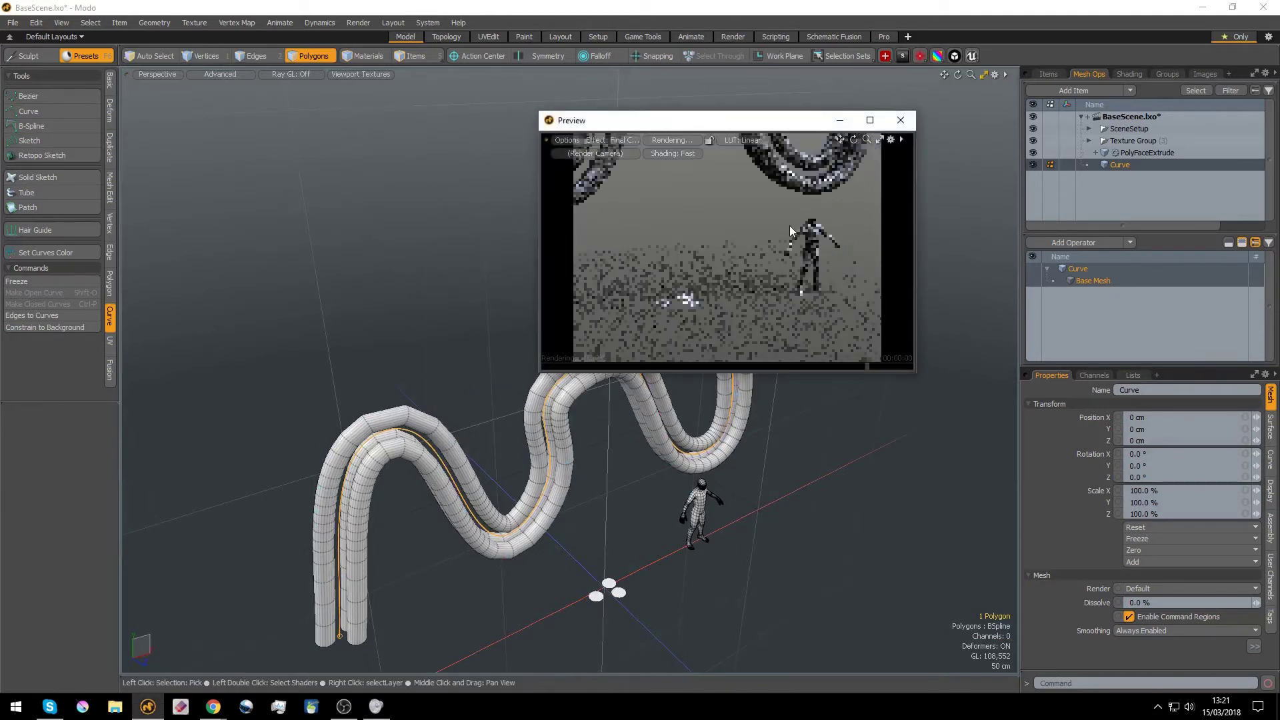
mouse_move(789, 227)
alt+mouse_down()
mouse_move(738, 303)
mouse_move(967, 255)
mouse_move(802, 299)
mouse_move(774, 231)
mouse_move(548, 218)
alt+mouse_up()
scroll(743, 297, down, 3)
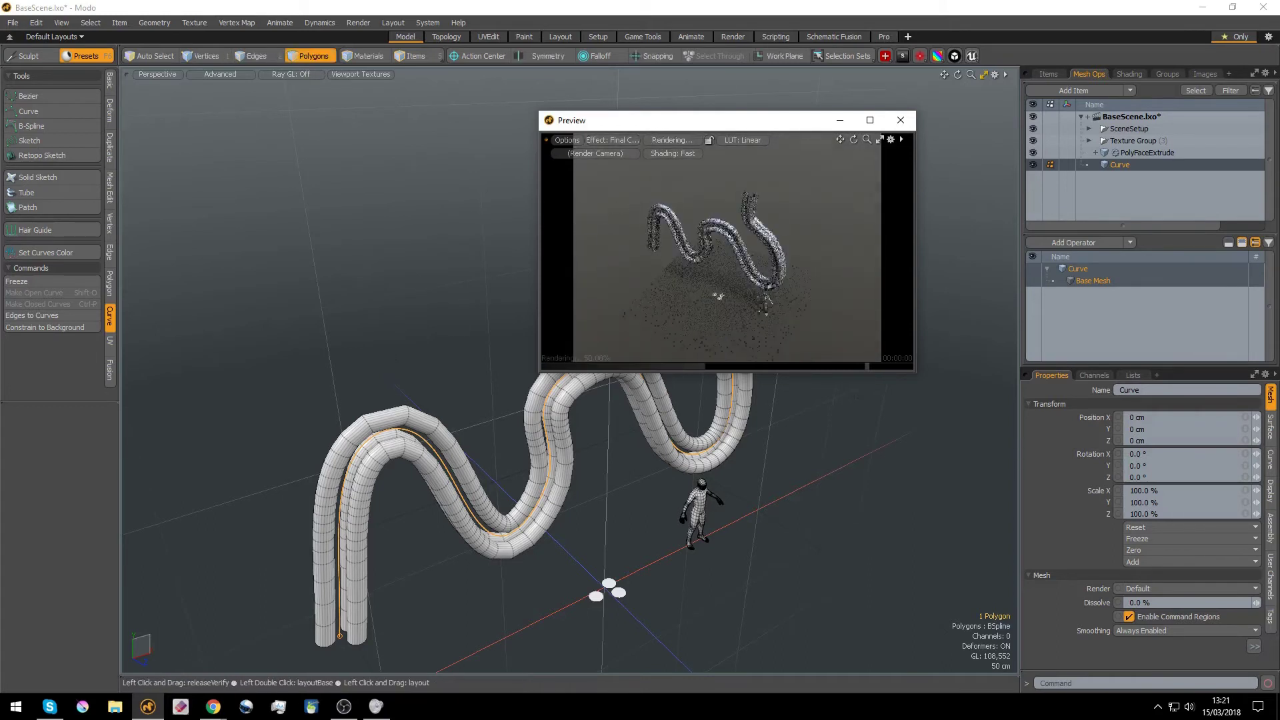